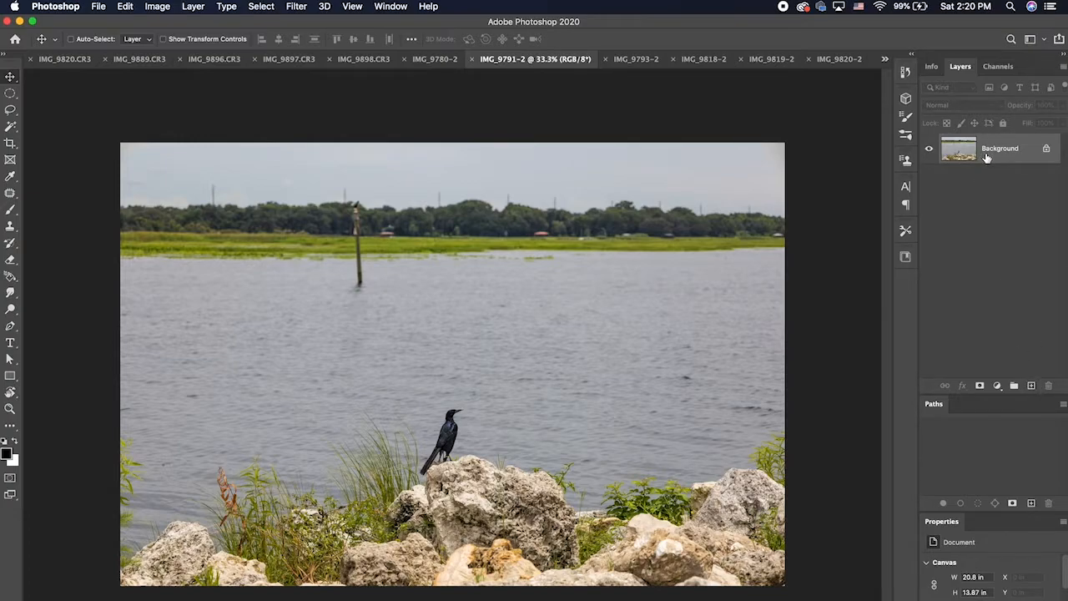
Step: Duplicate the Background layer and hide the original Background layer
{"action": "double_click", "coordinate": [987, 158]}
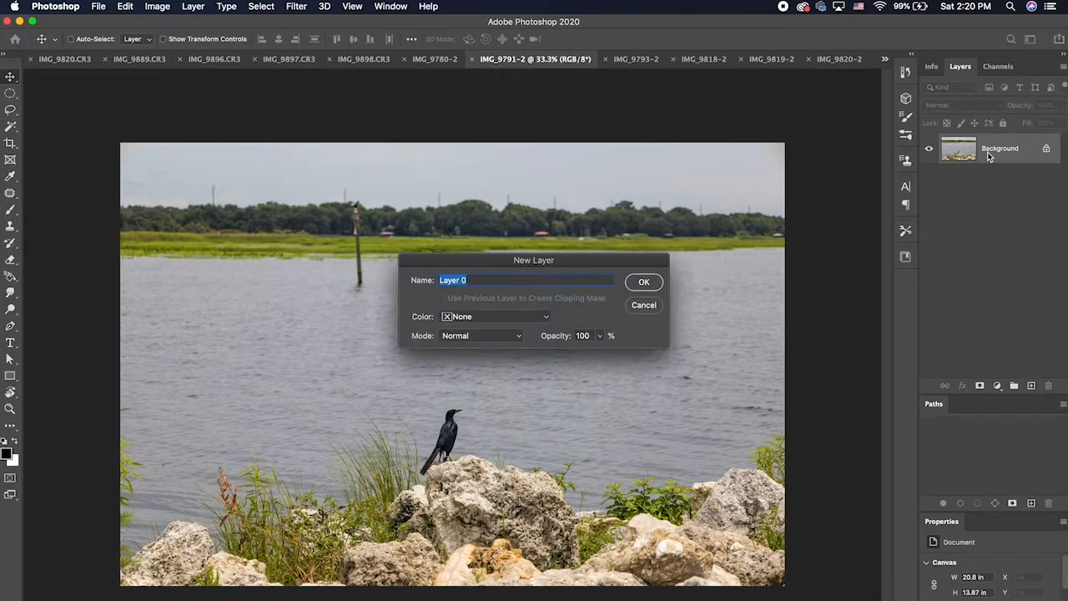
{"action": "left_click", "coordinate": [656, 306]}
{"action": "key", "text": "super+j"}
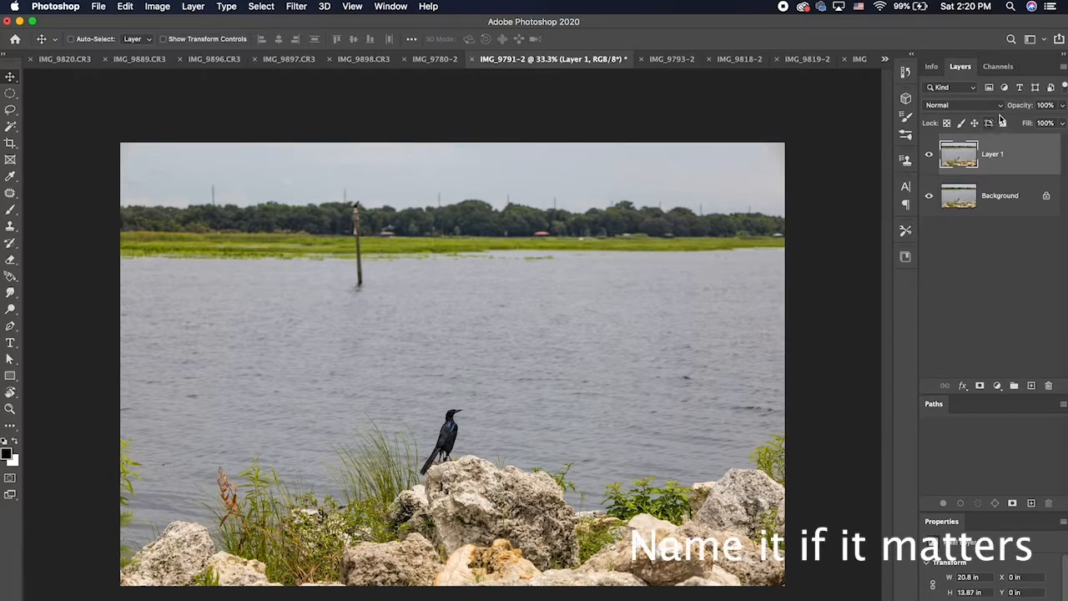
{"action": "left_click", "coordinate": [930, 196]}
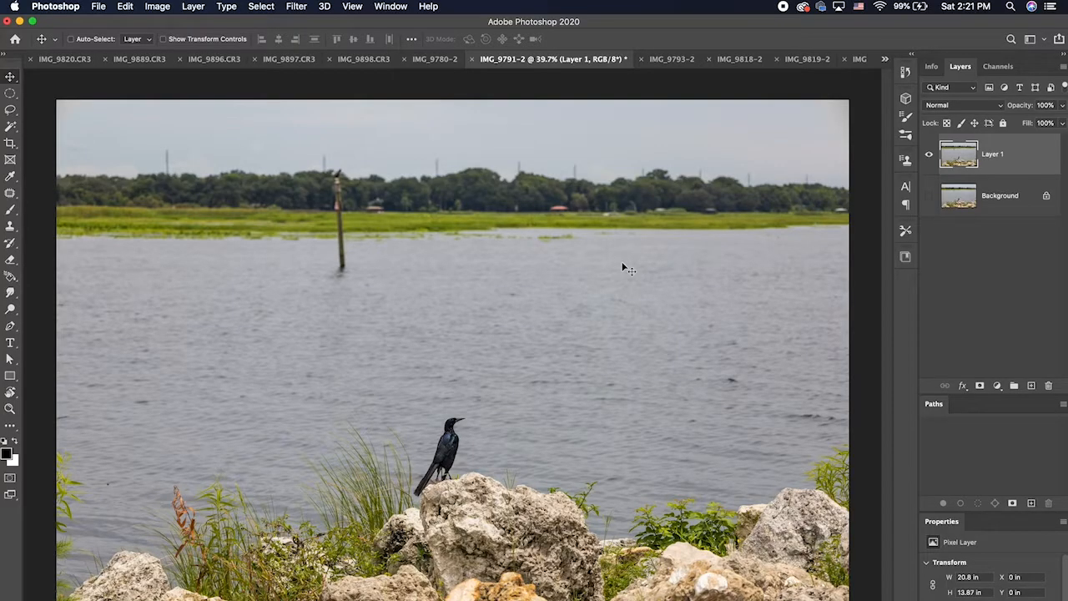
Step: Set the Crop tool's aspect ratio to 1080 by 1080
{"action": "key", "text": "c"}
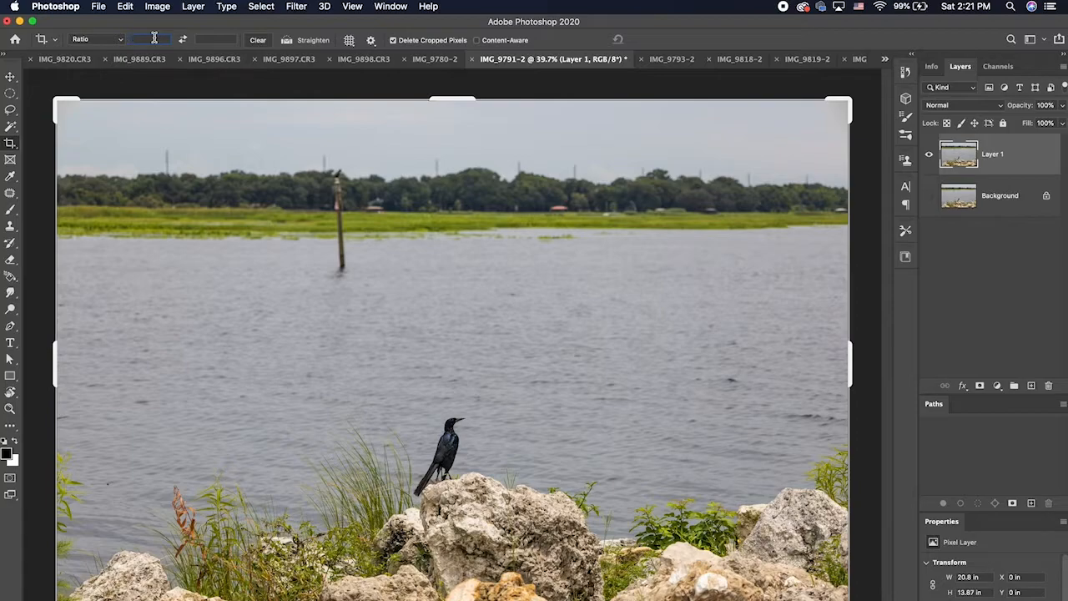
{"action": "type", "text": "1"}
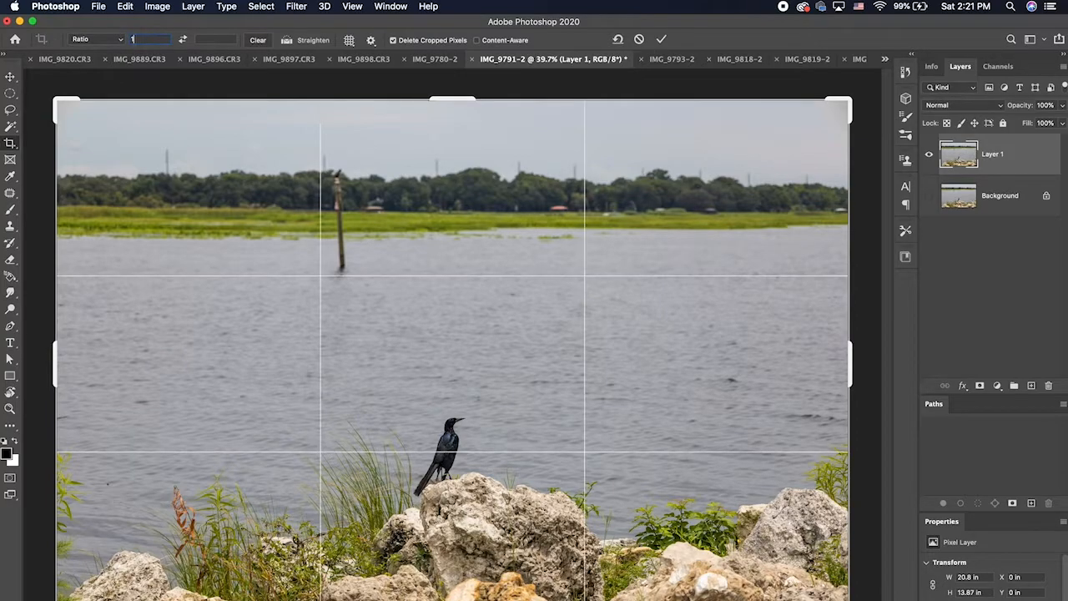
{"action": "type", "text": "0801080"}
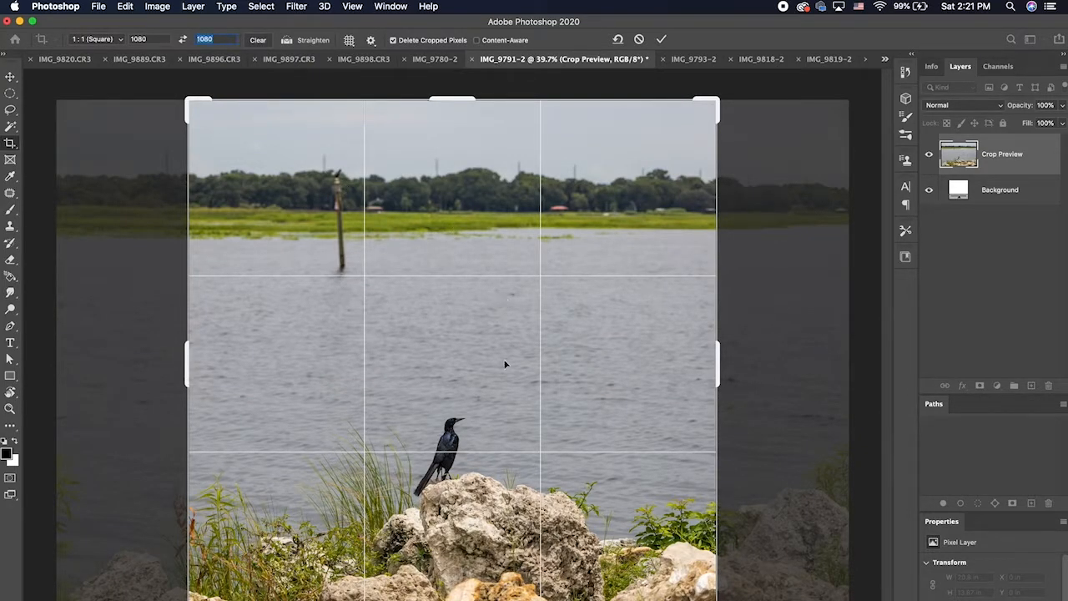
Step: Crop the photo to a full-height square with the bird on the left vertical third line
{"action": "left_click_drag", "start_coordinate": [507, 362], "coordinate": [421, 363]}
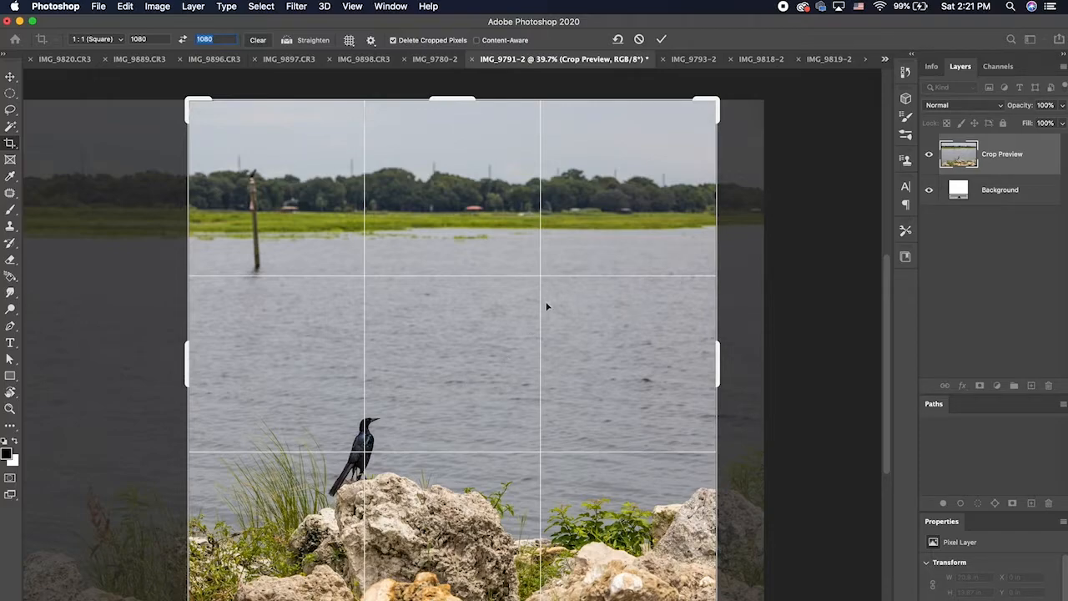
{"action": "key", "text": "Return"}
{"action": "key", "text": "Return"}
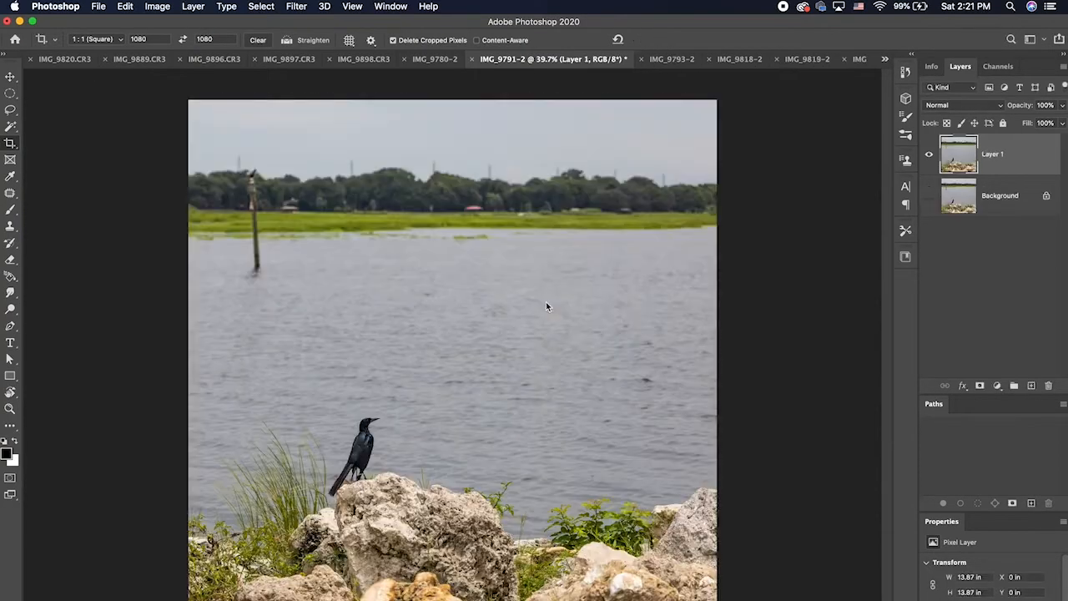
Step: Crop the photo tighter to a square about 9.9 in wide, cutting off the sky and placing the bird near the left third line
{"action": "left_click", "coordinate": [452, 459]}
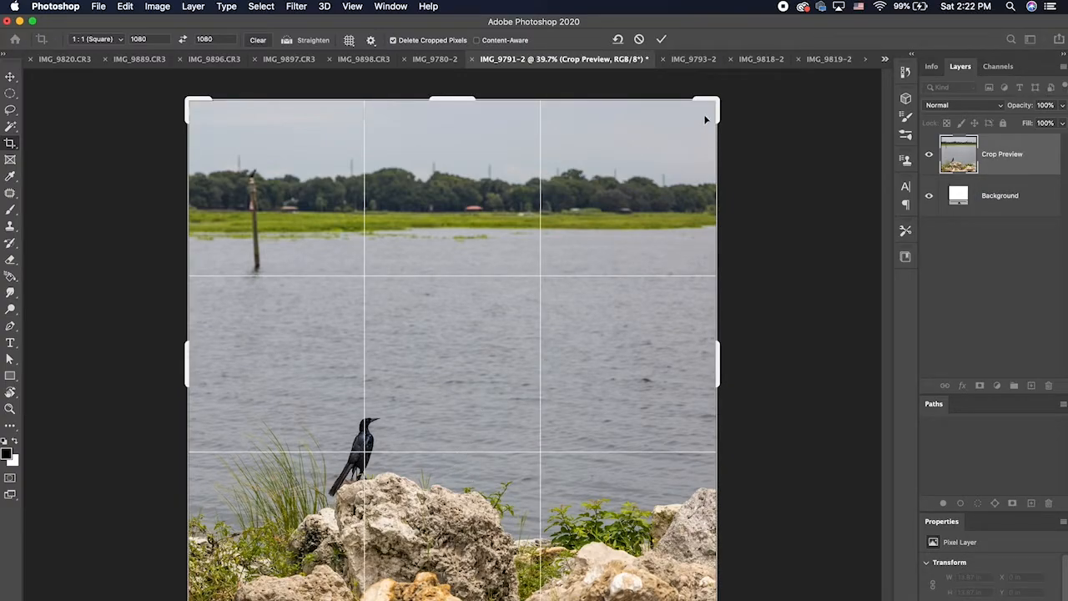
{"action": "left_click_drag", "start_coordinate": [719, 97], "coordinate": [651, 183]}
{"action": "left_click_drag", "start_coordinate": [501, 326], "coordinate": [450, 359]}
{"action": "right_click", "coordinate": [450, 357]}
{"action": "left_click", "coordinate": [401, 360]}
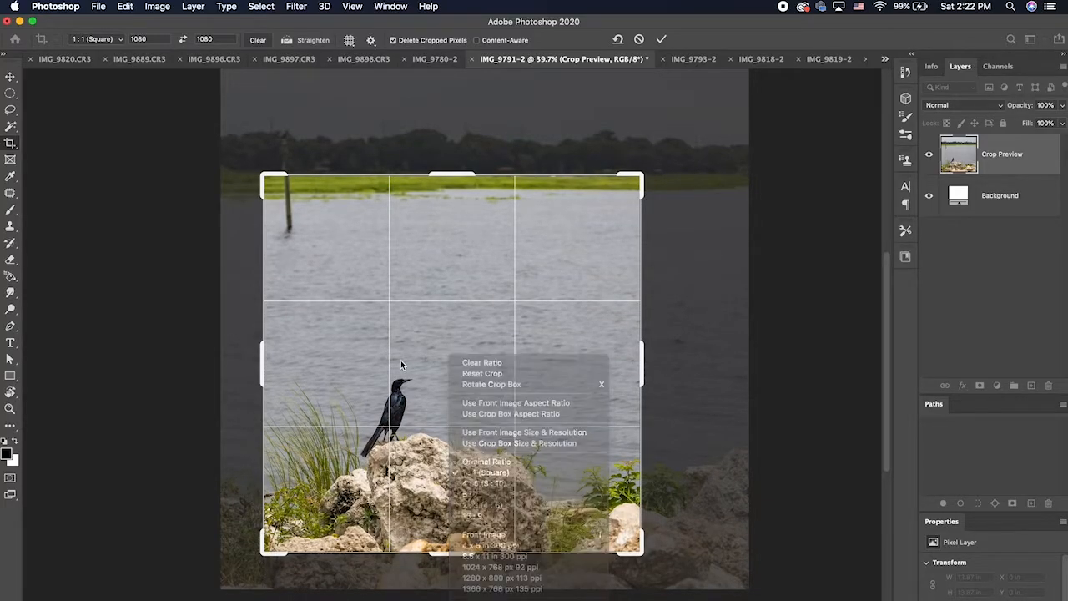
{"action": "key", "text": "Return"}
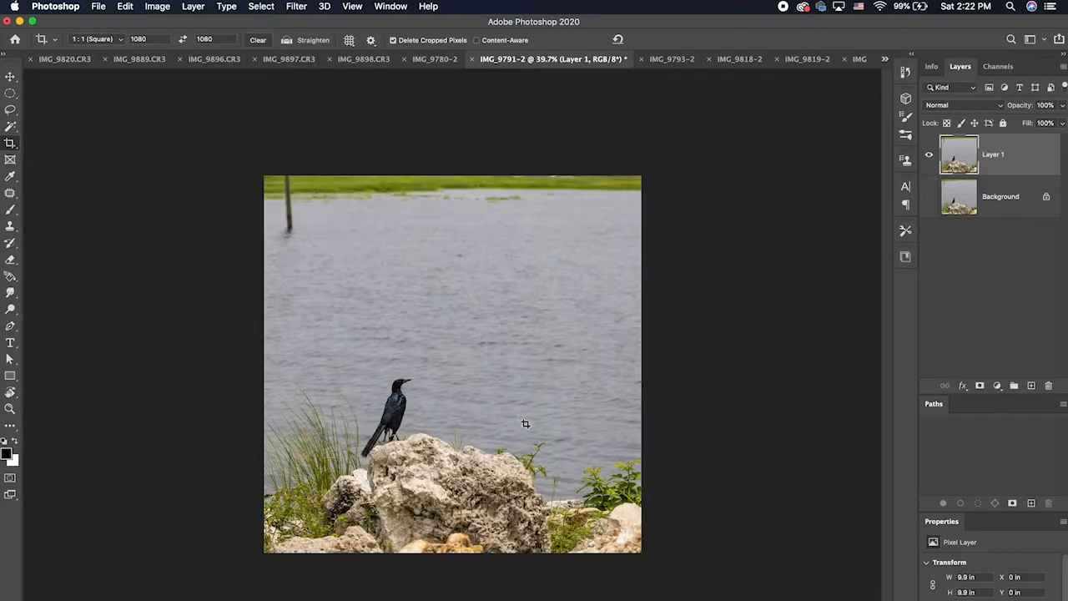
Step: Inspect the tighter crop around the bird up close and undo it
{"action": "scroll", "coordinate": [468, 409], "scroll_direction": "up", "scroll_amount": 5}
{"action": "scroll", "coordinate": [414, 387], "scroll_direction": "down", "scroll_amount": 5}
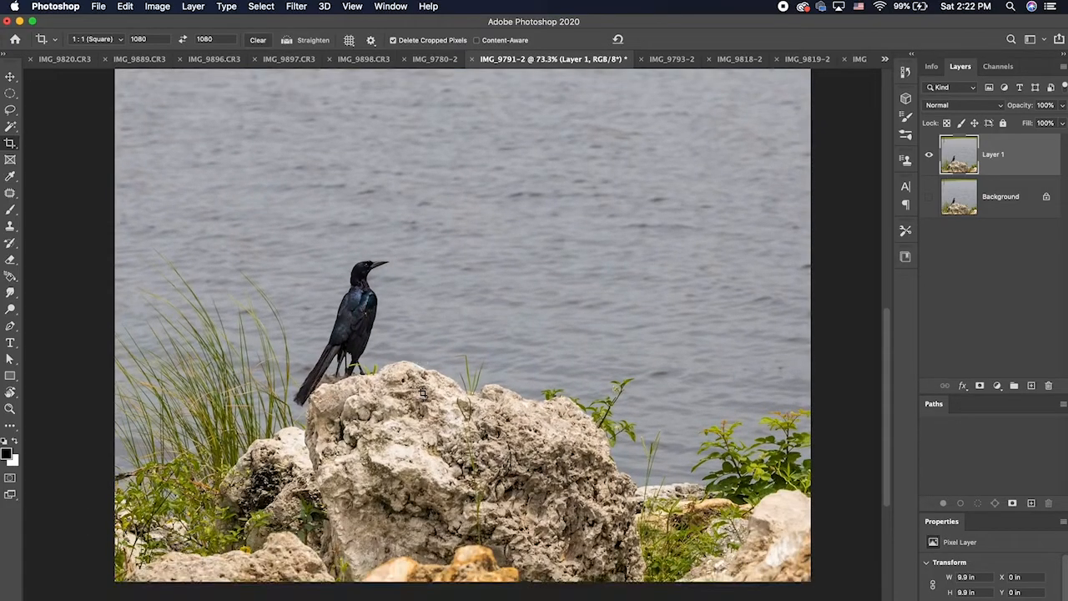
{"action": "scroll", "coordinate": [415, 386], "scroll_direction": "up", "scroll_amount": 4}
{"action": "scroll", "coordinate": [414, 385], "scroll_direction": "down", "scroll_amount": 2}
{"action": "scroll", "coordinate": [419, 389], "scroll_direction": "down", "scroll_amount": 1}
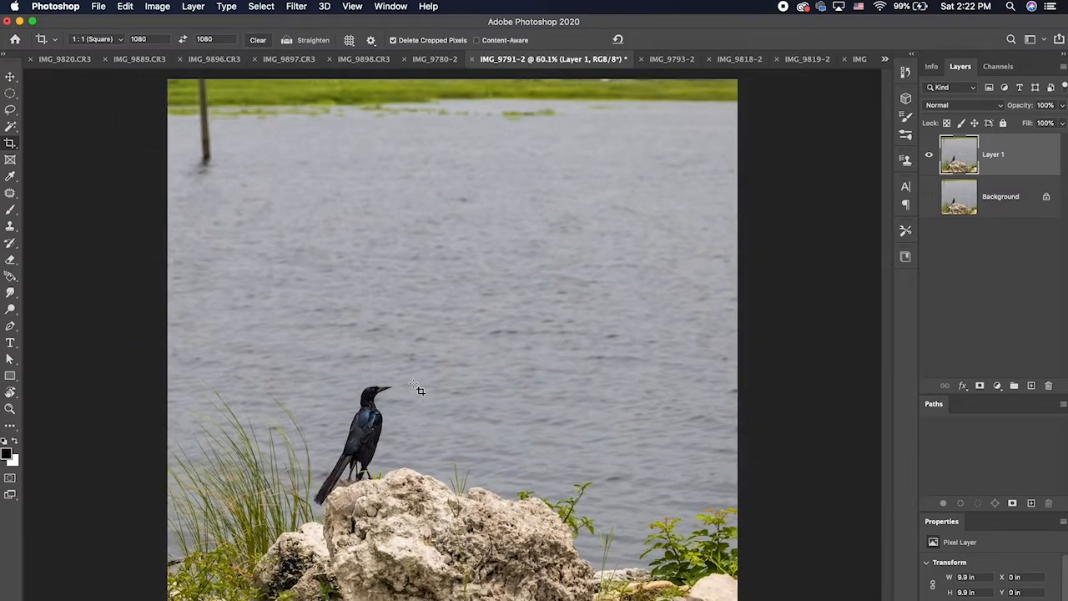
{"action": "left_click", "coordinate": [428, 385]}
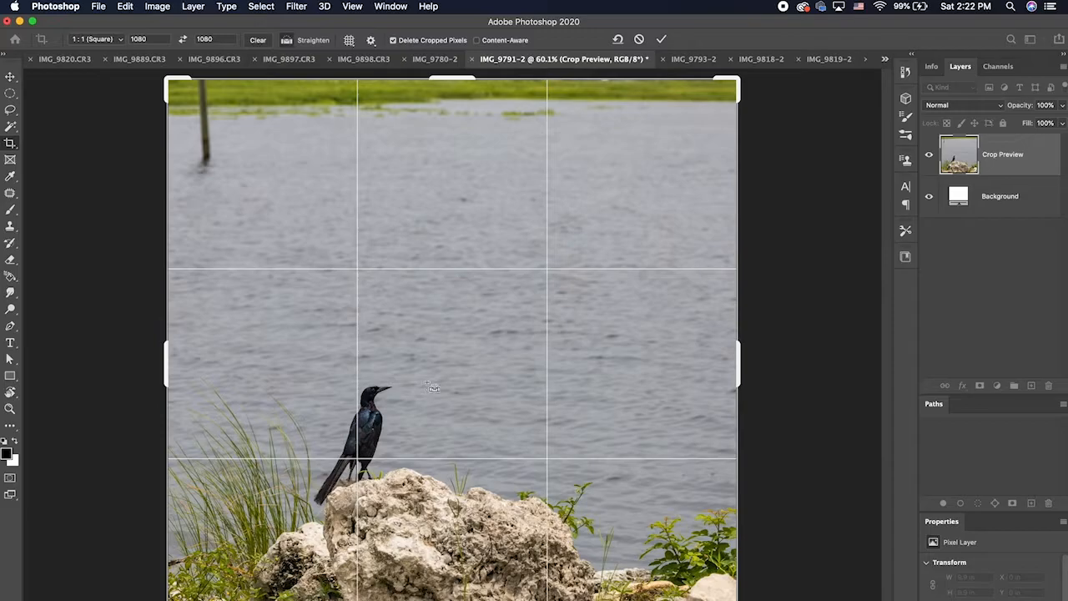
{"action": "key", "text": "Return"}
{"action": "key", "text": "super+z"}
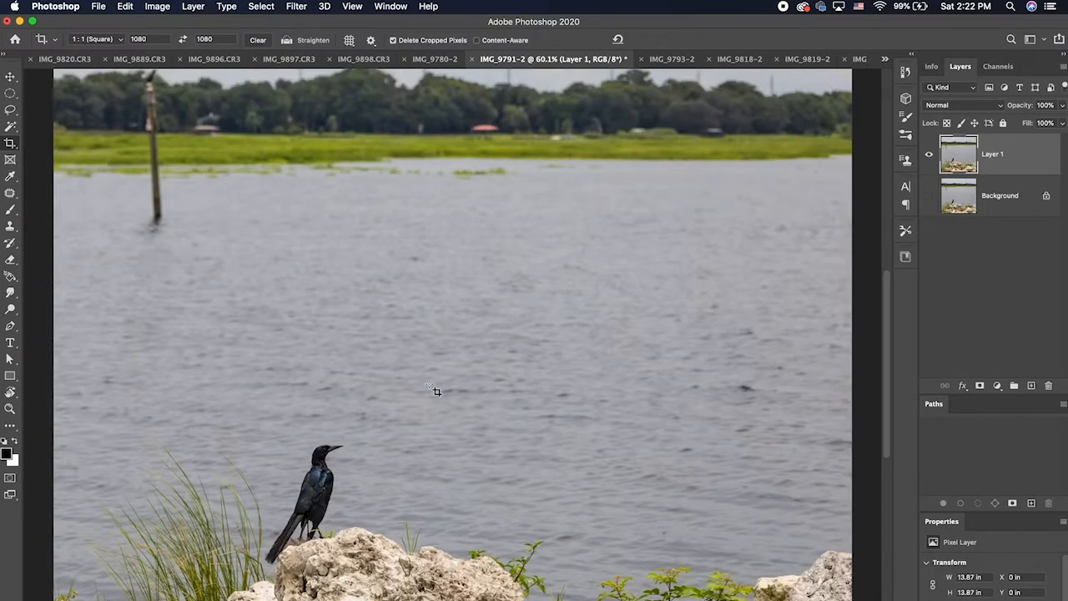
{"action": "left_click", "coordinate": [421, 414]}
{"action": "scroll", "coordinate": [419, 410], "scroll_direction": "down", "scroll_amount": 3}
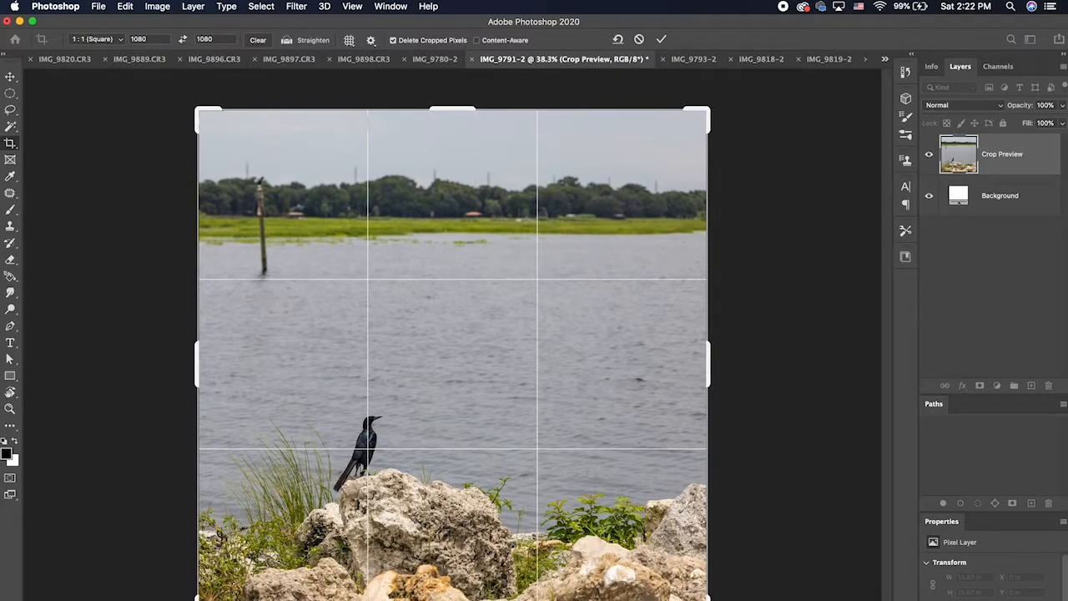
{"action": "left_click_drag", "start_coordinate": [708, 599], "coordinate": [688, 598]}
{"action": "left_click_drag", "start_coordinate": [580, 527], "coordinate": [560, 527]}
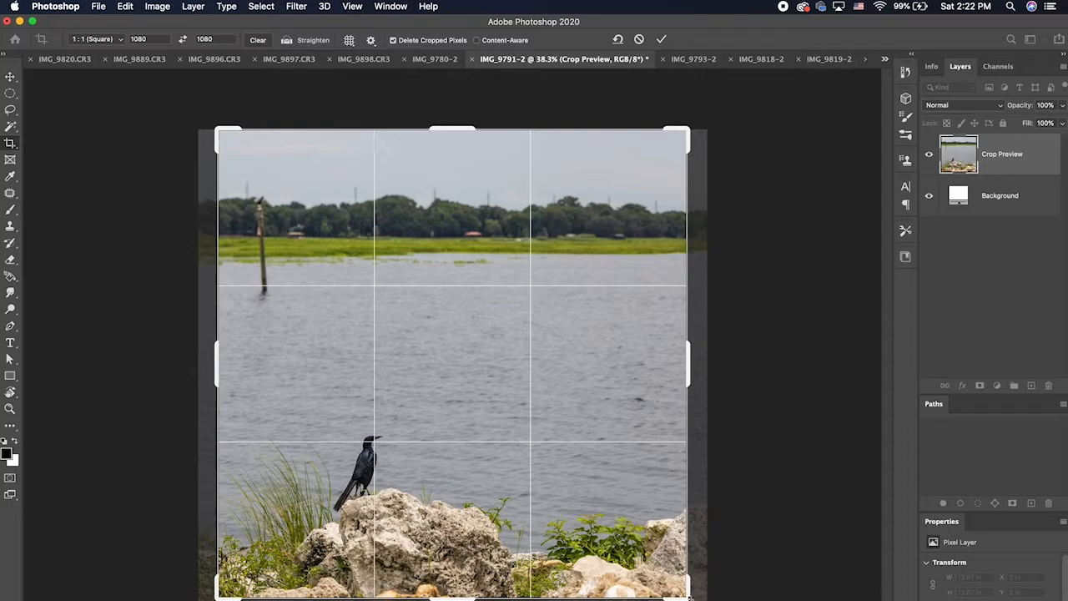
{"action": "left_click_drag", "start_coordinate": [688, 599], "coordinate": [685, 595]}
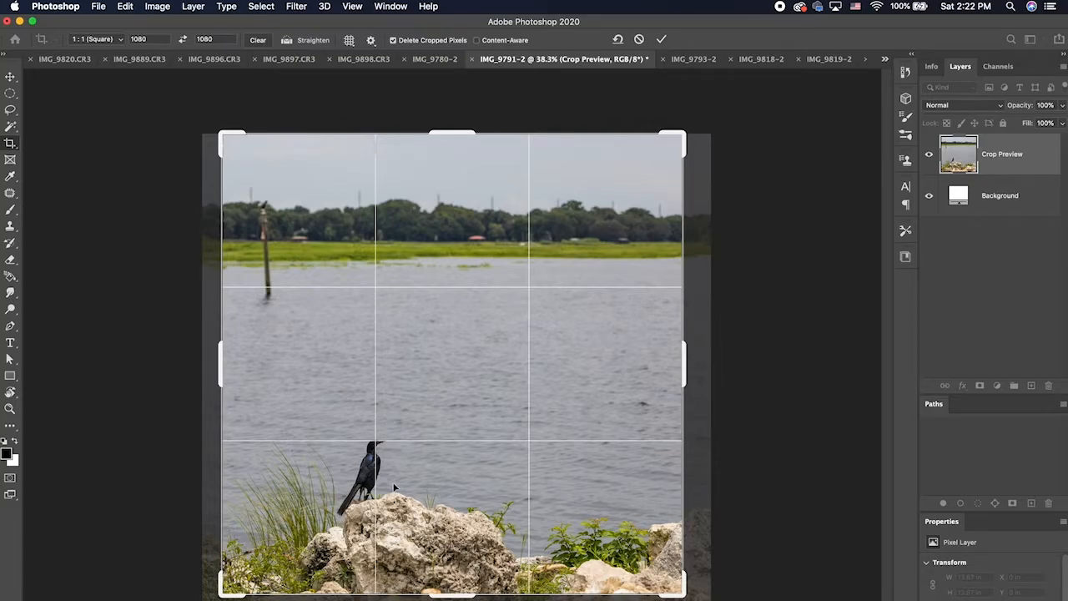
{"action": "key", "text": "Escape"}
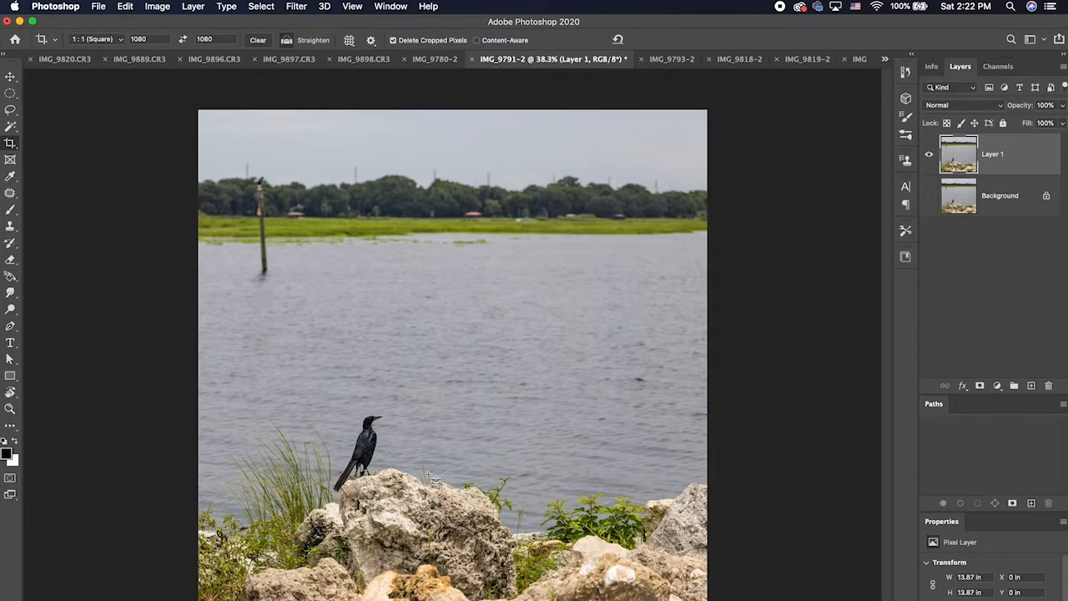
Step: Undo the first square crop and recrop the photo at full height with the bird near the right third line
{"action": "key", "text": "super+z"}
{"action": "left_click", "coordinate": [437, 464]}
{"action": "left_click_drag", "start_coordinate": [432, 445], "coordinate": [521, 451]}
{"action": "key", "text": "Return"}
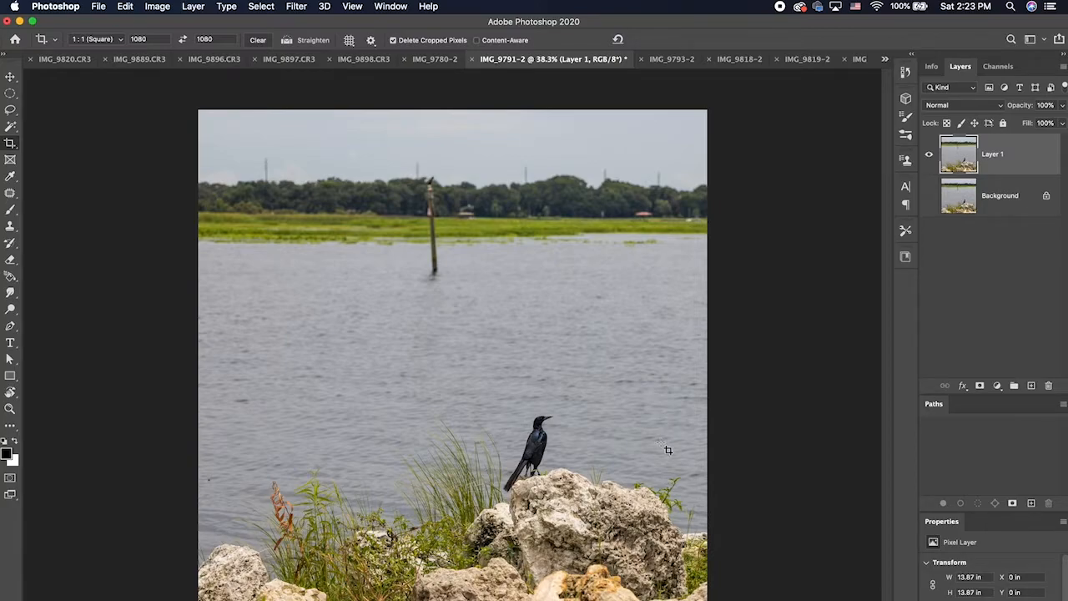
Step: Recrop the photo to a square about 12.6 in wide with the bird on the left third line
{"action": "left_click", "coordinate": [614, 443]}
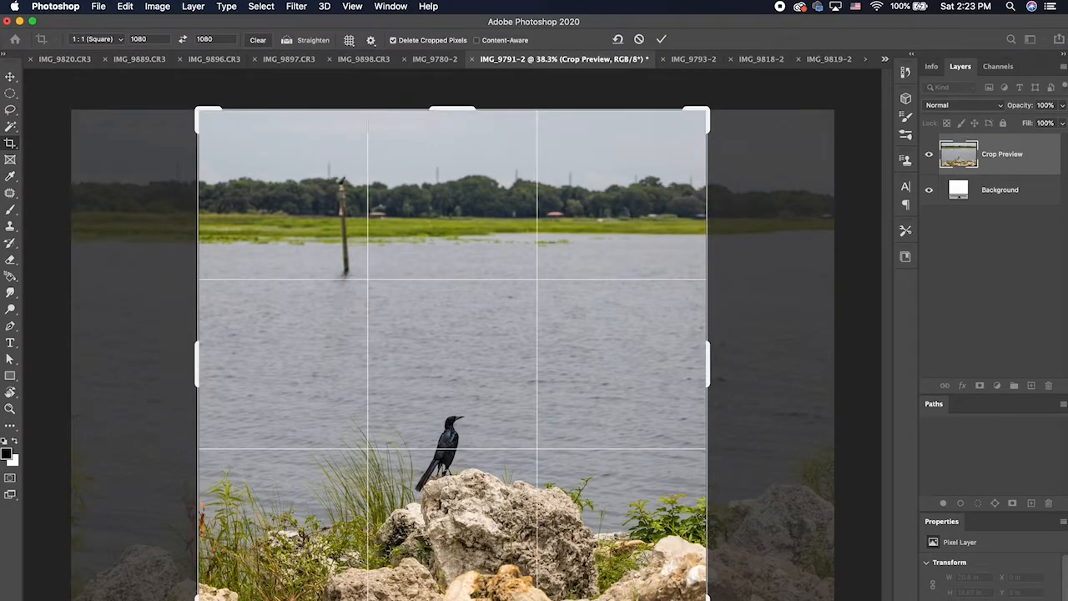
{"action": "left_click_drag", "start_coordinate": [705, 596], "coordinate": [693, 588]}
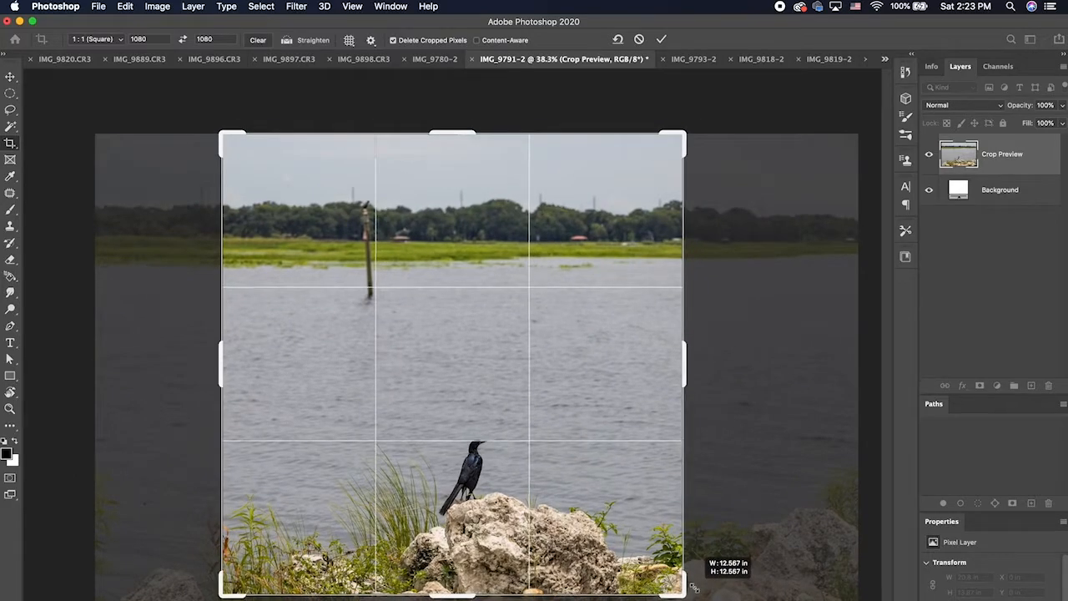
{"action": "left_click_drag", "start_coordinate": [548, 493], "coordinate": [448, 467]}
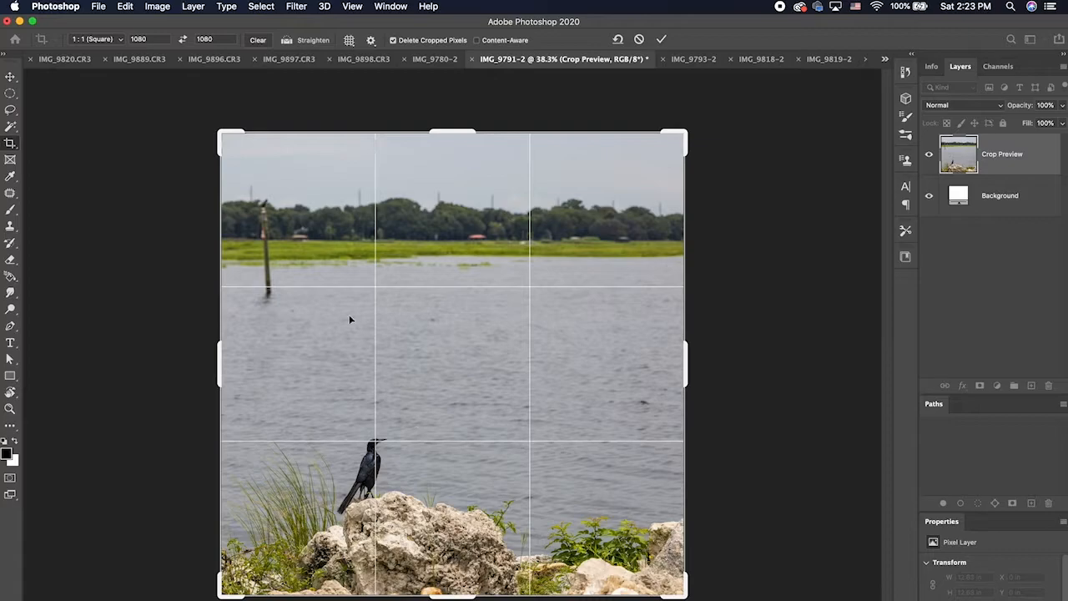
Step: Tighten the square crop to about 11.8 in wide, keeping the bird near the left third line
{"action": "left_click_drag", "start_coordinate": [227, 144], "coordinate": [235, 149]}
{"action": "left_click_drag", "start_coordinate": [415, 347], "coordinate": [438, 359]}
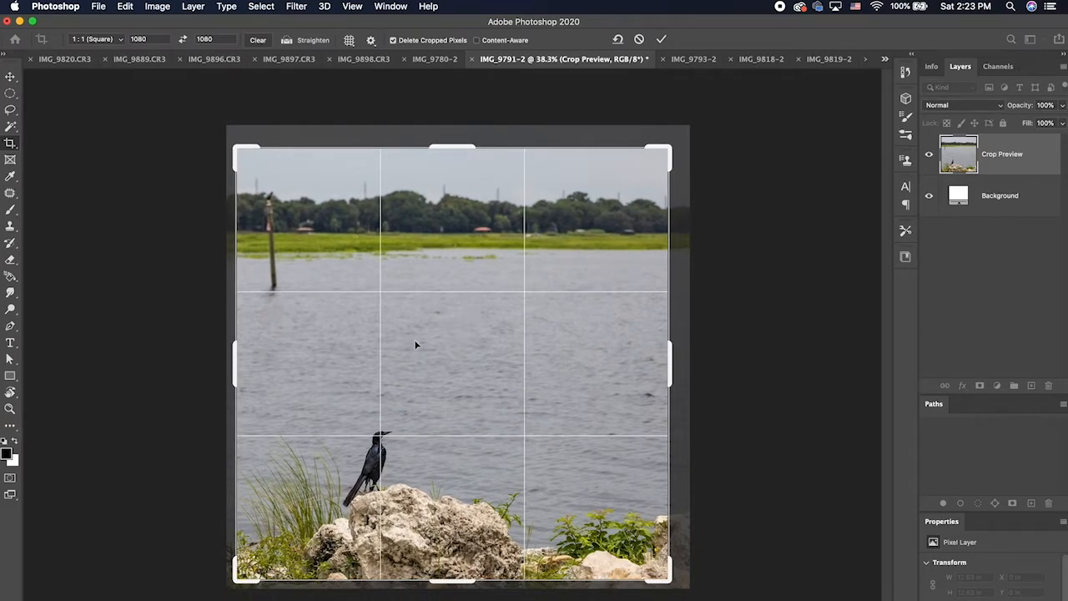
{"action": "key", "text": "Return"}
{"action": "key", "text": "super+0"}
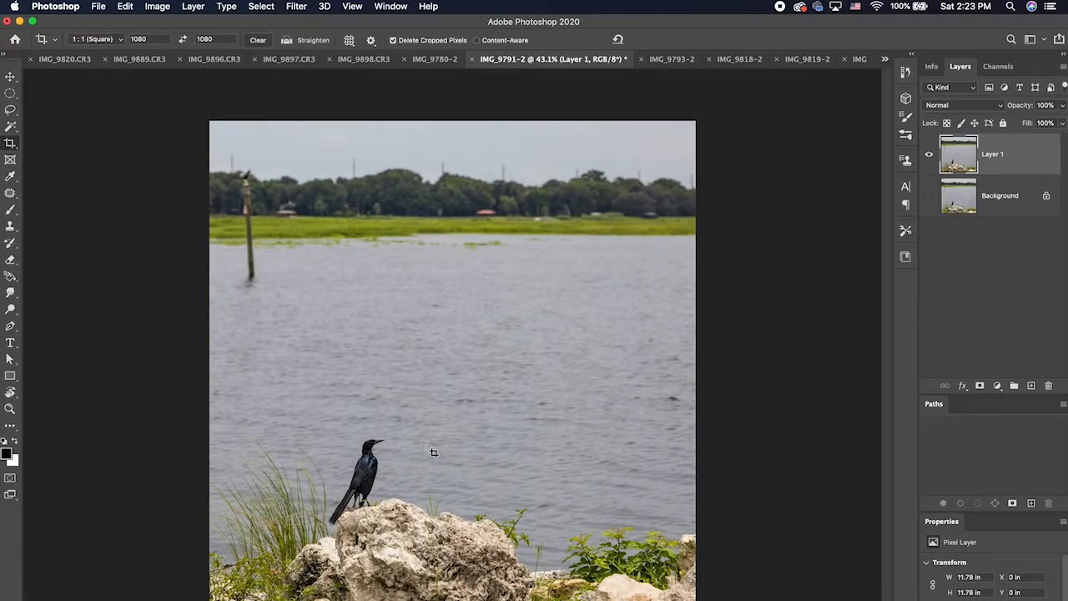
Step: Undo the recent square crops back to the full-width photo
{"action": "key", "text": "z"}
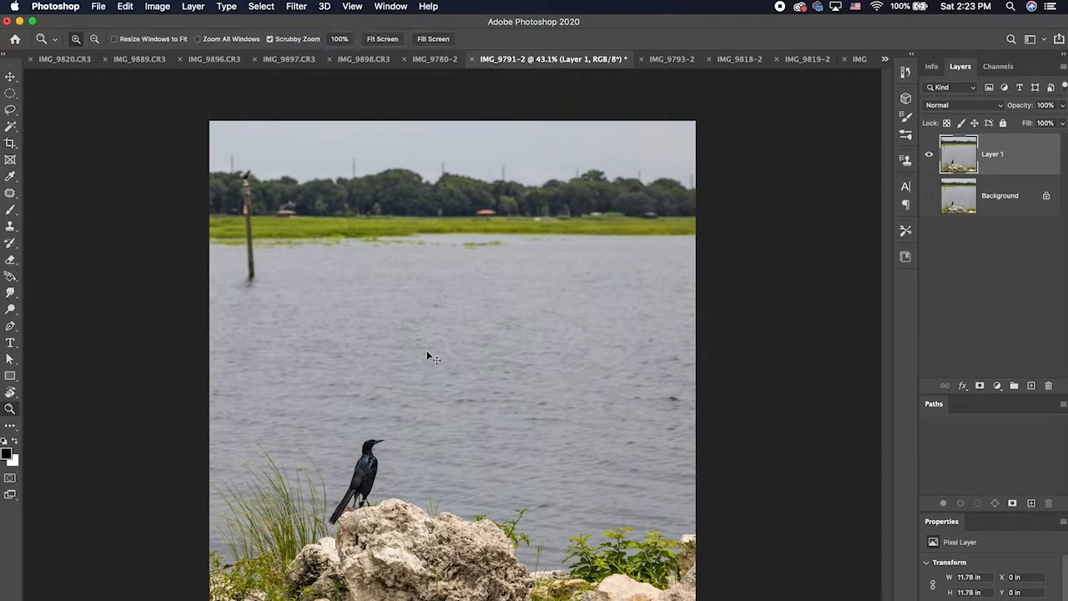
{"action": "left_click_drag", "start_coordinate": [428, 357], "coordinate": [431, 362]}
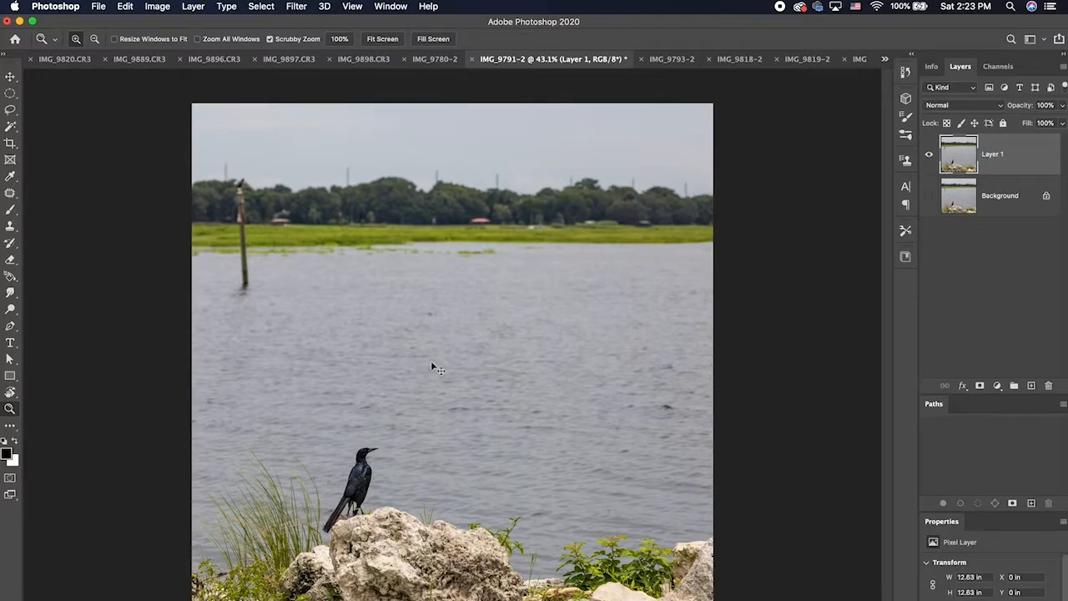
{"action": "left_click", "coordinate": [431, 361]}
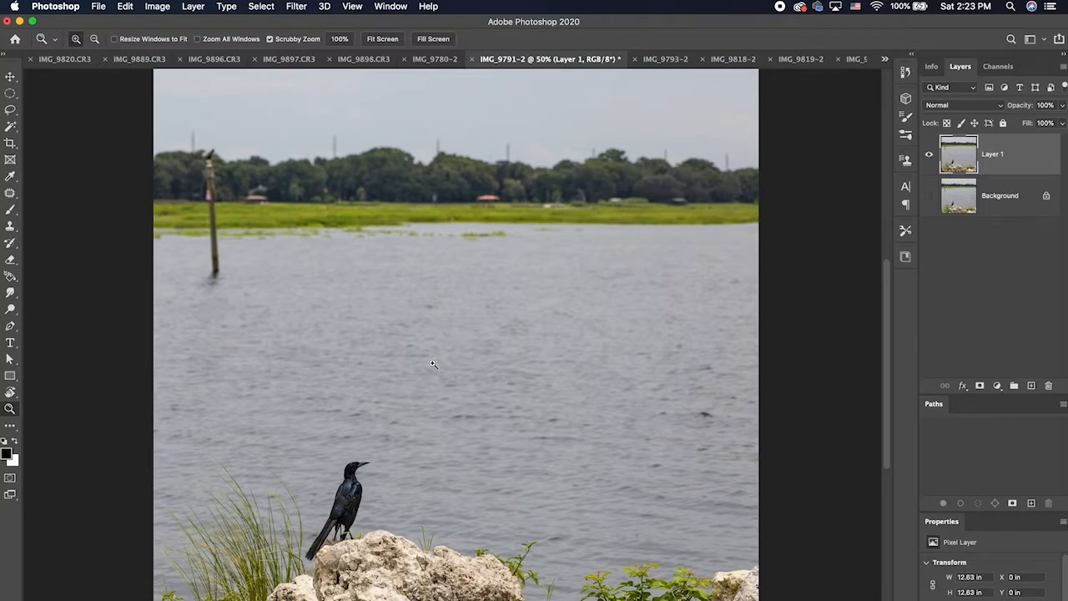
{"action": "key", "text": "v"}
{"action": "key", "text": "c"}
{"action": "left_click", "coordinate": [412, 390]}
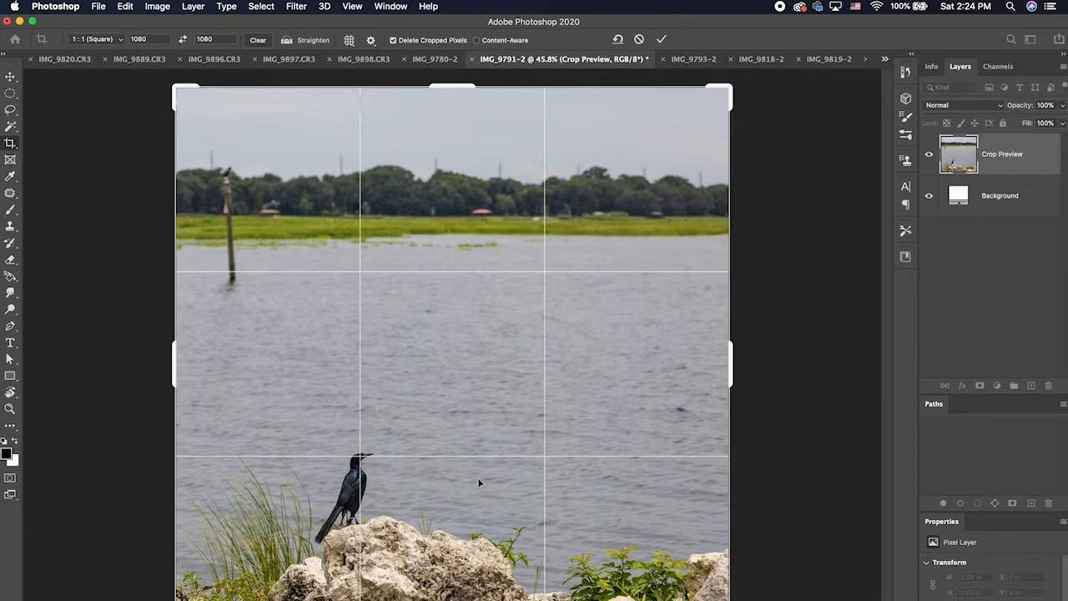
{"action": "key", "text": "Return"}
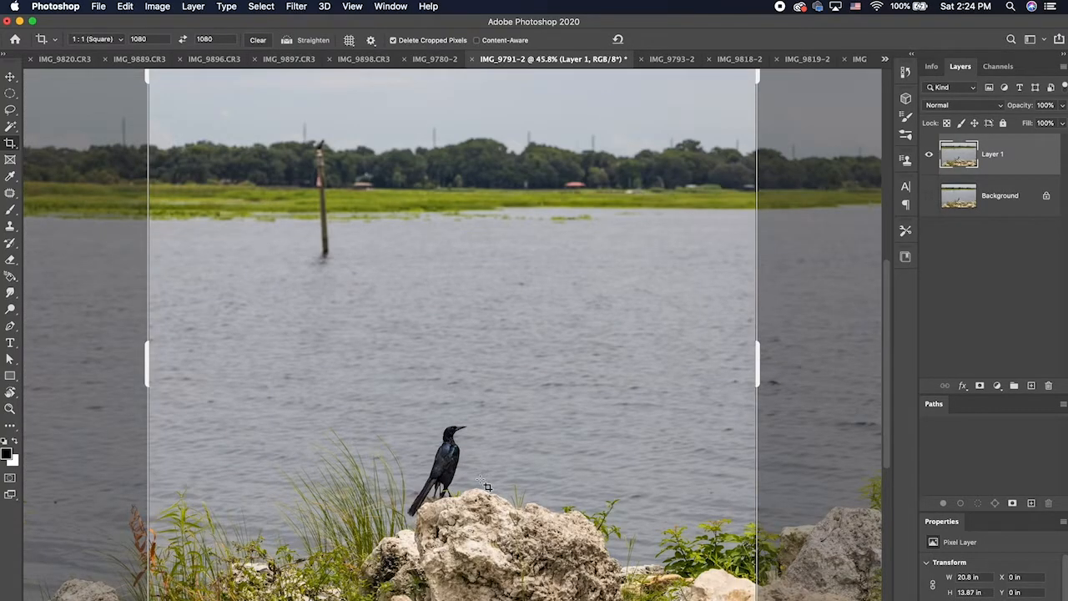
Step: Crop the photo to a square about 8.25 in wide around the bird and rocks, with the bird near the left third line
{"action": "key", "text": "super+0"}
{"action": "left_click_drag", "start_coordinate": [248, 156], "coordinate": [286, 198]}
{"action": "left_click_drag", "start_coordinate": [459, 373], "coordinate": [448, 425]}
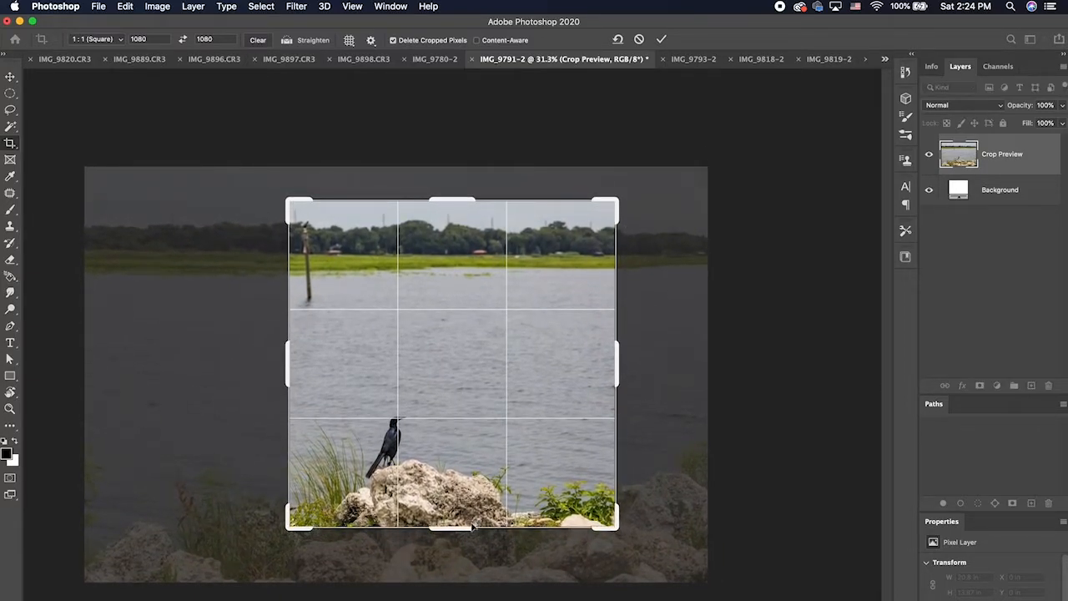
{"action": "left_click_drag", "start_coordinate": [619, 532], "coordinate": [625, 545]}
{"action": "left_click_drag", "start_coordinate": [542, 448], "coordinate": [543, 401]}
{"action": "left_click_drag", "start_coordinate": [630, 189], "coordinate": [605, 211]}
{"action": "mouse_move", "coordinate": [519, 352]}
{"action": "left_mouse_down"}
{"action": "mouse_move", "coordinate": [503, 359]}
{"action": "mouse_move", "coordinate": [499, 389]}
{"action": "mouse_move", "coordinate": [507, 340]}
{"action": "left_mouse_up"}
{"action": "mouse_move", "coordinate": [454, 362]}
{"action": "left_mouse_down"}
{"action": "mouse_move", "coordinate": [475, 338]}
{"action": "mouse_move", "coordinate": [462, 344]}
{"action": "left_mouse_up"}
{"action": "key", "text": "Return"}
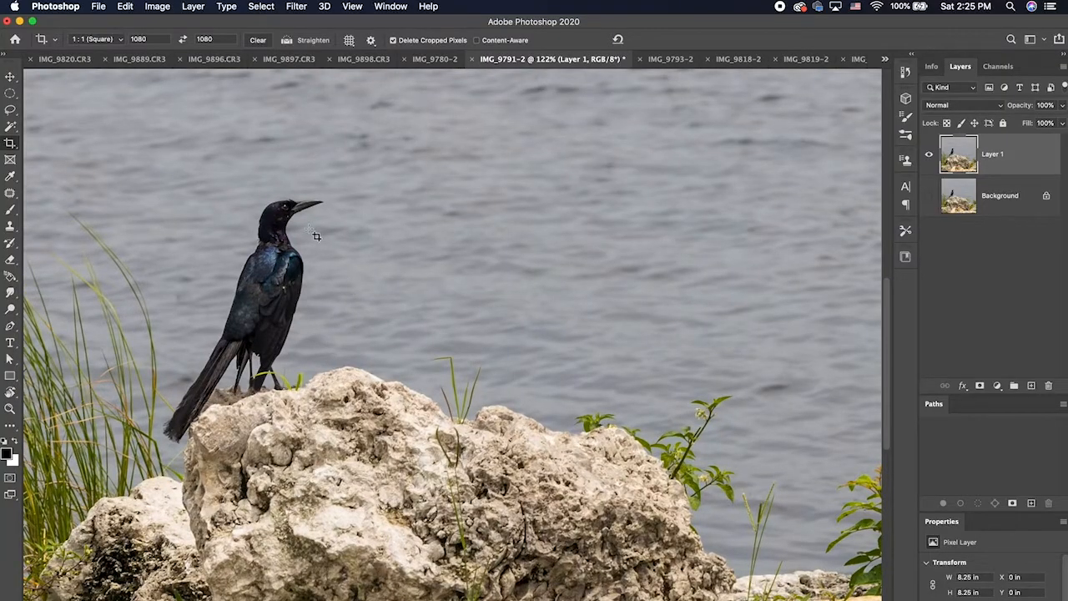
Step: Examine the bird's detail up close in the cropped photo
{"action": "scroll", "coordinate": [285, 214], "scroll_direction": "up", "scroll_amount": 3}
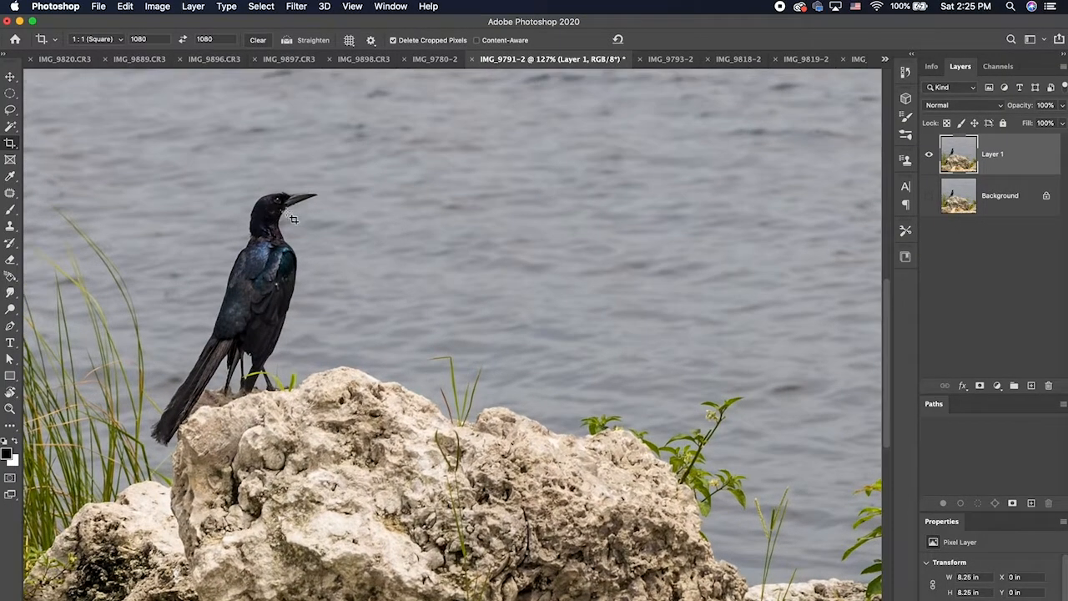
{"action": "scroll", "coordinate": [281, 217], "scroll_direction": "up", "scroll_amount": 1}
{"action": "left_click_drag", "start_coordinate": [251, 204], "coordinate": [406, 275]}
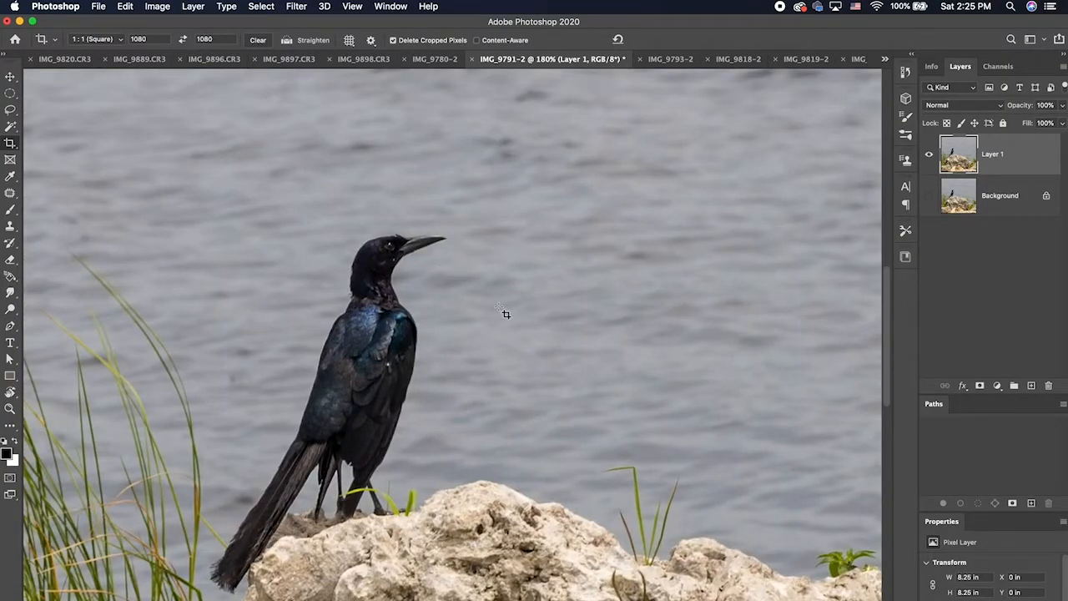
{"action": "scroll", "coordinate": [417, 401], "scroll_direction": "down", "scroll_amount": 5}
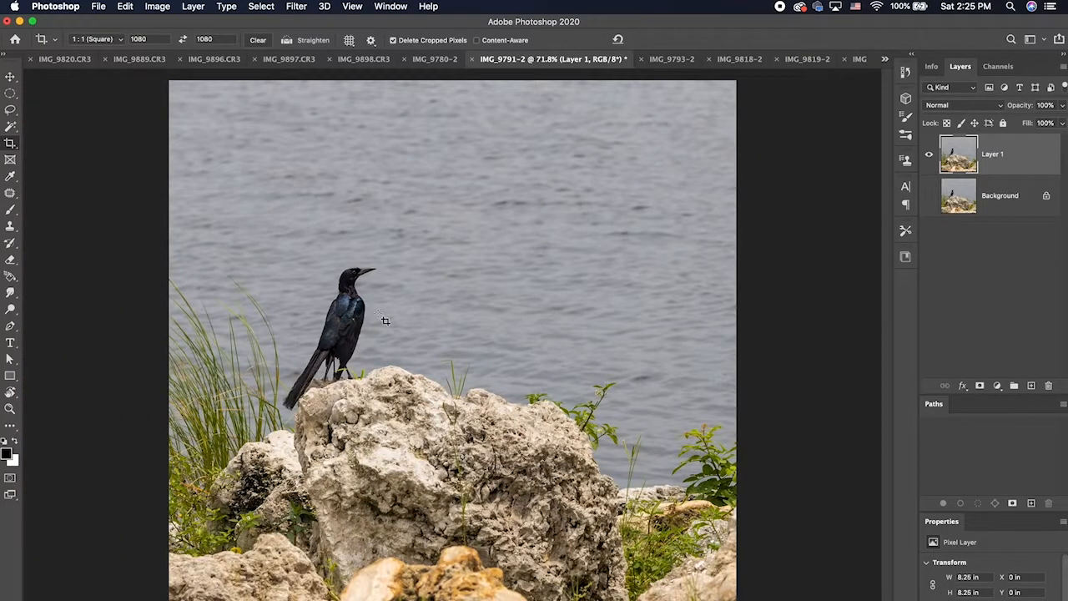
Step: Check the bird's placement in the cropped photo against the rule-of-thirds overlay
{"action": "left_click", "coordinate": [385, 321]}
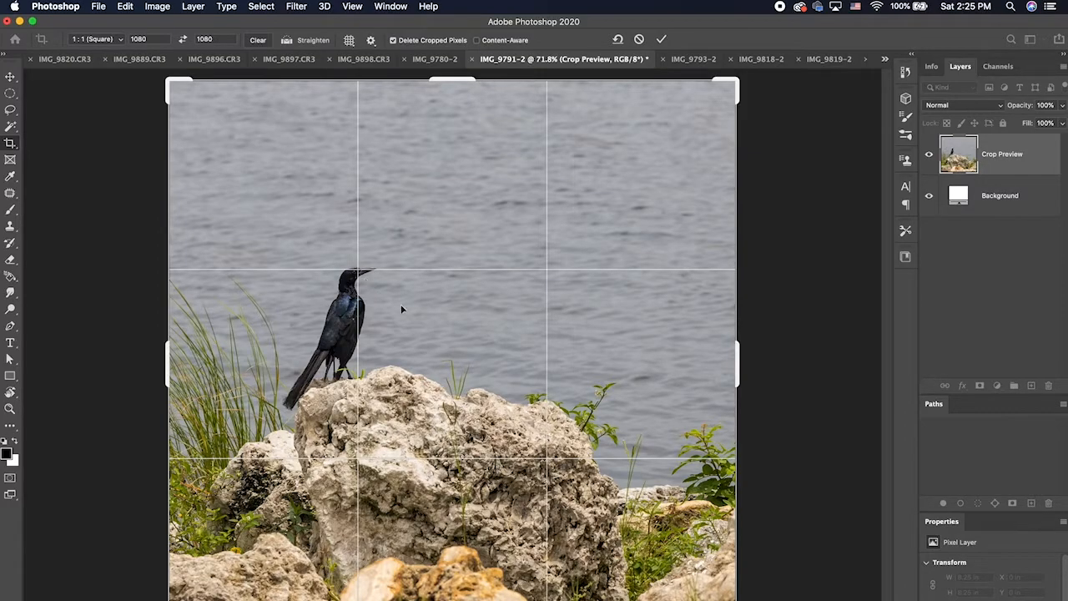
{"action": "key", "text": "Return"}
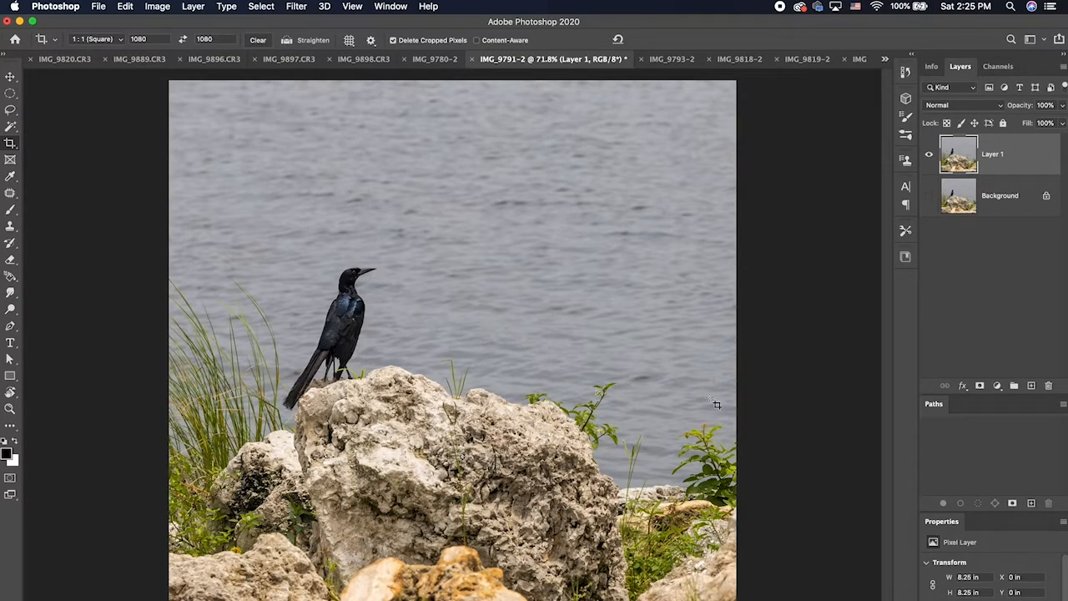
{"action": "scroll", "coordinate": [379, 259], "scroll_direction": "down", "scroll_amount": 1}
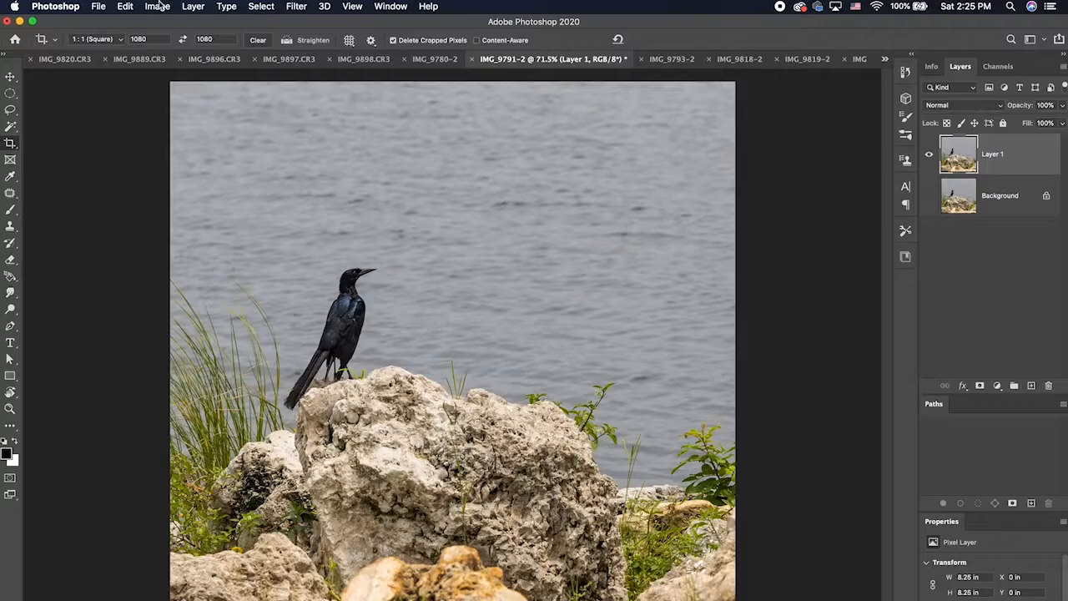
Step: Apply Auto Tone and Auto Contrast to the duplicate photo layer
{"action": "left_click", "coordinate": [156, 6]}
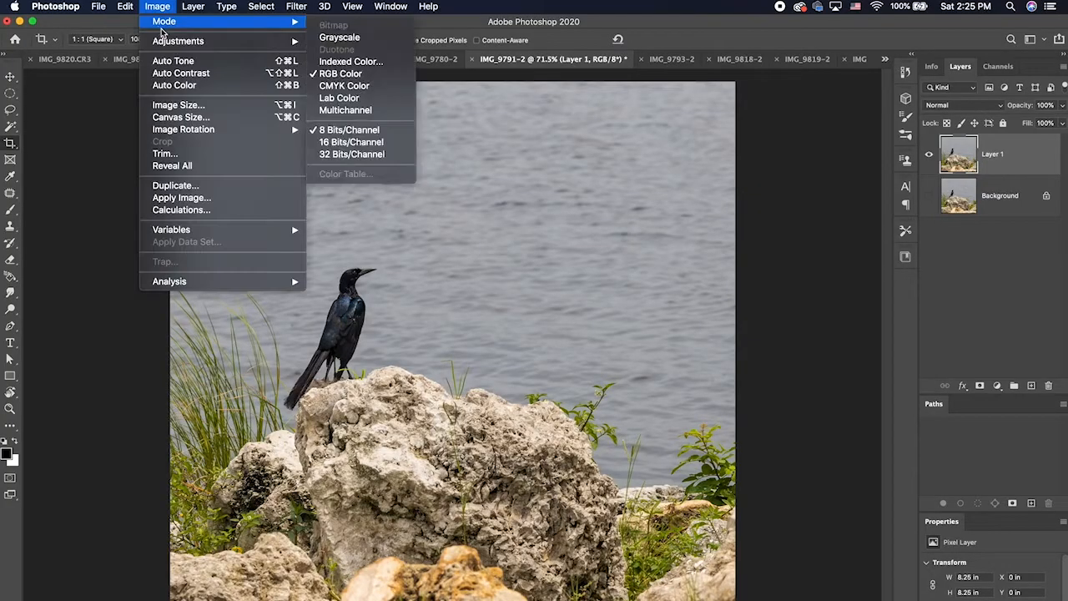
{"action": "left_click", "coordinate": [204, 72]}
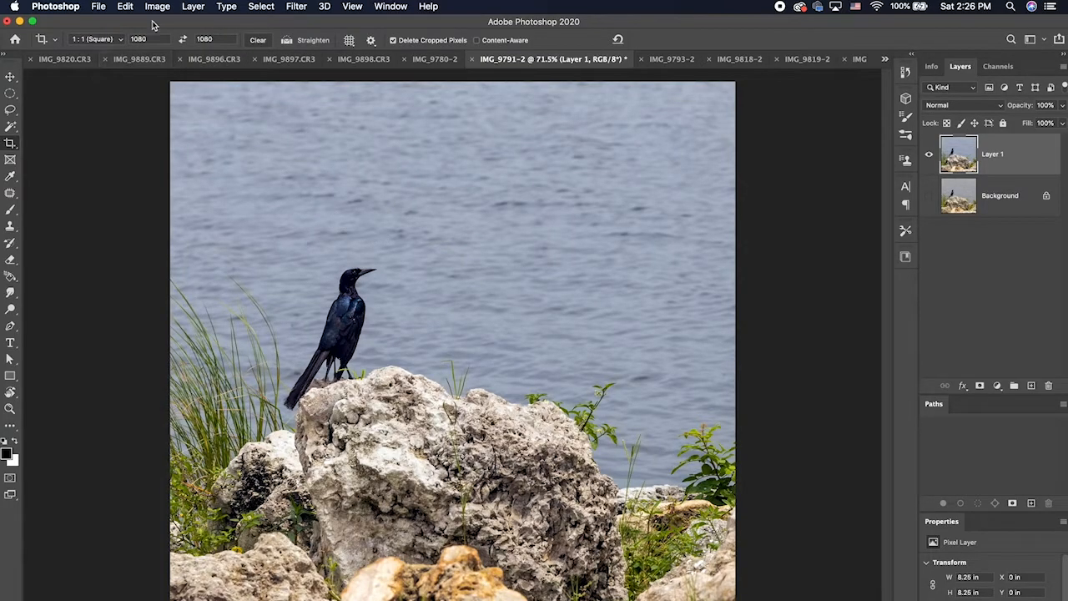
{"action": "left_click", "coordinate": [157, 5]}
{"action": "left_click", "coordinate": [175, 73]}
Step: Try Auto Color on the duplicate layer, compare the photo with and without it, and undo it
{"action": "left_click", "coordinate": [156, 6]}
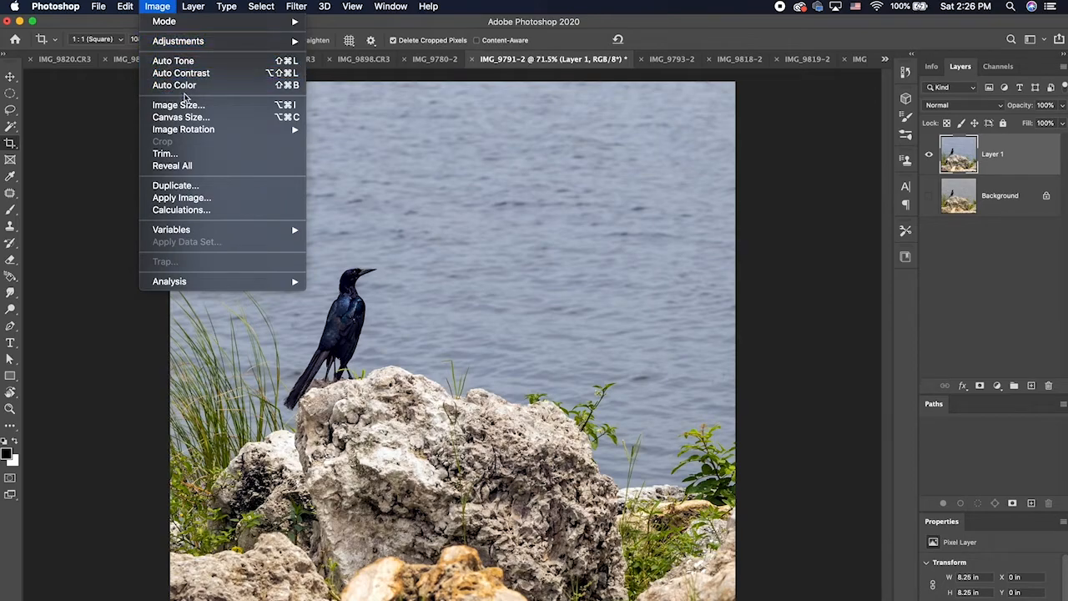
{"action": "left_click", "coordinate": [175, 86]}
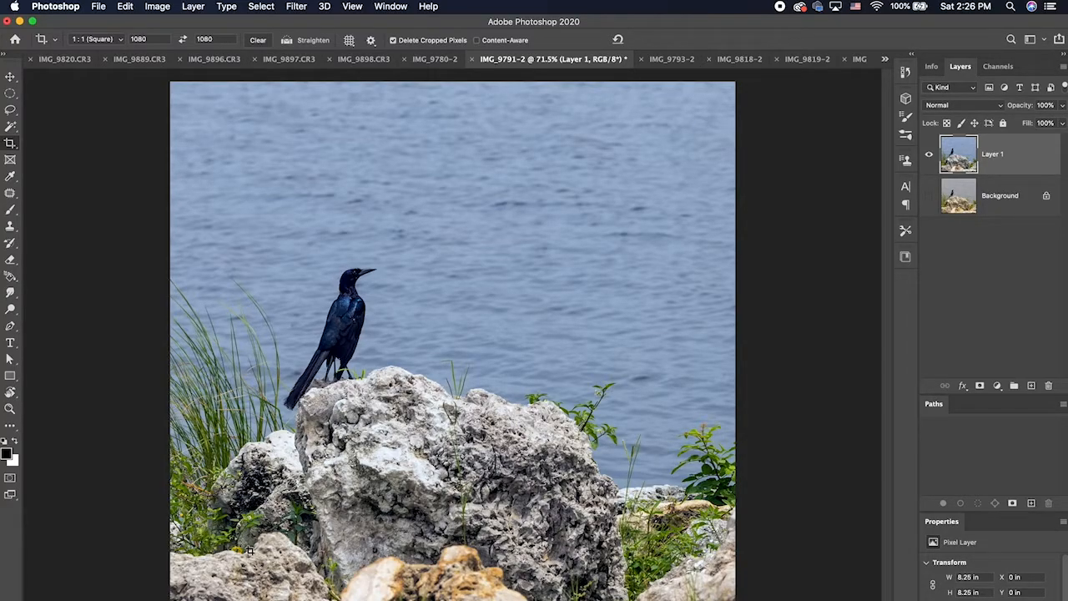
{"action": "key", "text": "super+z"}
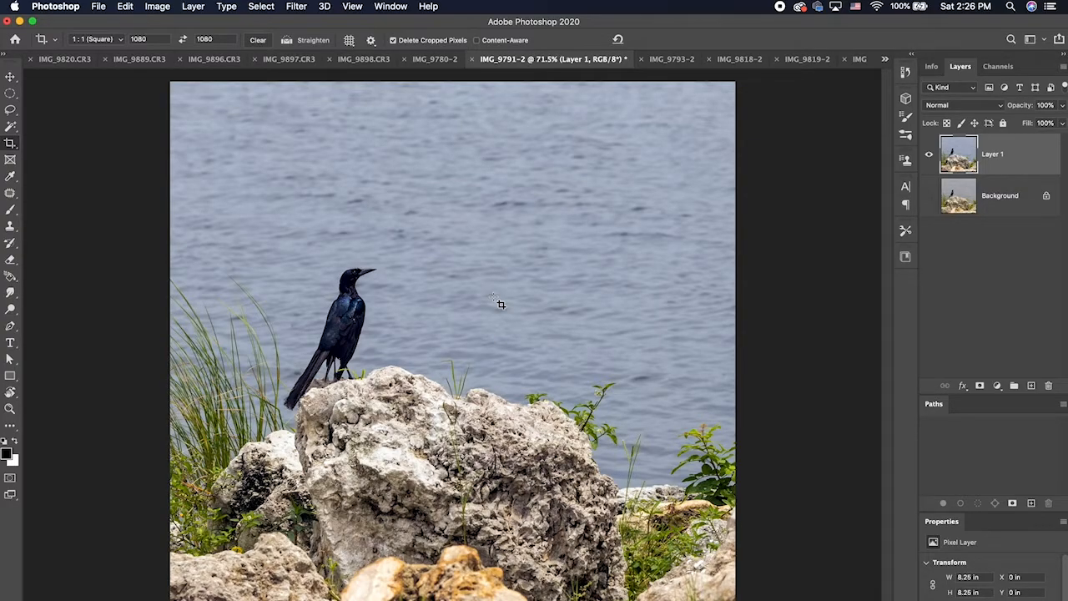
{"action": "key", "text": "super+shift+z"}
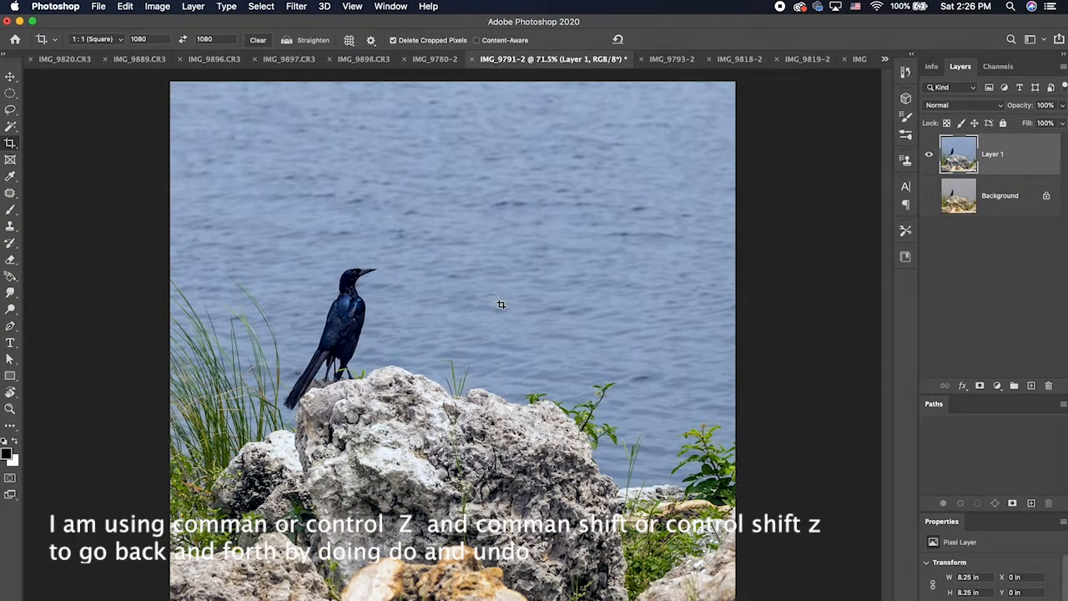
{"action": "key", "text": "super+z"}
{"action": "key", "text": "super+shift+z"}
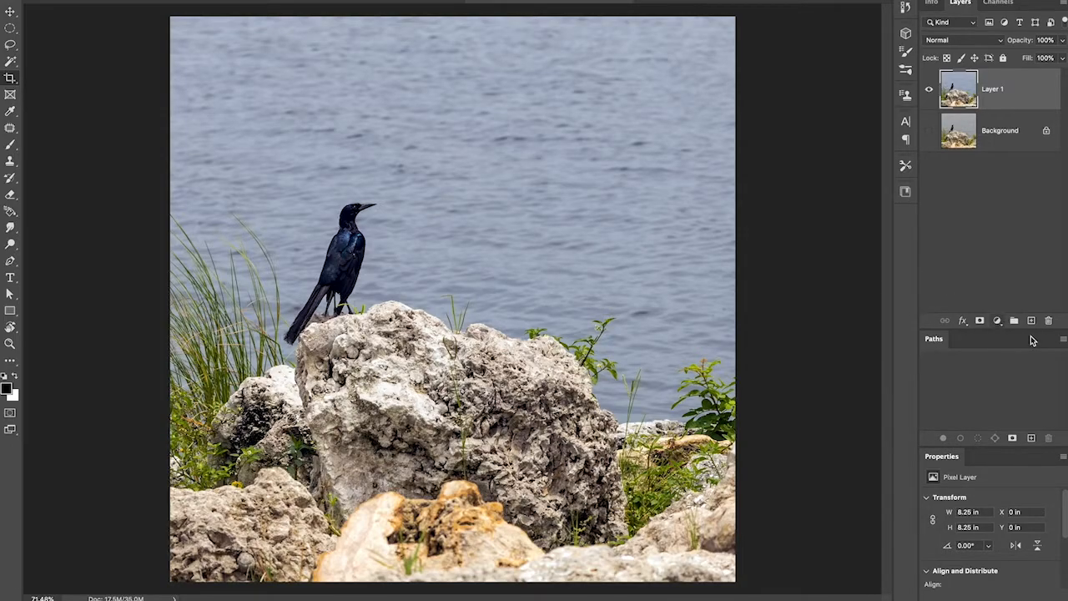
Step: Add a Curves adjustment layer above the duplicate photo and slightly darken the RGB curve using one highlight point and one shadow point
{"action": "left_click", "coordinate": [998, 322]}
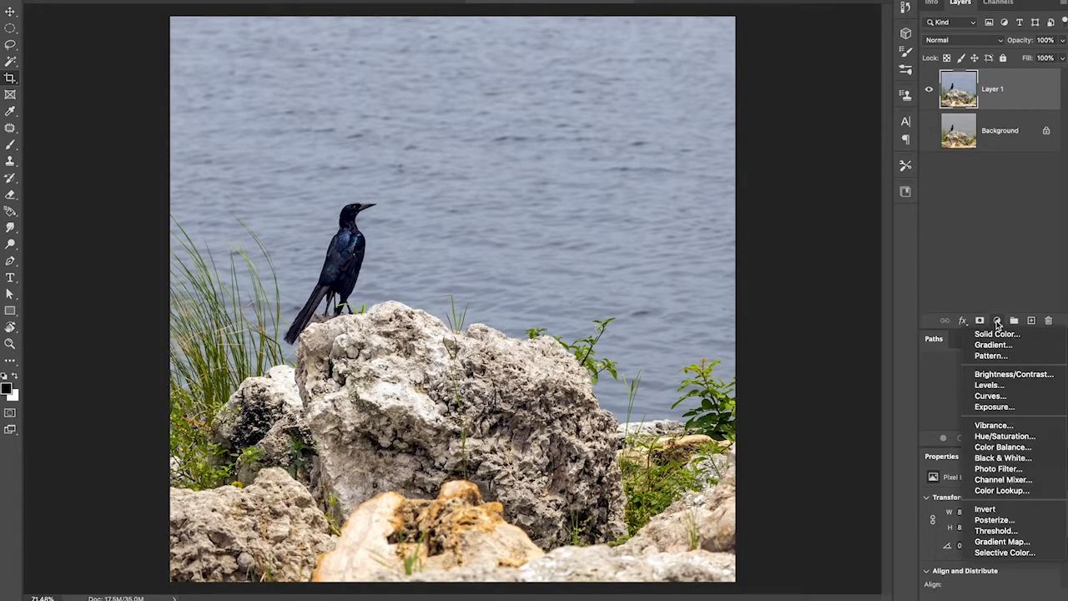
{"action": "left_click", "coordinate": [1033, 392]}
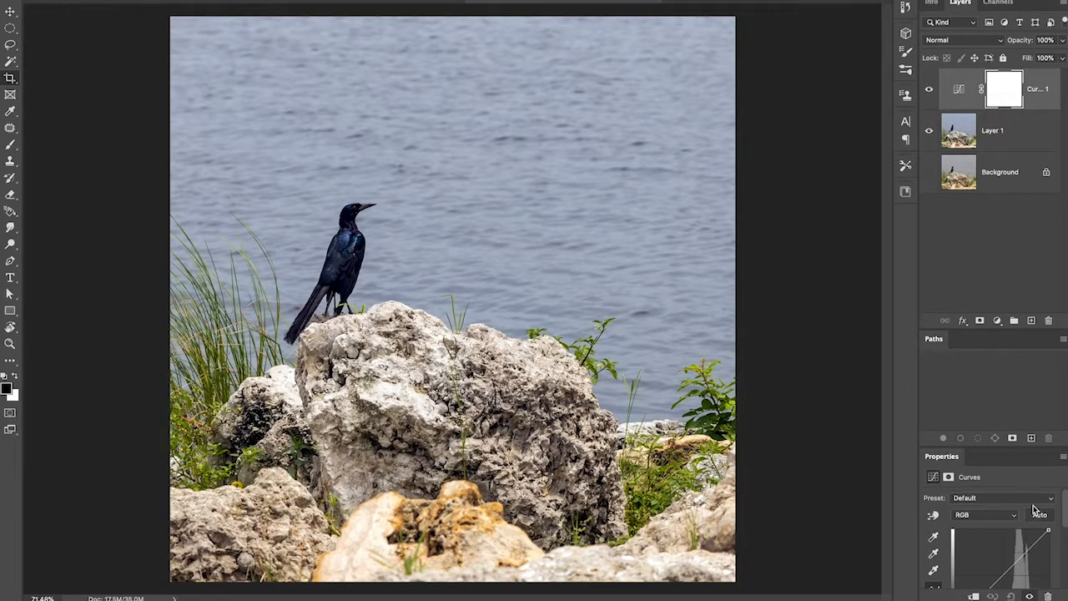
{"action": "scroll", "coordinate": [1028, 532], "scroll_direction": "down", "scroll_amount": 3}
{"action": "scroll", "coordinate": [1027, 531], "scroll_direction": "up", "scroll_amount": 4}
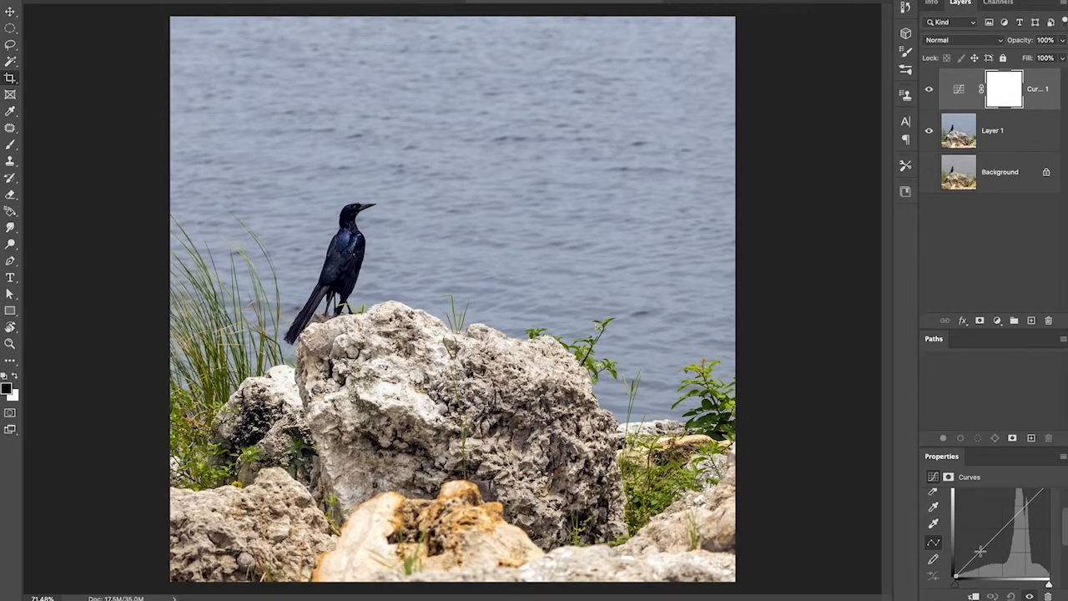
{"action": "left_click", "coordinate": [1027, 505]}
{"action": "left_click_drag", "start_coordinate": [979, 552], "coordinate": [983, 554]}
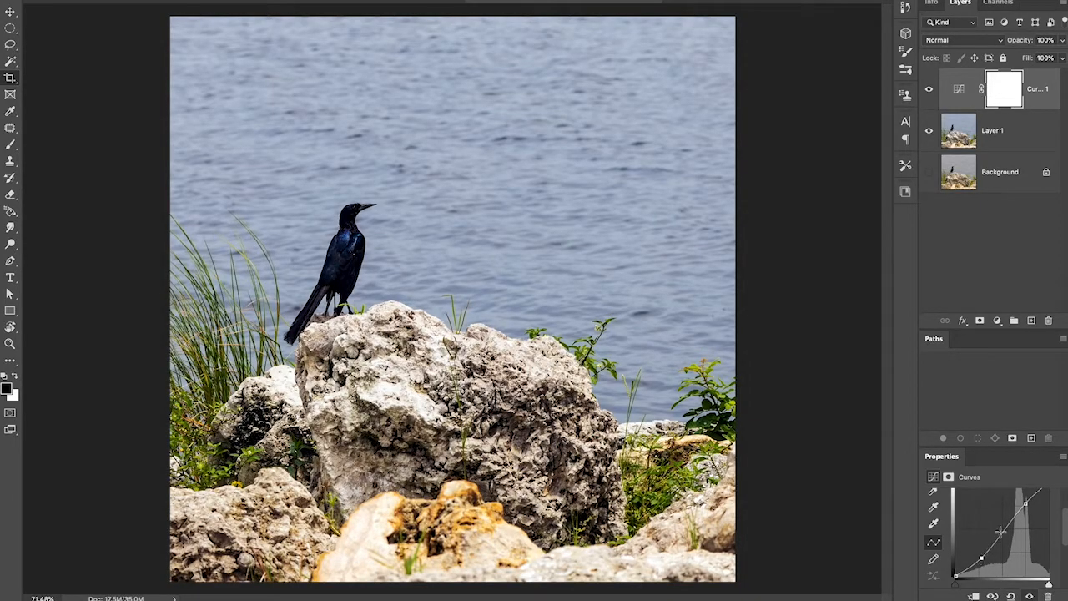
{"action": "left_click_drag", "start_coordinate": [1026, 501], "coordinate": [1028, 514]}
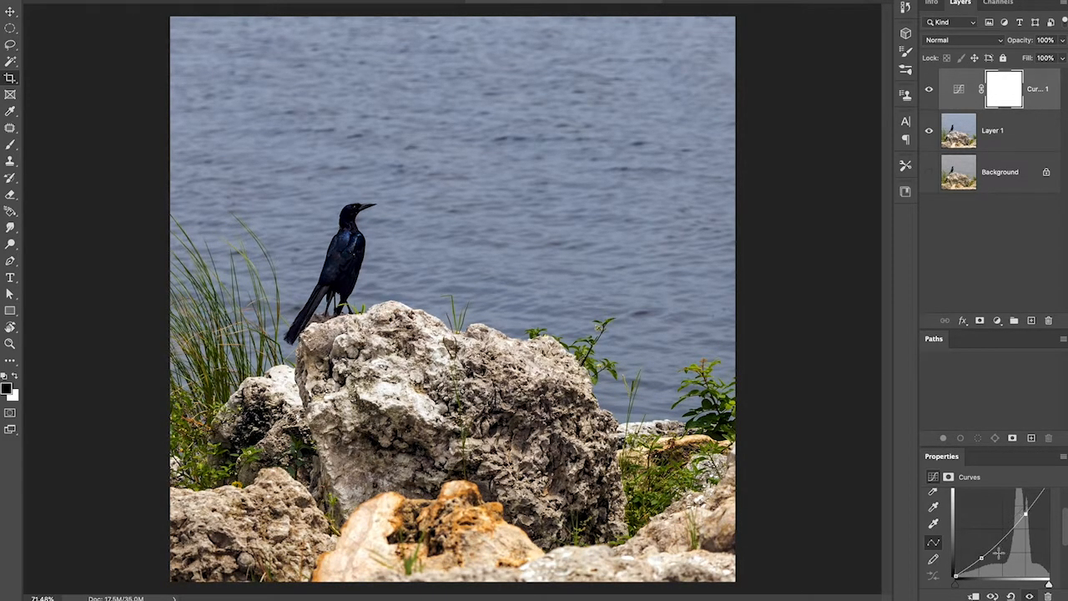
{"action": "left_click_drag", "start_coordinate": [982, 560], "coordinate": [978, 554]}
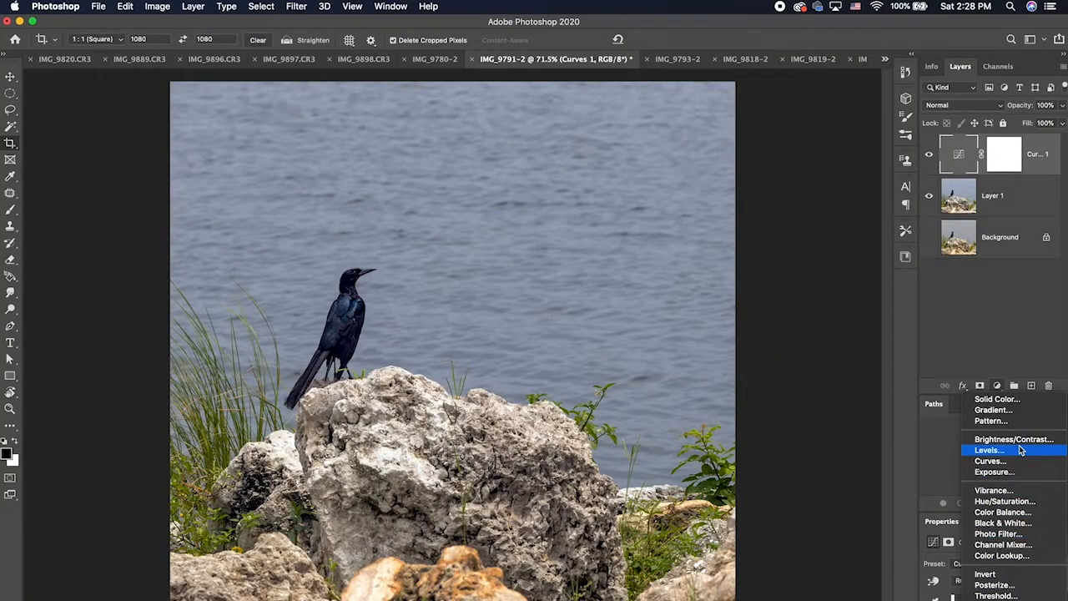
Step: Add a Gradient Fill layer above the Curves layer and set the gradient's end colour stop to a bright blue with hue about 230°
{"action": "left_click", "coordinate": [997, 409]}
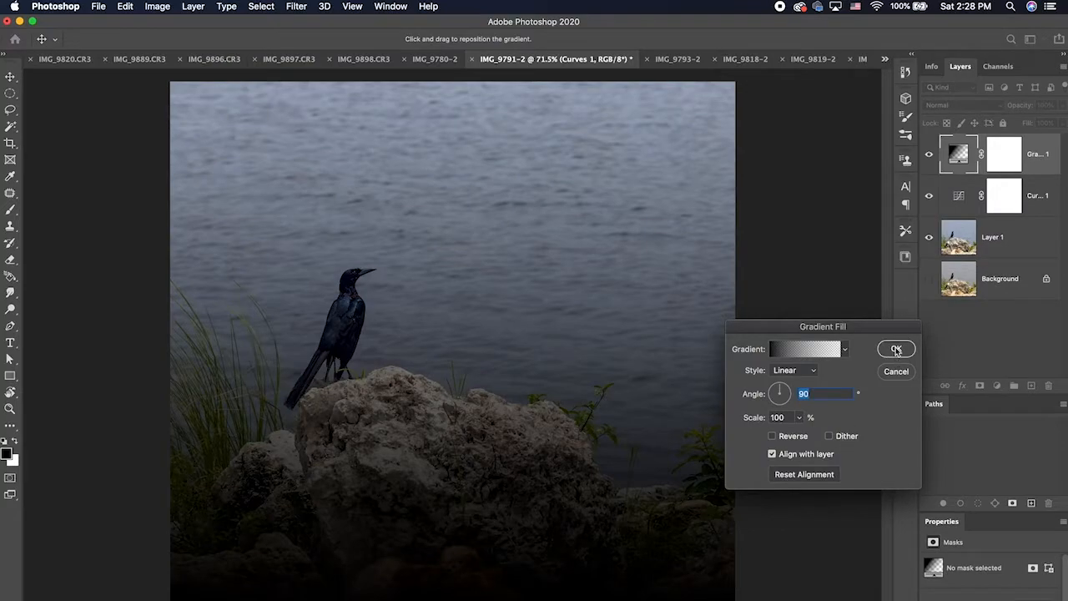
{"action": "left_click", "coordinate": [799, 350]}
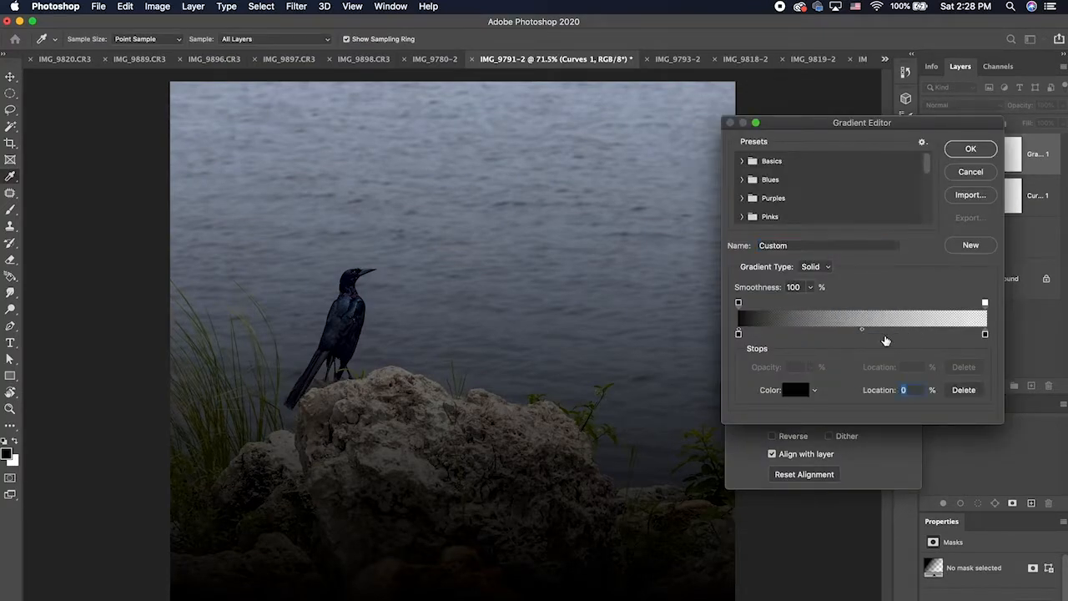
{"action": "double_click", "coordinate": [986, 336]}
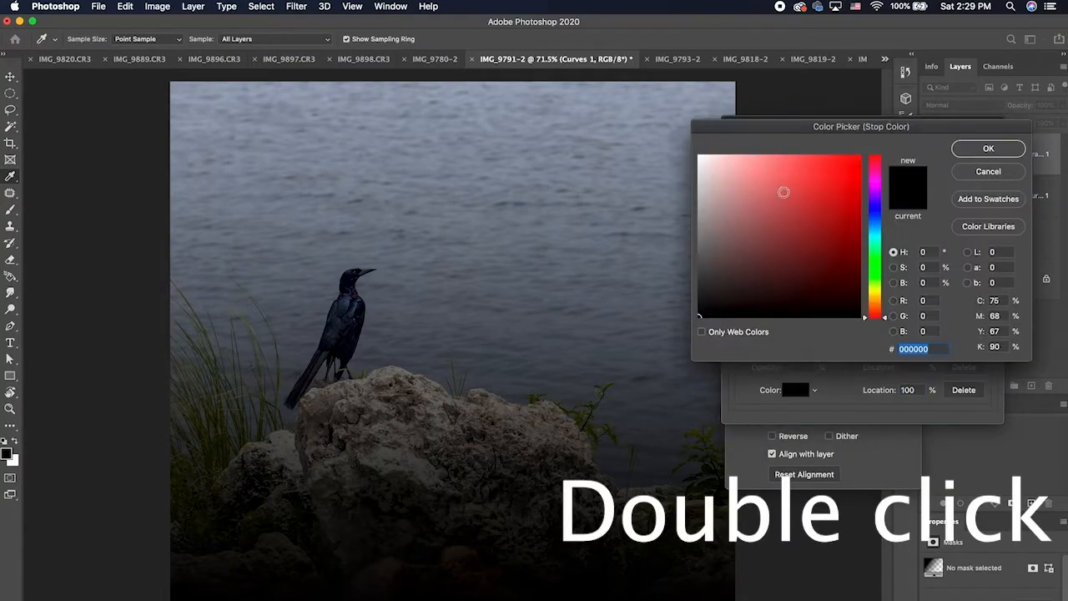
{"action": "left_click", "coordinate": [697, 154]}
{"action": "mouse_move", "coordinate": [739, 159]}
{"action": "left_mouse_down"}
{"action": "mouse_move", "coordinate": [746, 209]}
{"action": "mouse_move", "coordinate": [778, 248]}
{"action": "left_mouse_up"}
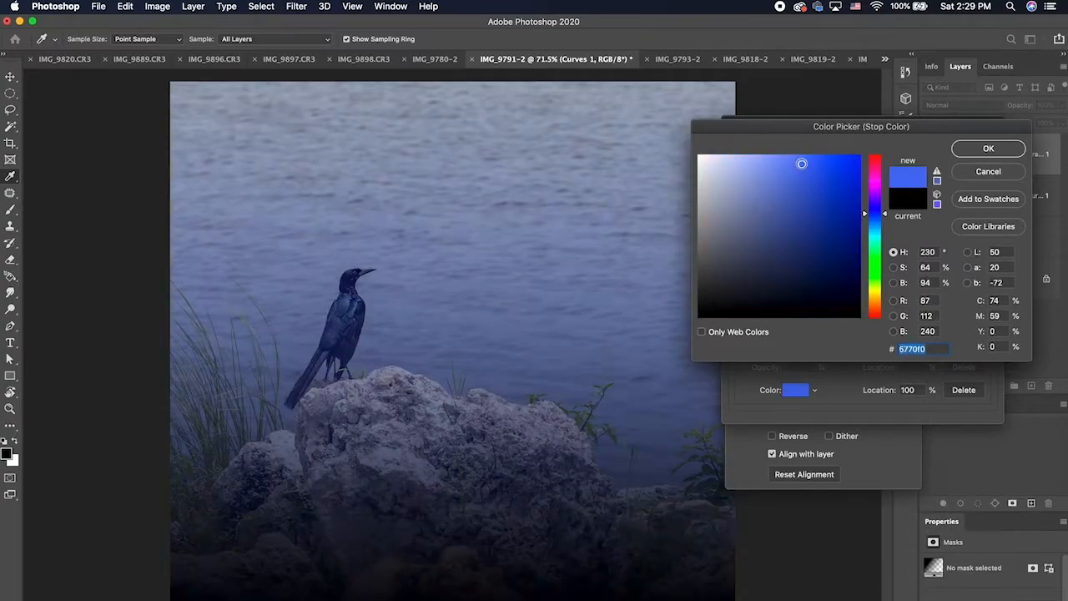
{"action": "left_click_drag", "start_coordinate": [804, 164], "coordinate": [810, 168]}
{"action": "left_click", "coordinate": [977, 149]}
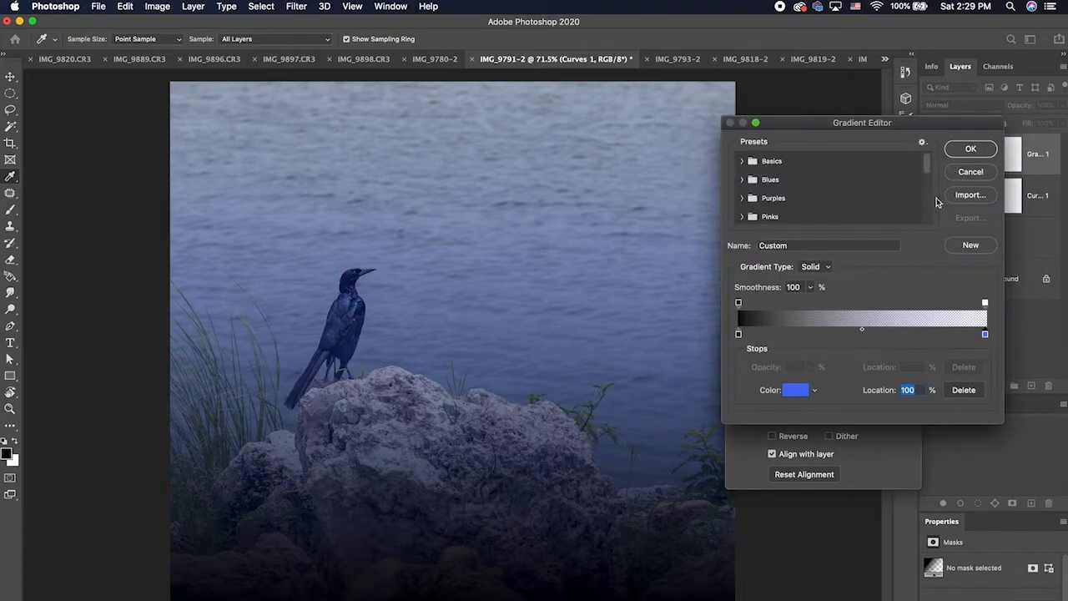
Step: Set the blue end's opacity stop to 100% and tilt the linear gradient so the blue falls toward the photo's upper-right corner
{"action": "left_click", "coordinate": [986, 304]}
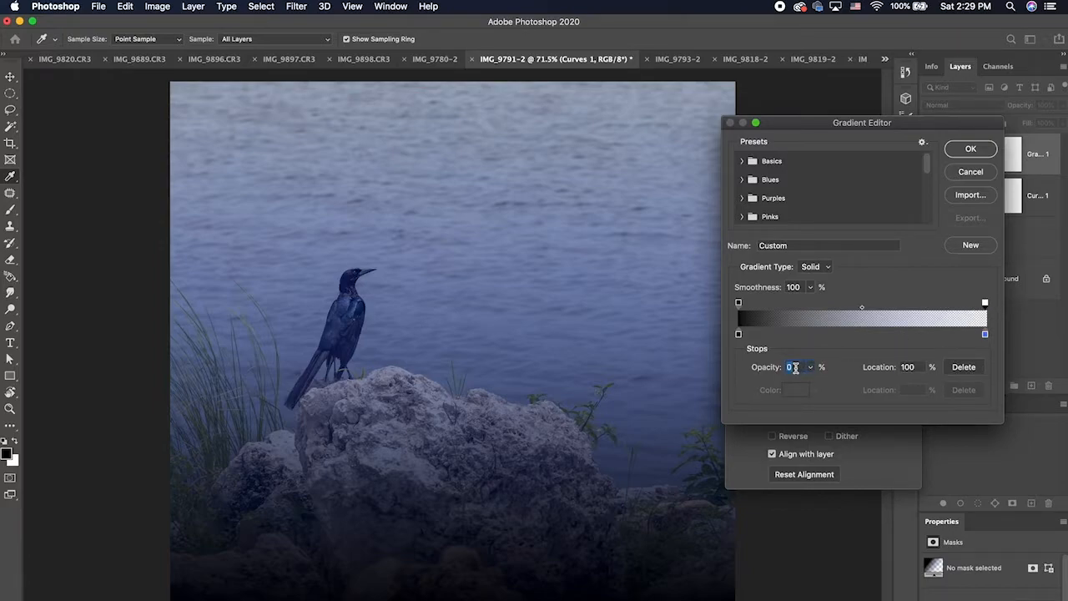
{"action": "type", "text": "100"}
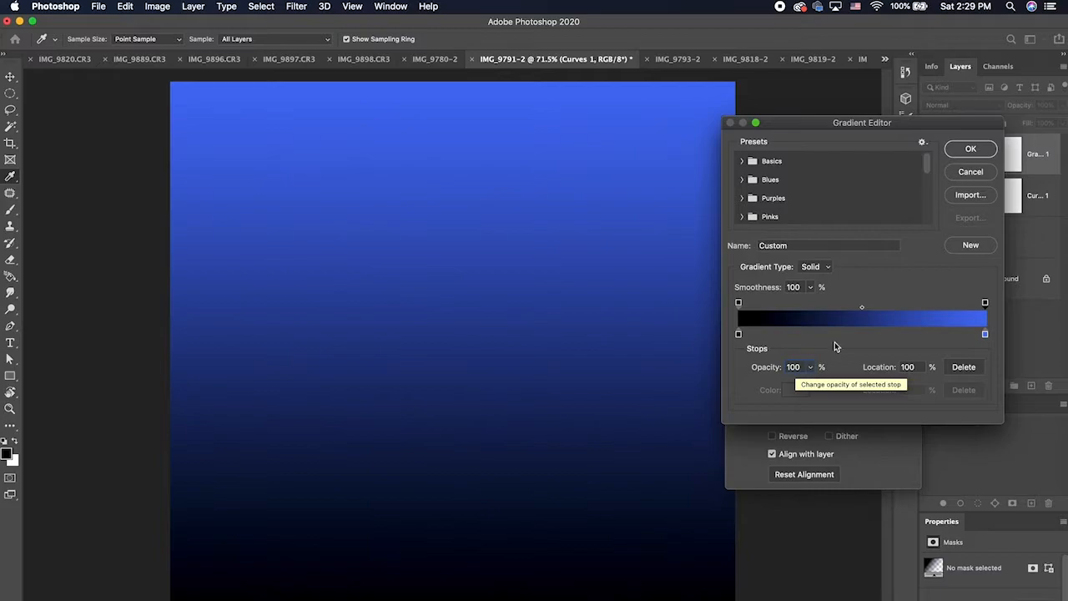
{"action": "left_click", "coordinate": [971, 148]}
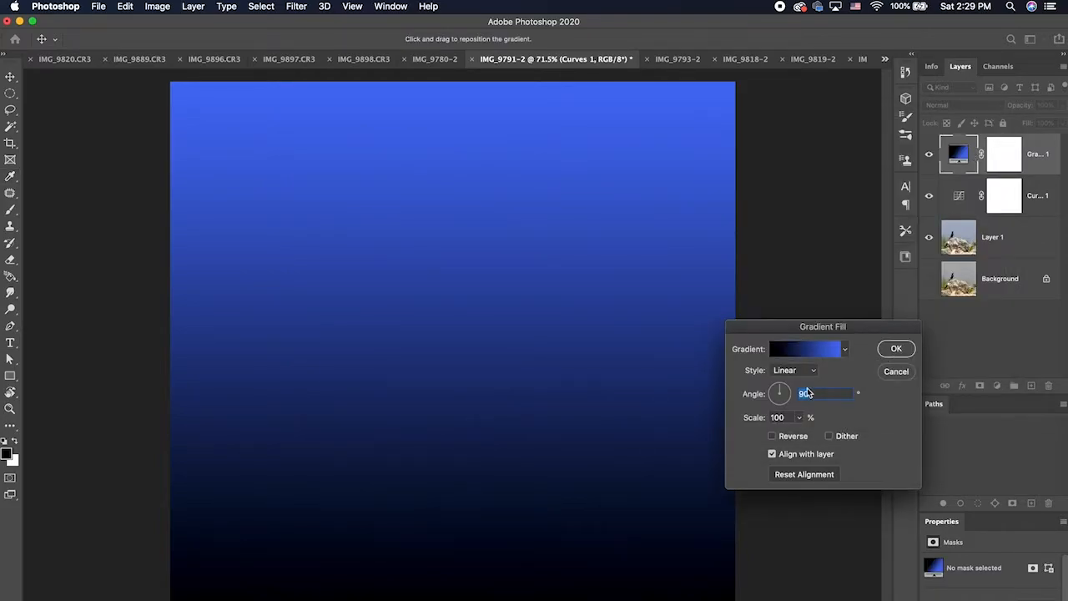
{"action": "left_click_drag", "start_coordinate": [782, 390], "coordinate": [785, 389]}
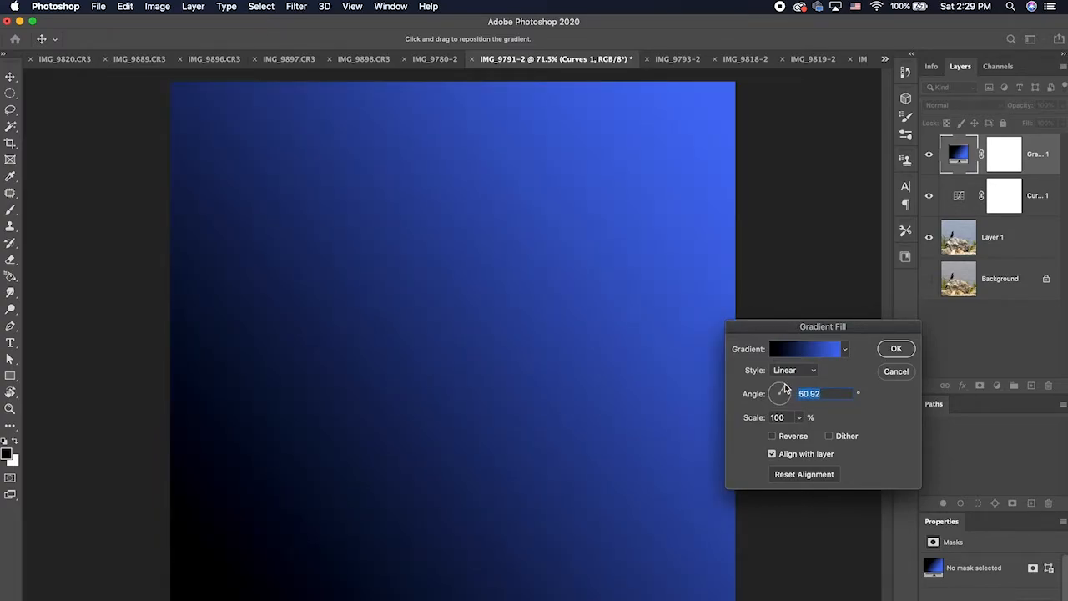
{"action": "left_click", "coordinate": [896, 349]}
{"action": "key", "text": "c"}
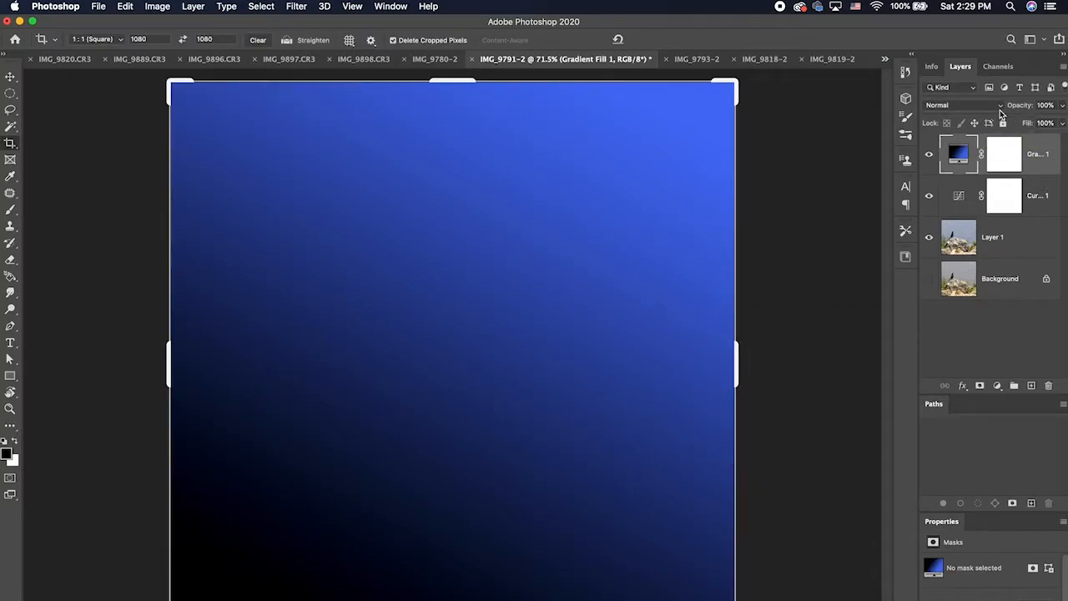
Step: Blend the Gradient Fill layer in Soft Light mode at 67% opacity
{"action": "left_click", "coordinate": [1001, 109]}
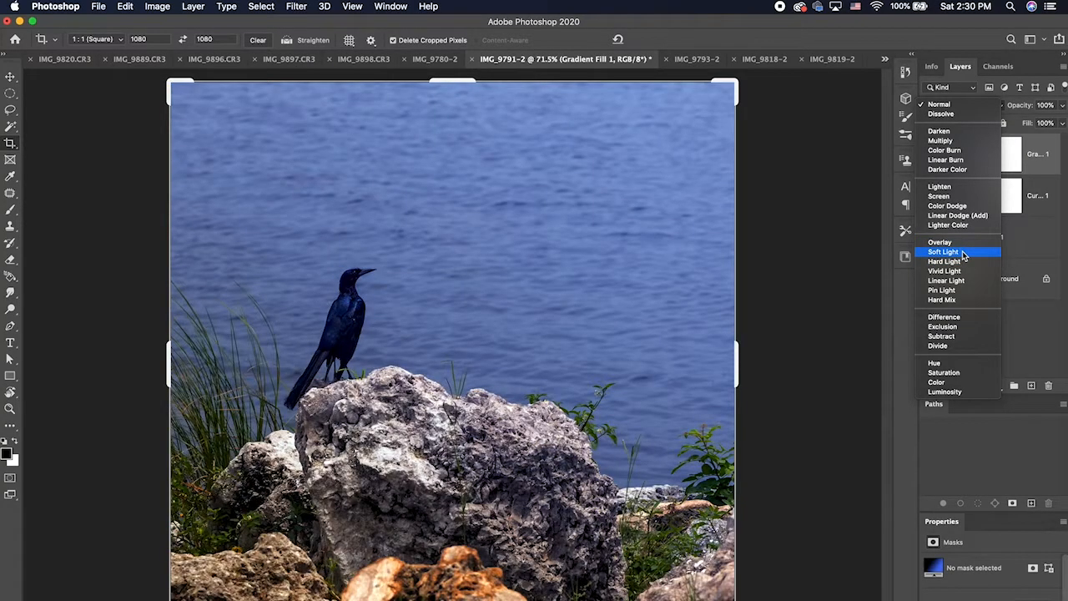
{"action": "left_click", "coordinate": [957, 252]}
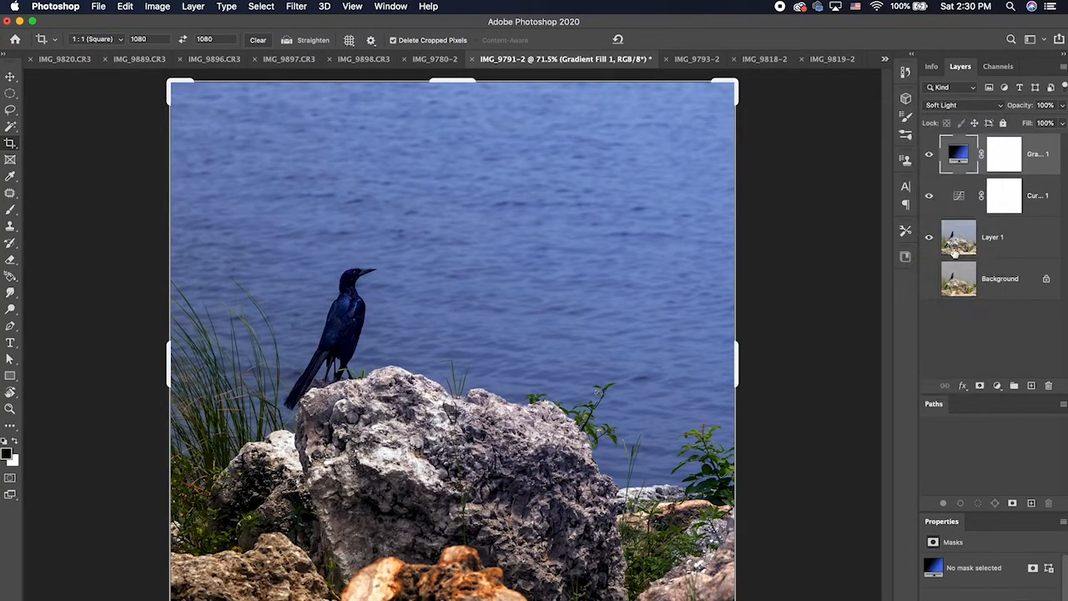
{"action": "left_click", "coordinate": [1063, 105]}
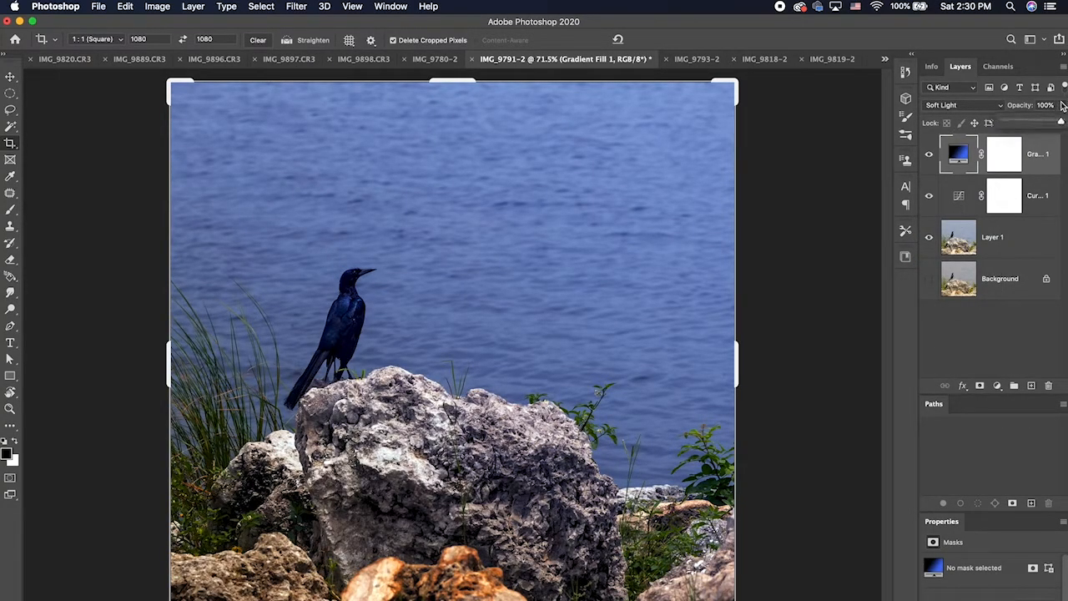
{"action": "left_click_drag", "start_coordinate": [1061, 123], "coordinate": [1032, 125]}
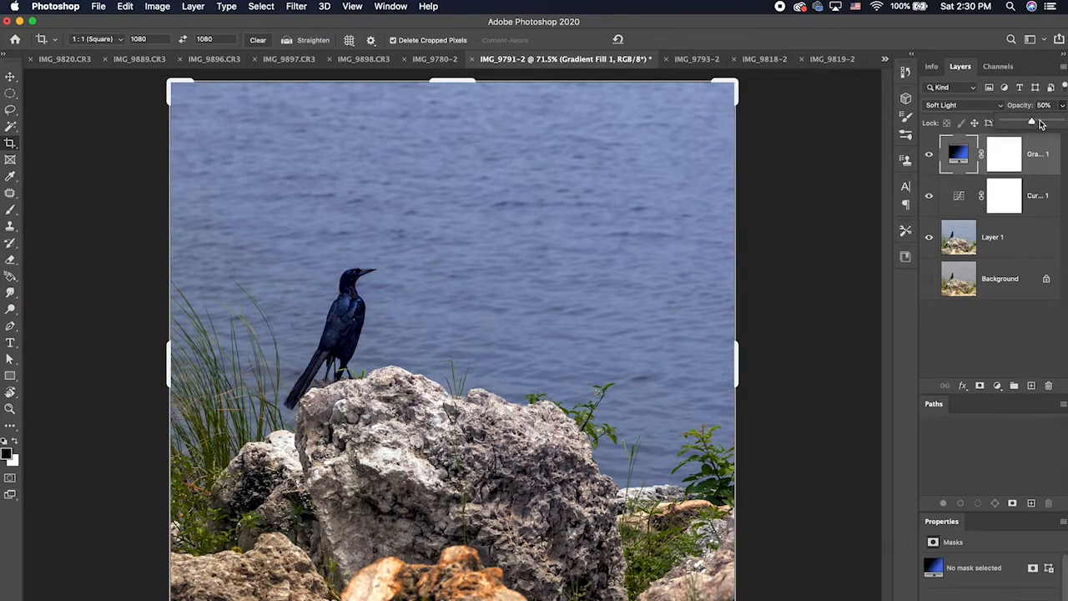
{"action": "left_click", "coordinate": [1045, 124]}
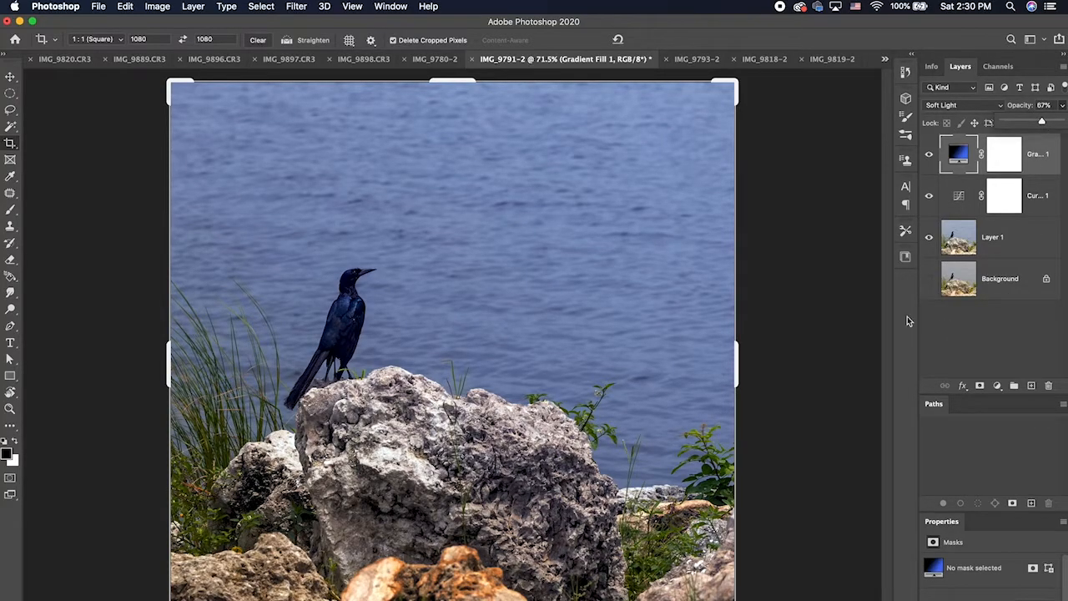
Step: Target the blue Gradient Fill layer's mask for painting with the Brush tool
{"action": "left_click", "coordinate": [1006, 157]}
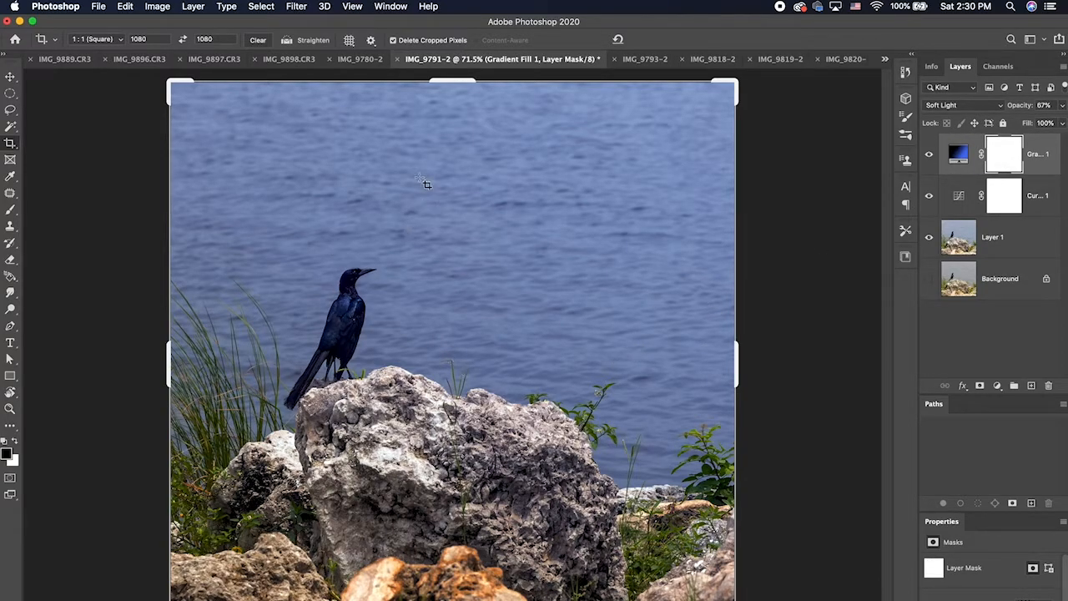
{"action": "key", "text": "b"}
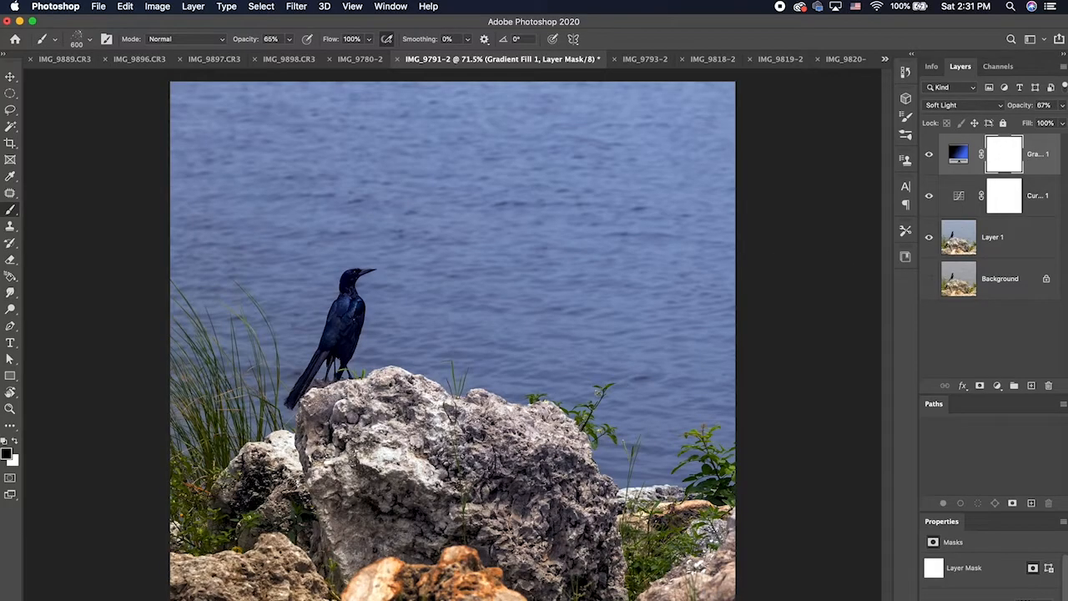
{"action": "left_click", "coordinate": [83, 39]}
{"action": "left_click", "coordinate": [149, 140]}
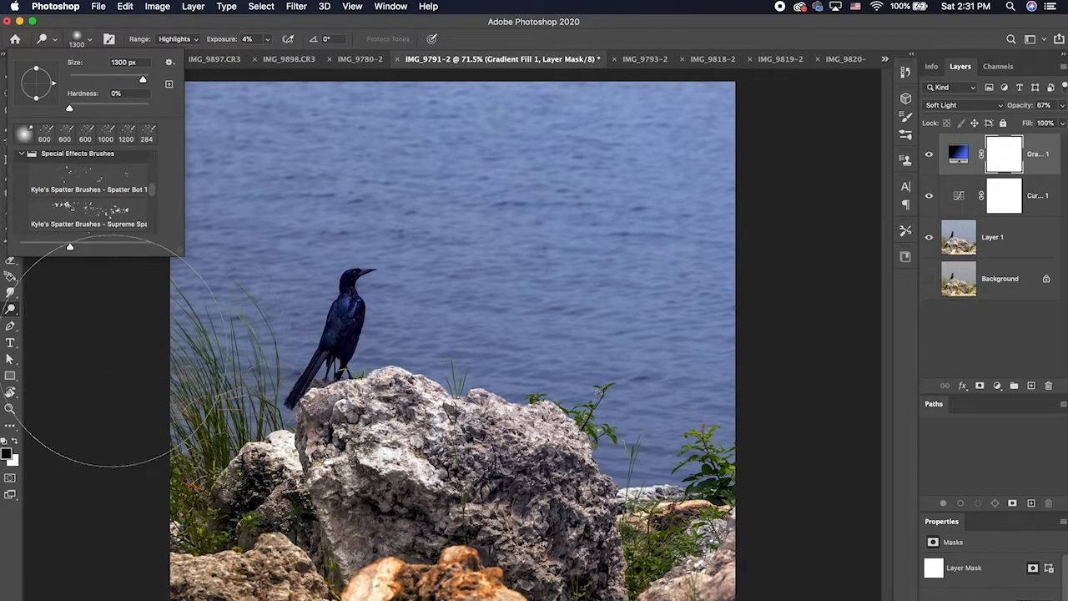
{"action": "key", "text": "Escape"}
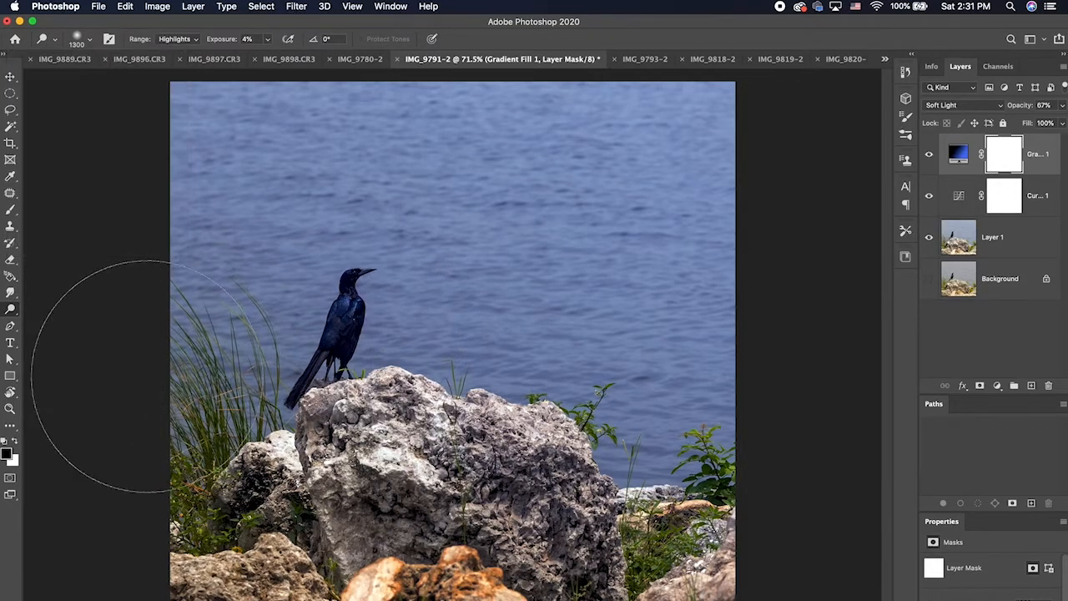
{"action": "key", "text": "b"}
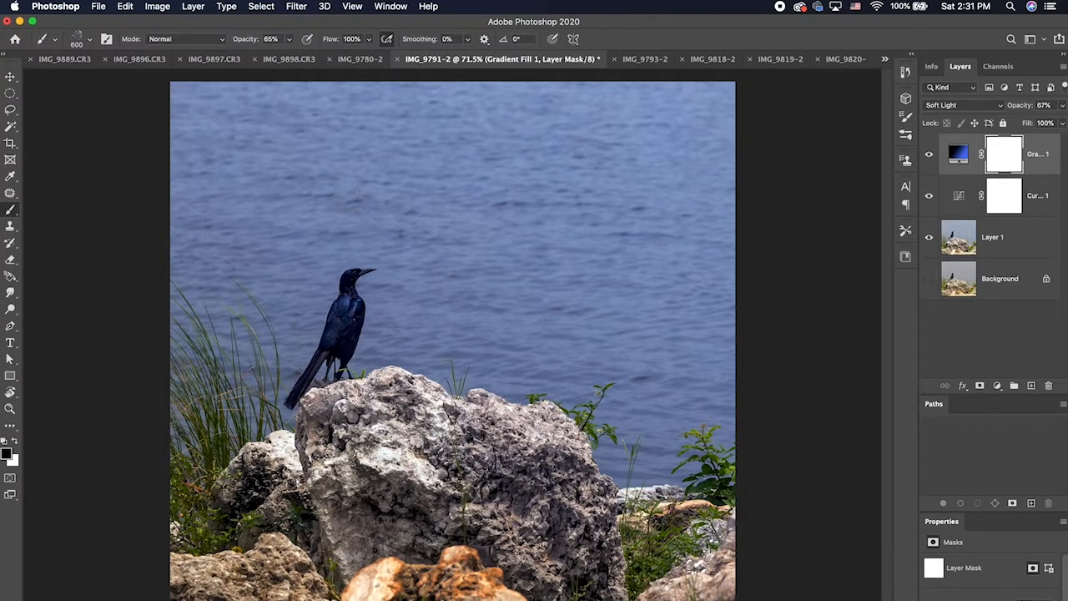
{"action": "left_click", "coordinate": [79, 40]}
{"action": "key", "text": "o"}
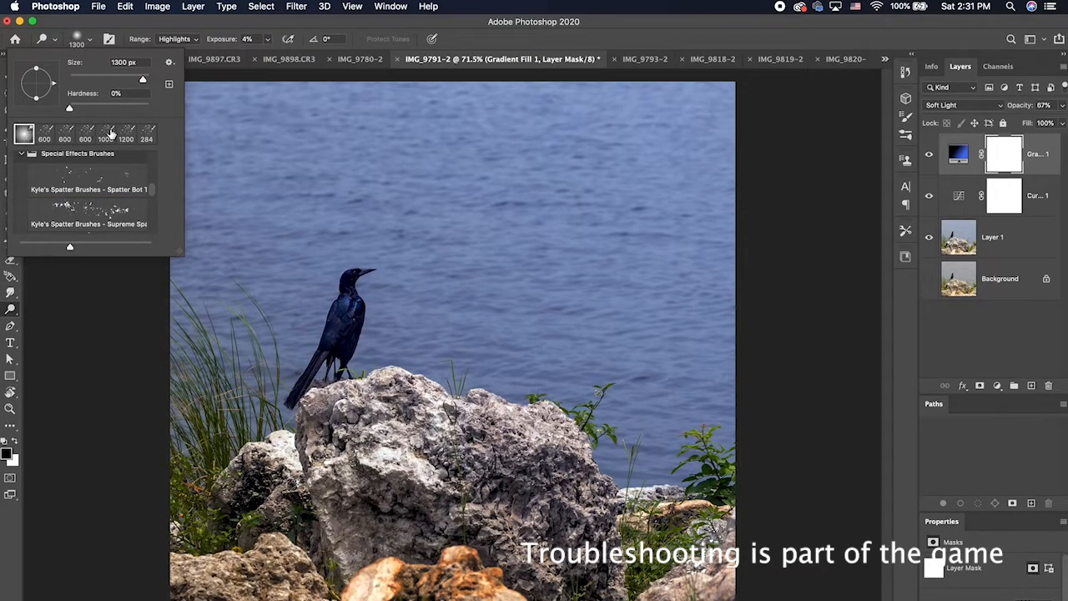
{"action": "mouse_move", "coordinate": [157, 189]}
{"action": "left_mouse_down"}
{"action": "mouse_move", "coordinate": [157, 151]}
{"action": "mouse_move", "coordinate": [155, 163]}
{"action": "left_mouse_up"}
{"action": "left_click", "coordinate": [120, 195]}
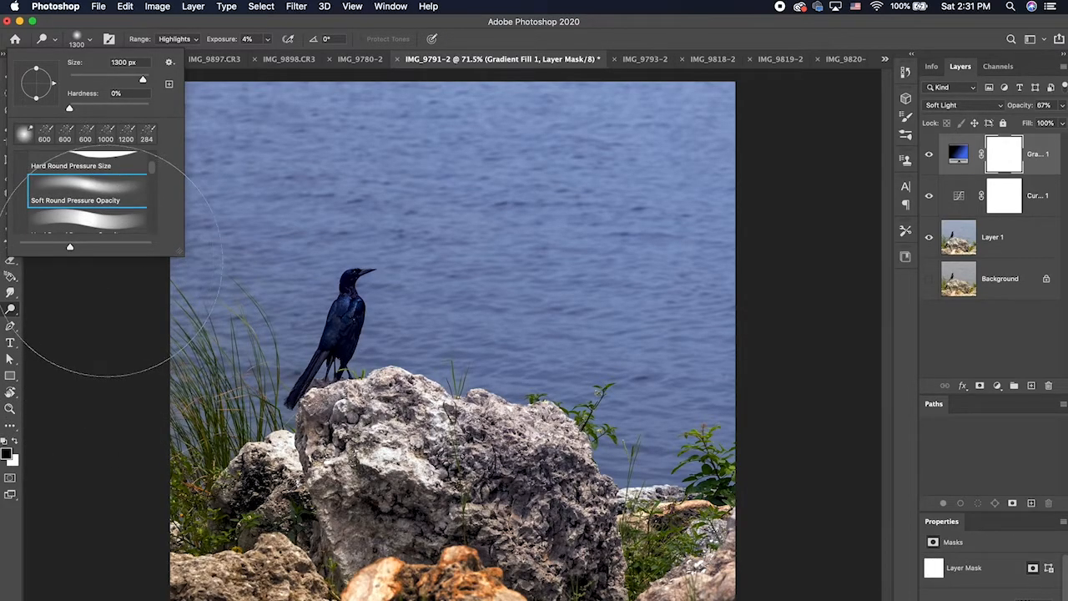
{"action": "left_click", "coordinate": [16, 257]}
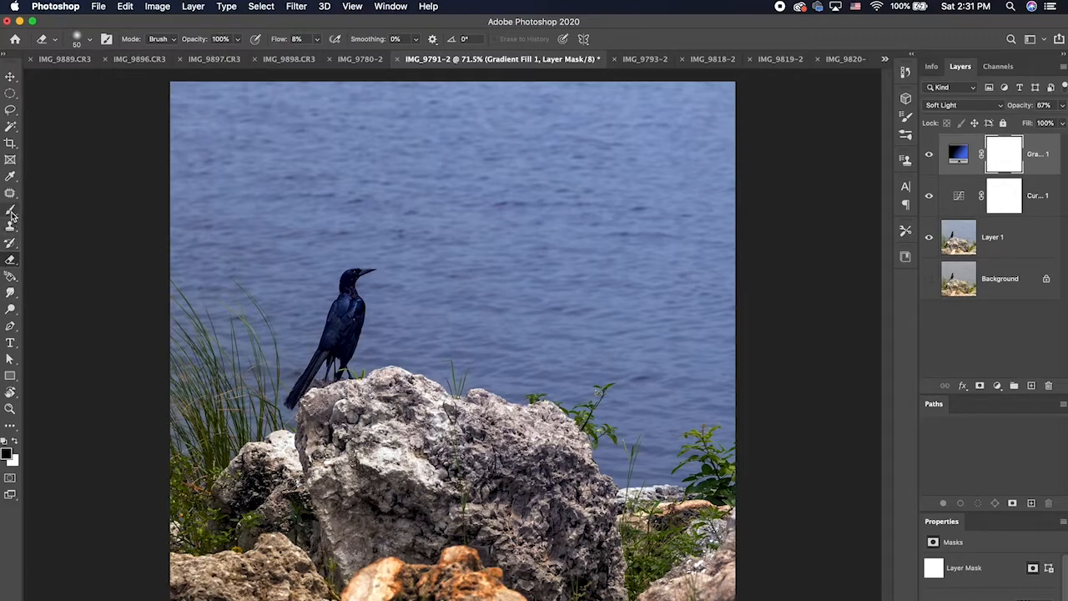
Step: Choose the Soft Round Pressure Opacity and Flow preset for the Brush tool and set the brush opacity to 100%
{"action": "left_click", "coordinate": [12, 211]}
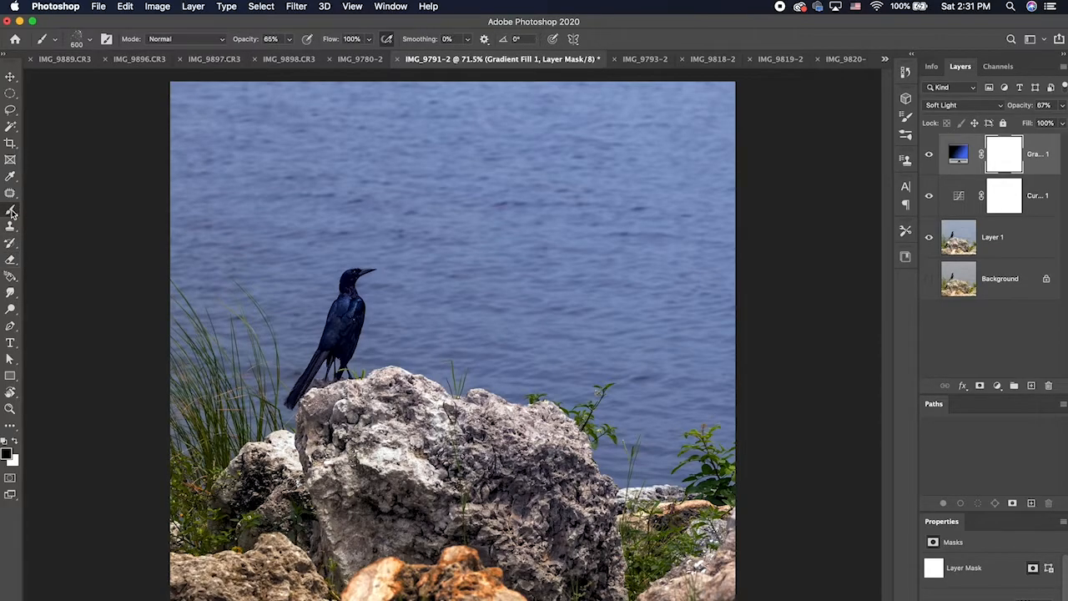
{"action": "left_click", "coordinate": [77, 39]}
{"action": "scroll", "coordinate": [79, 190], "scroll_direction": "up", "scroll_amount": 5}
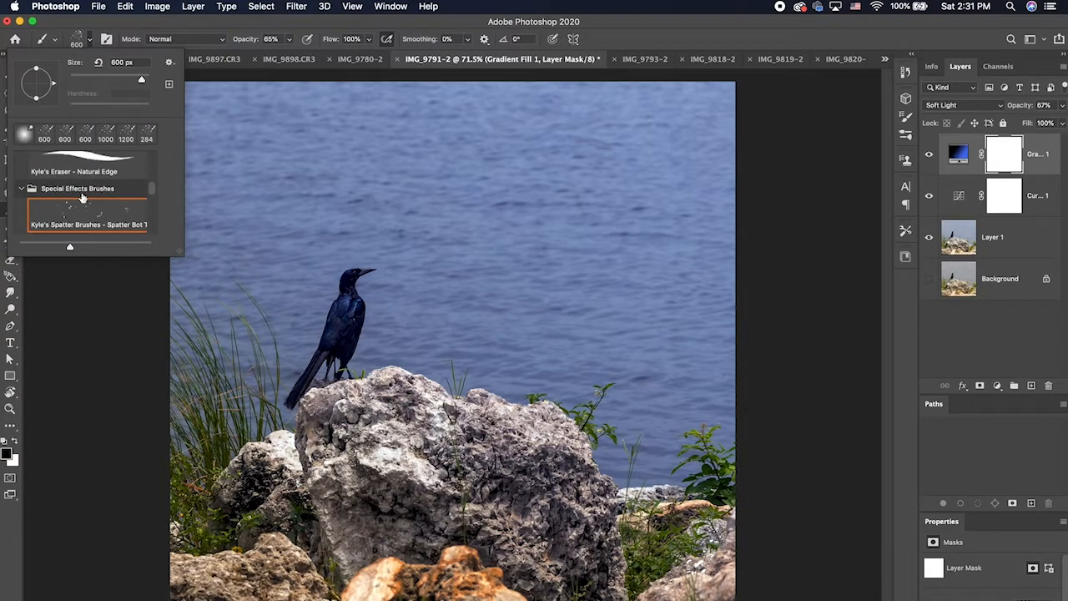
{"action": "scroll", "coordinate": [82, 186], "scroll_direction": "up", "scroll_amount": 4}
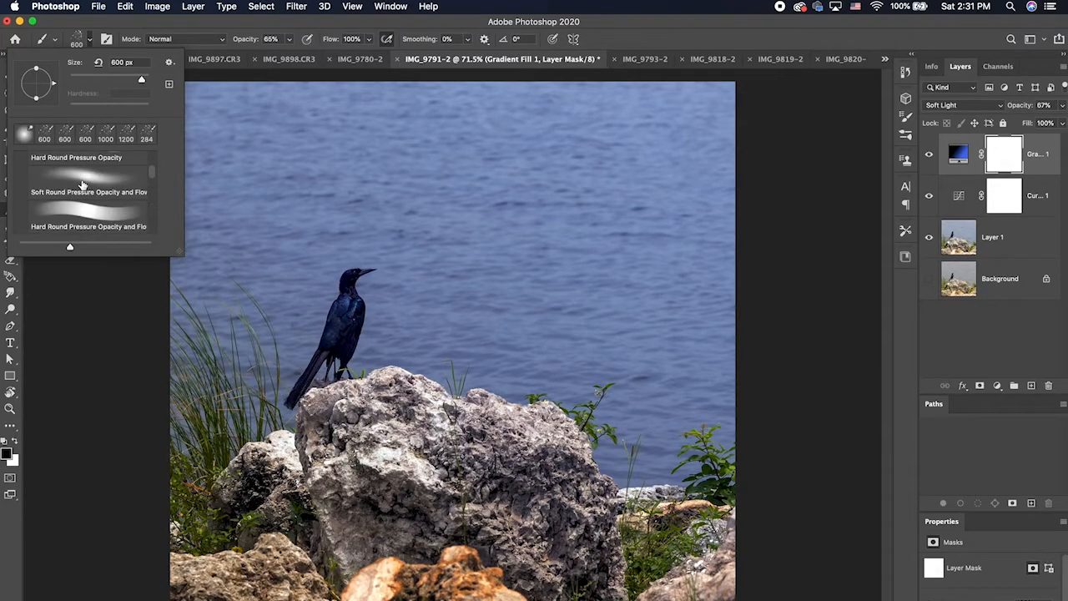
{"action": "left_click", "coordinate": [84, 173]}
{"action": "left_click", "coordinate": [111, 315]}
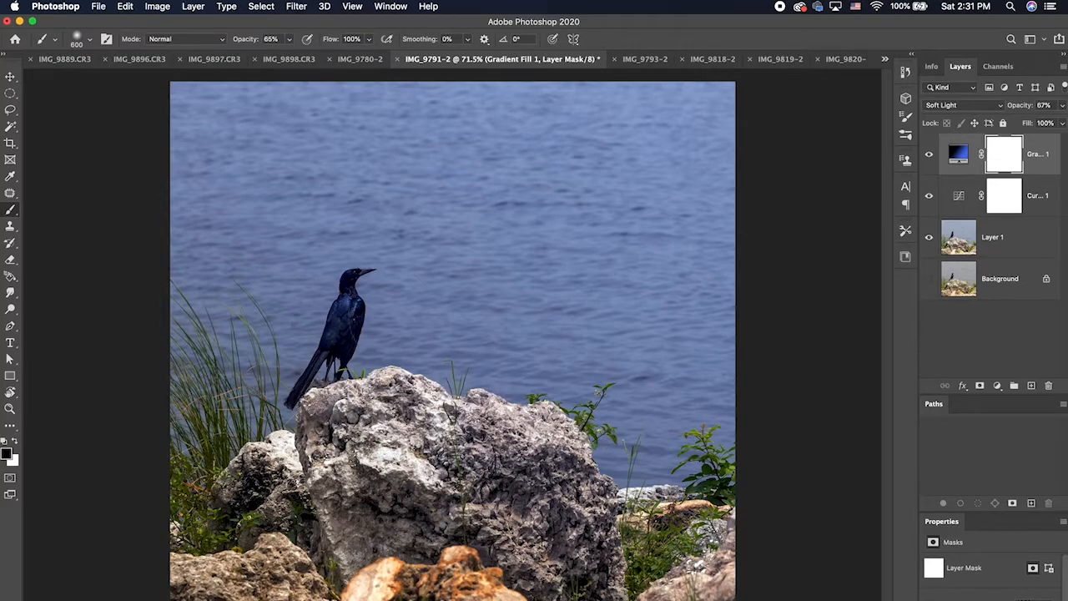
{"action": "key", "text": "super+z"}
{"action": "left_click", "coordinate": [290, 40]}
{"action": "left_click_drag", "start_coordinate": [289, 54], "coordinate": [309, 55]}
Step: Try painting black on the blue gradient's mask around the bird and over the upper-right water, and restore the mask to white
{"action": "mouse_move", "coordinate": [361, 319]}
{"action": "left_mouse_down"}
{"action": "mouse_move", "coordinate": [386, 310]}
{"action": "mouse_move", "coordinate": [435, 320]}
{"action": "mouse_move", "coordinate": [391, 313]}
{"action": "left_mouse_up"}
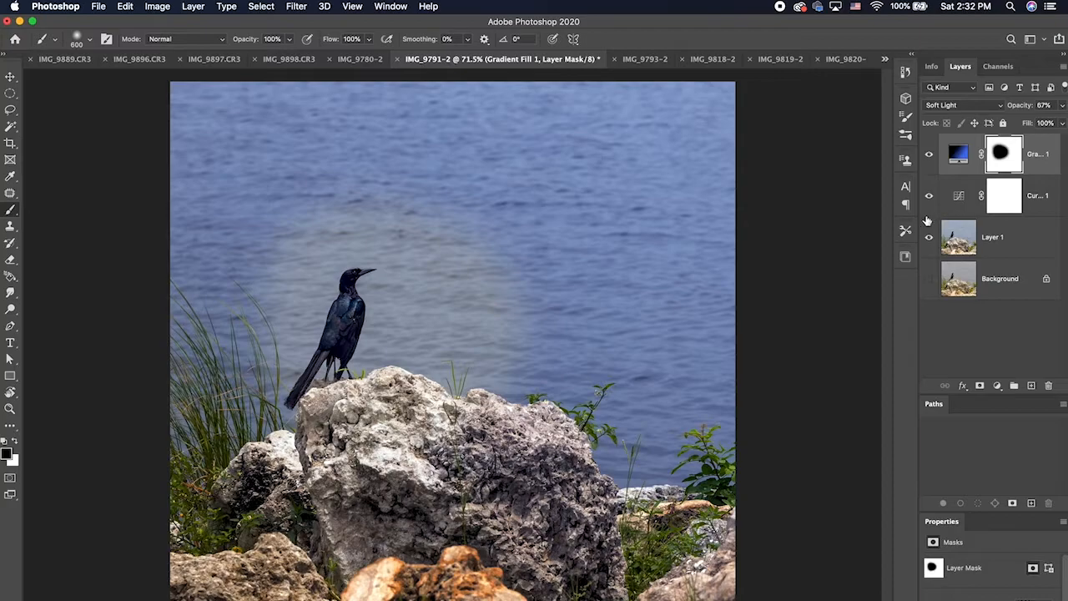
{"action": "key", "text": "super+z"}
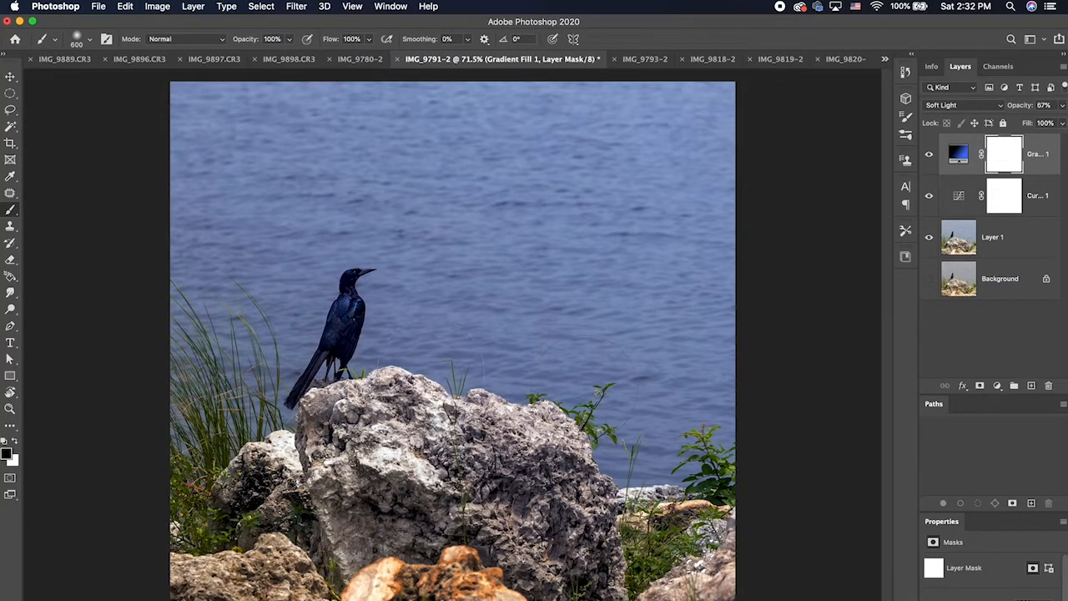
{"action": "key", "text": "super+minus"}
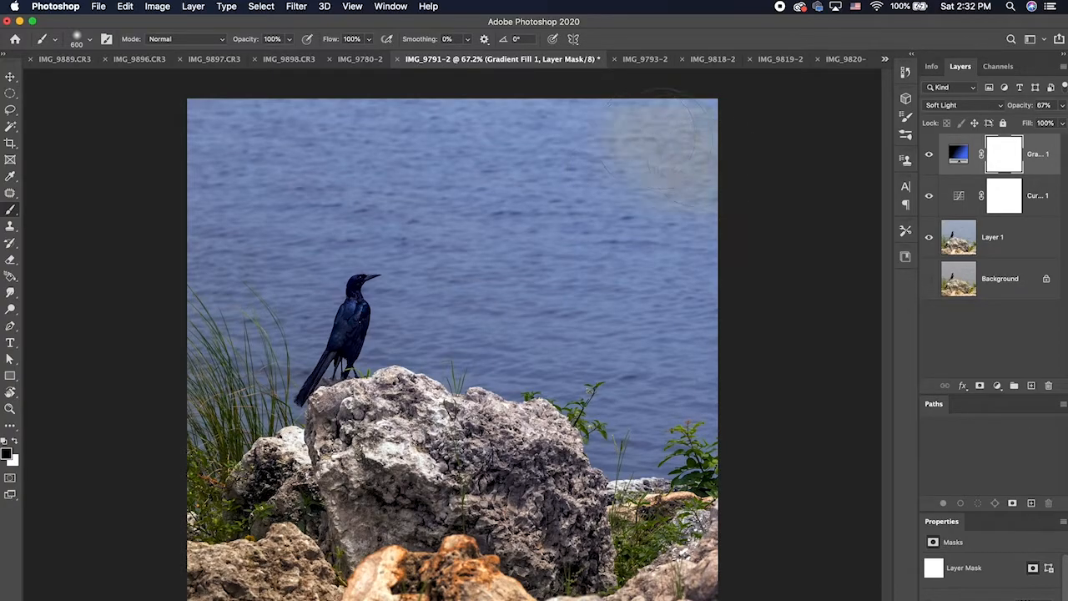
{"action": "mouse_move", "coordinate": [732, 201]}
{"action": "left_mouse_down"}
{"action": "mouse_move", "coordinate": [653, 259]}
{"action": "mouse_move", "coordinate": [807, 248]}
{"action": "mouse_move", "coordinate": [814, 217]}
{"action": "mouse_move", "coordinate": [726, 155]}
{"action": "mouse_move", "coordinate": [536, 67]}
{"action": "left_mouse_up"}
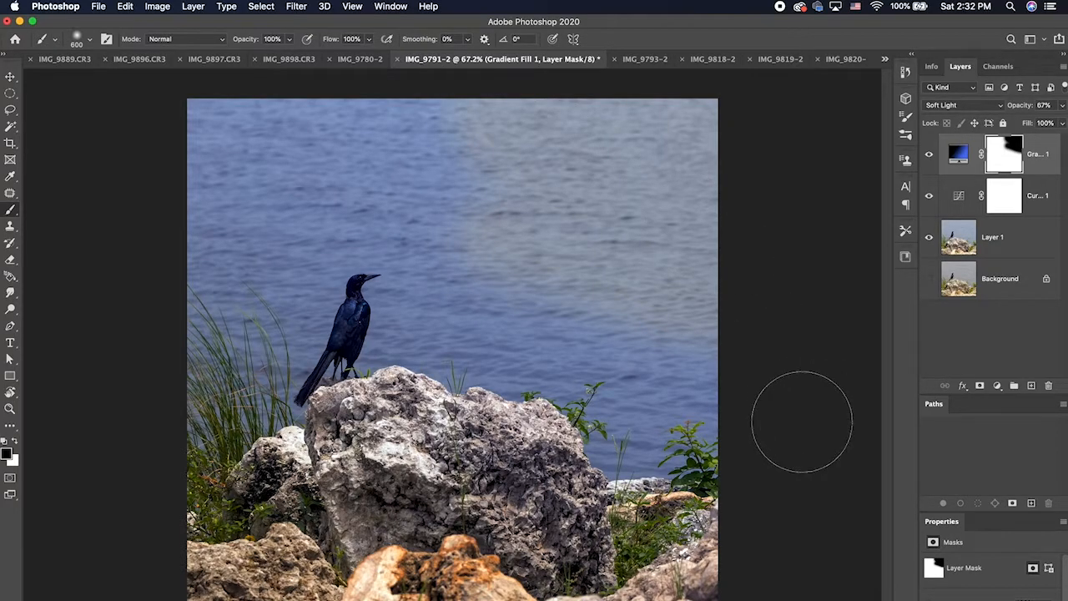
{"action": "key", "text": "super+BackSpace"}
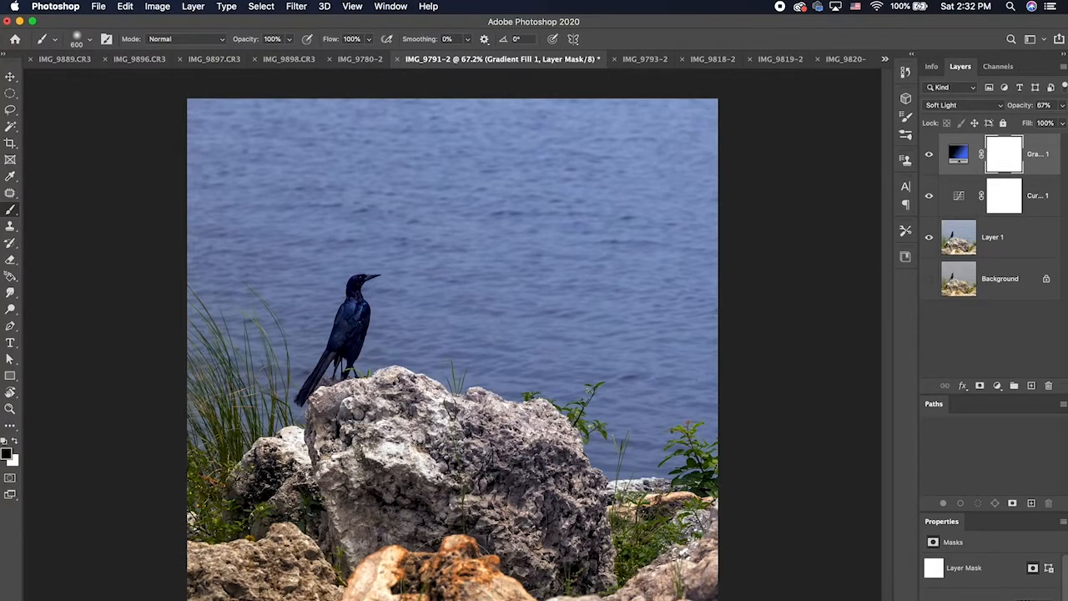
Step: Add a second Gradient Fill layer above the blue one and make the gradient's starting opacity stop fully transparent
{"action": "left_click", "coordinate": [1043, 161]}
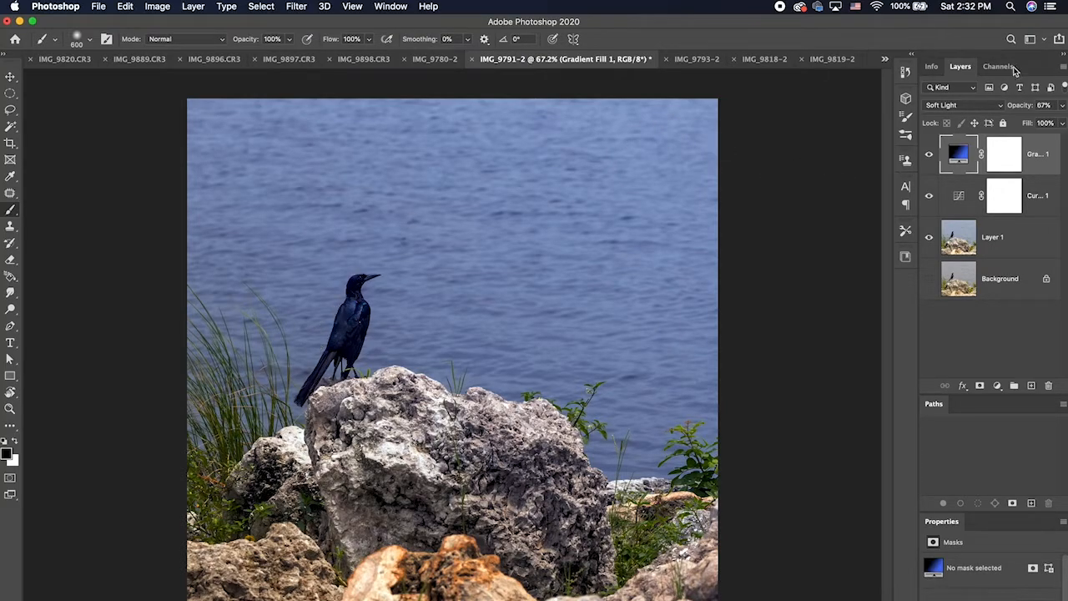
{"action": "left_click", "coordinate": [998, 385]}
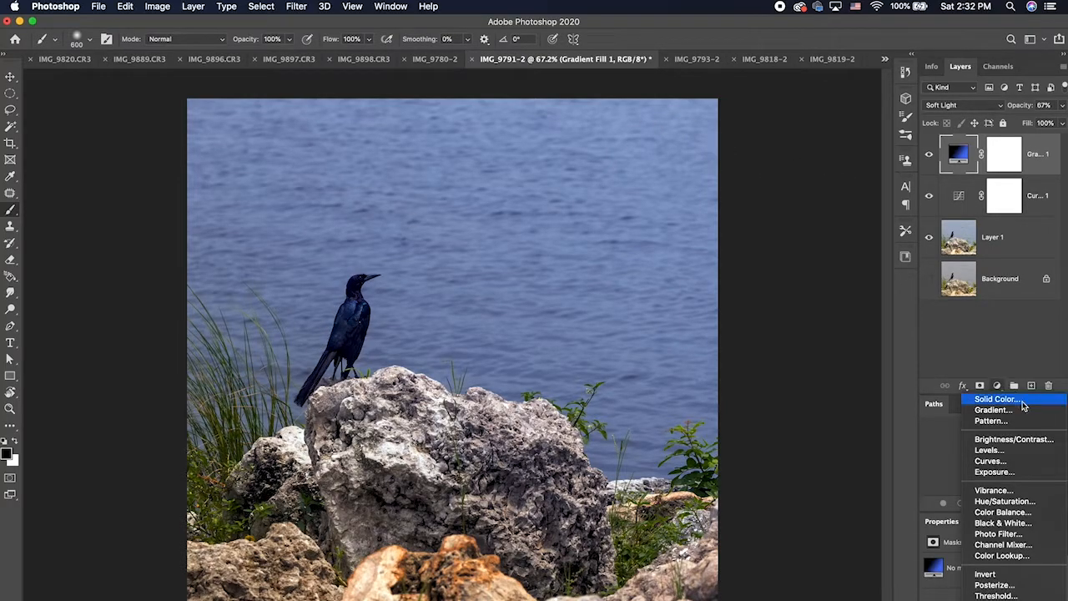
{"action": "left_click", "coordinate": [1006, 411]}
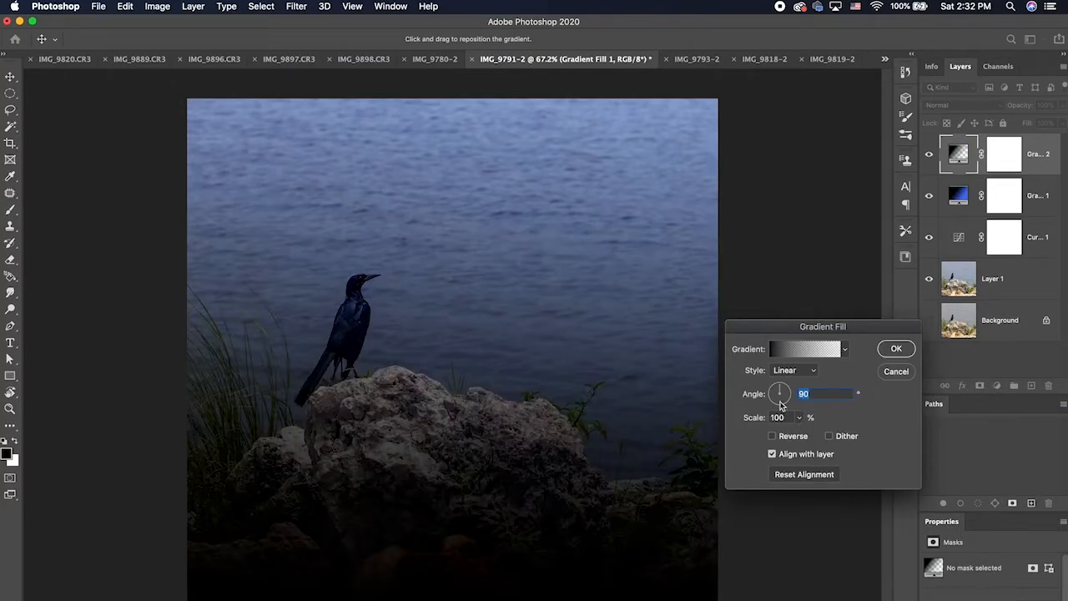
{"action": "left_click", "coordinate": [797, 349]}
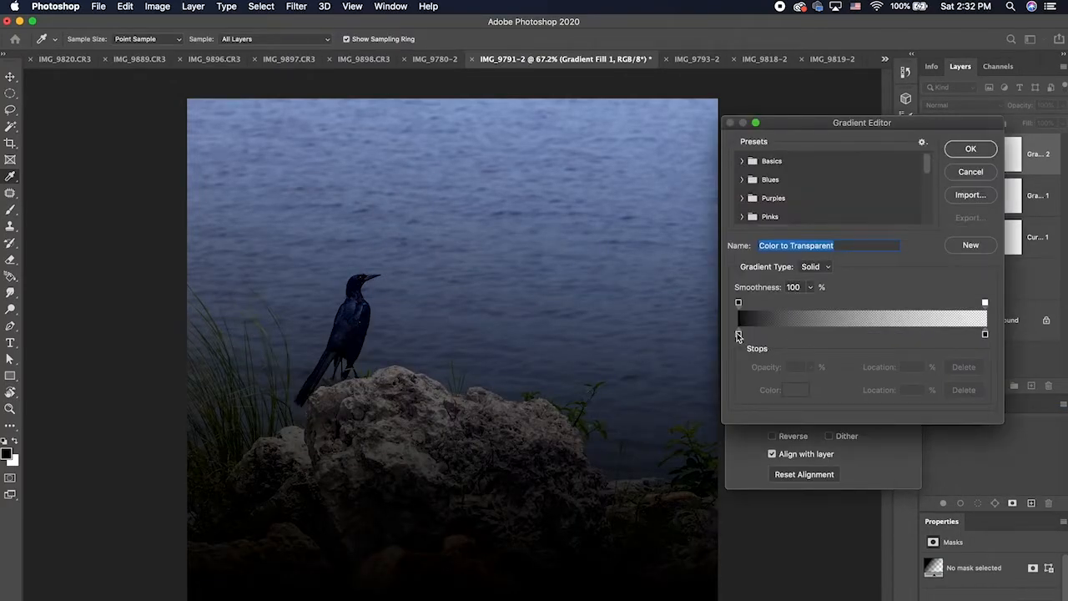
{"action": "left_click", "coordinate": [738, 335]}
{"action": "left_click", "coordinate": [738, 304]}
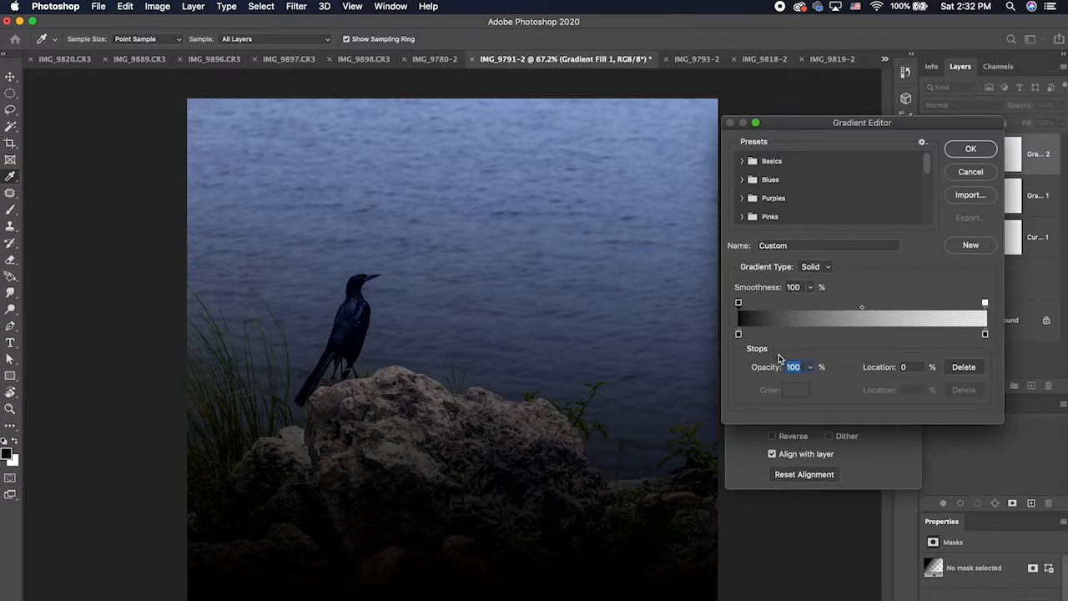
{"action": "left_click_drag", "start_coordinate": [809, 373], "coordinate": [766, 382]}
Step: Set the gradient's end colour stop to white (#ffffff) at 99% location
{"action": "left_click_drag", "start_coordinate": [986, 334], "coordinate": [983, 335]}
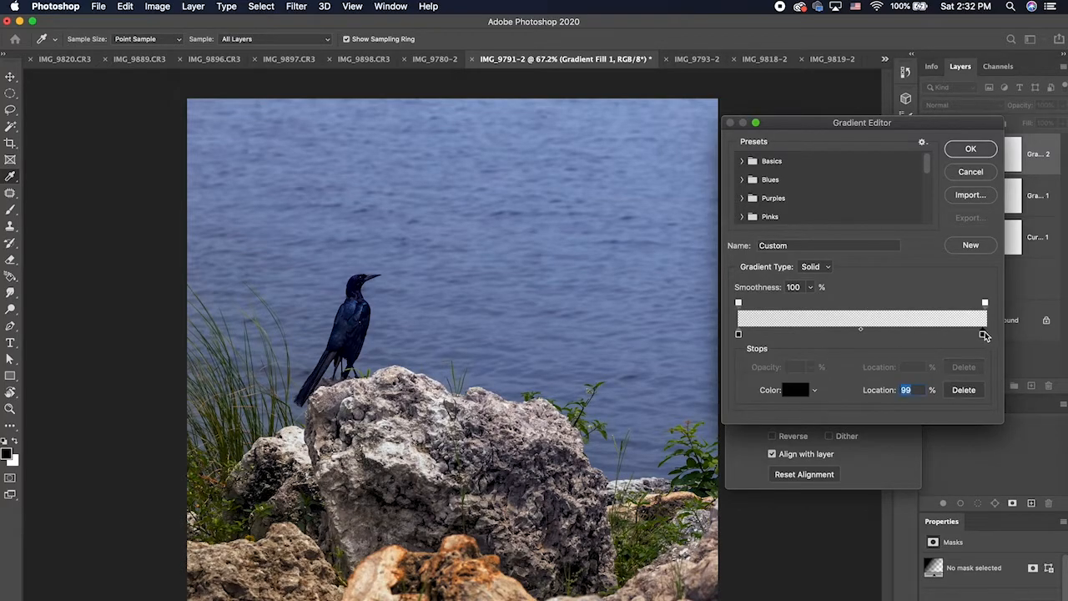
{"action": "left_click", "coordinate": [795, 390]}
{"action": "left_click_drag", "start_coordinate": [735, 201], "coordinate": [698, 156]}
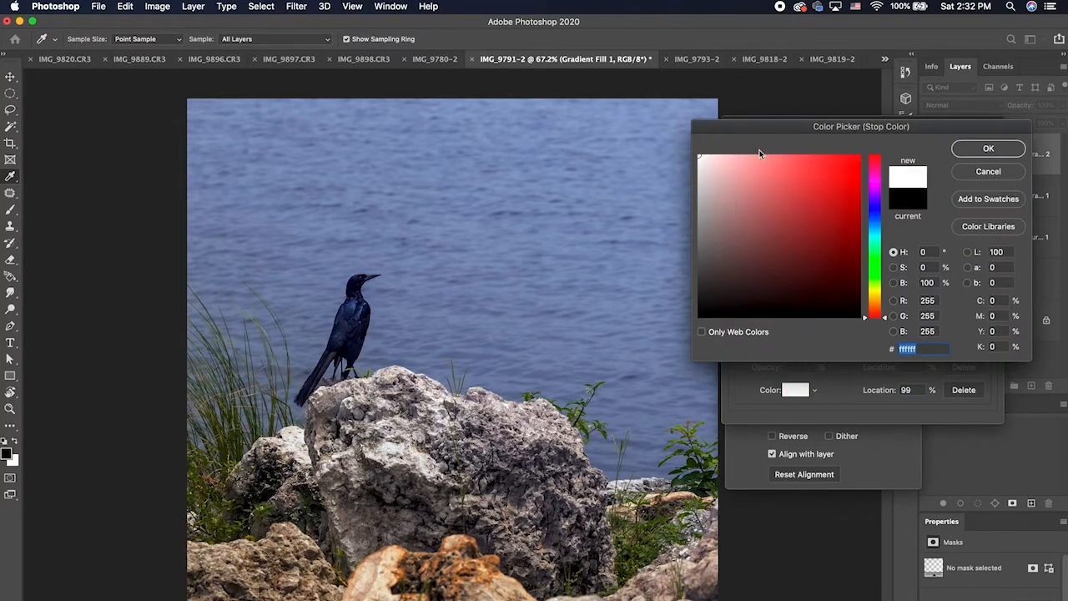
{"action": "left_click", "coordinate": [957, 149]}
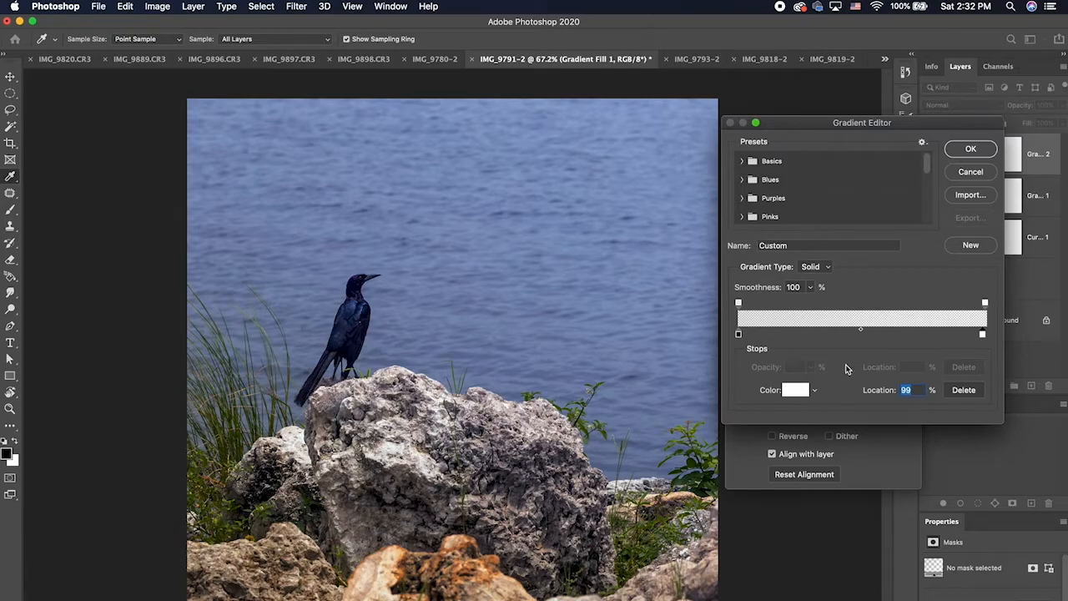
Step: Move the colour midpoint to 82% and set the gradient's end opacity stop to 100%
{"action": "left_click", "coordinate": [863, 326]}
{"action": "key", "text": "super+z"}
{"action": "left_click_drag", "start_coordinate": [861, 329], "coordinate": [939, 333]}
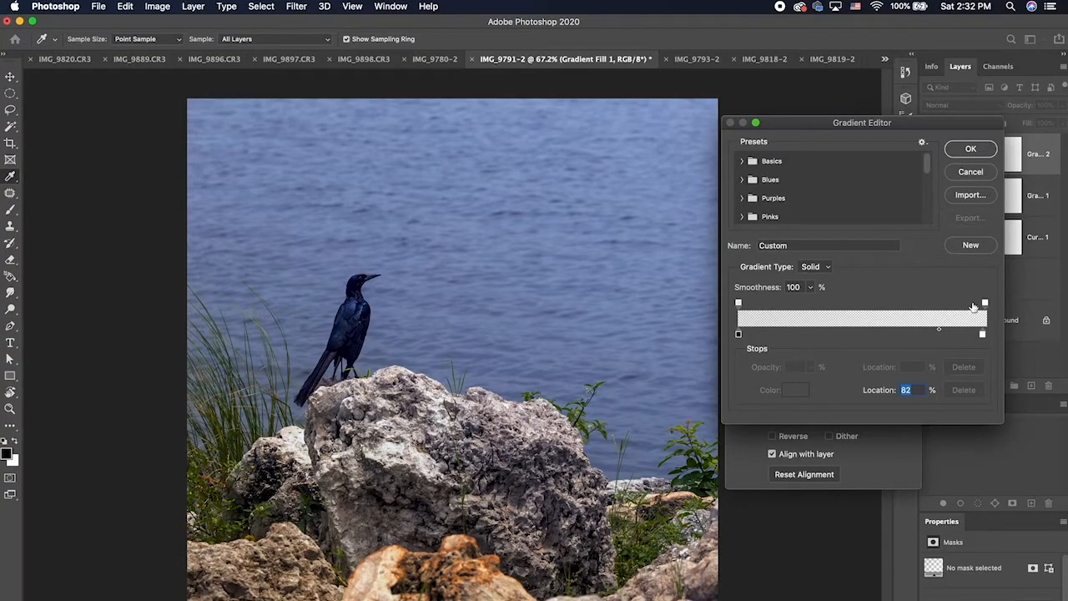
{"action": "left_click", "coordinate": [985, 304]}
{"action": "left_click", "coordinate": [809, 367]}
{"action": "left_click_drag", "start_coordinate": [808, 384], "coordinate": [951, 382]}
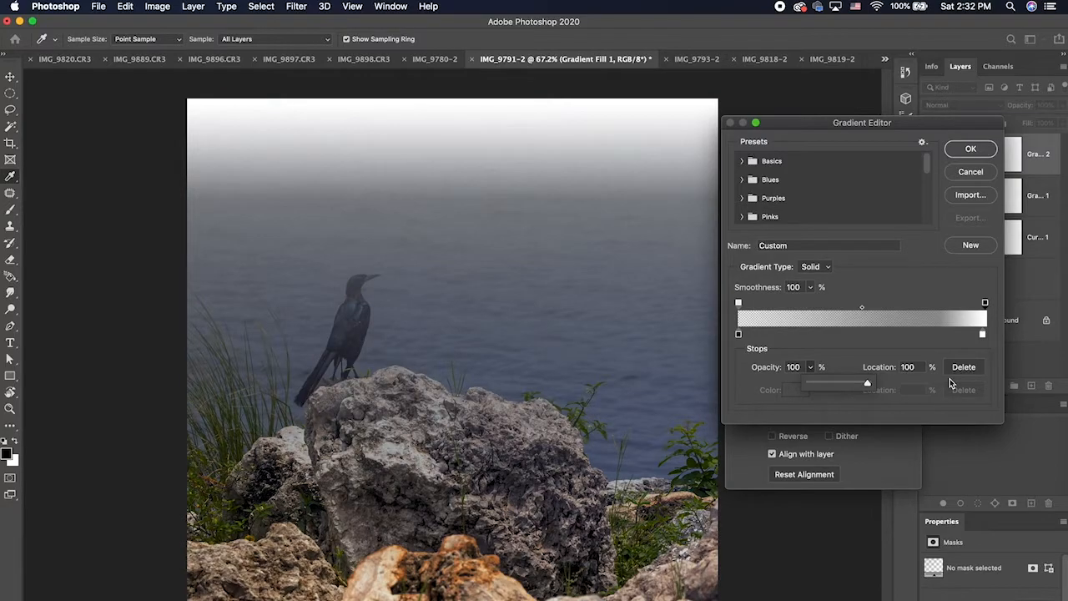
Step: Shift the gradient's colour midpoint to 74% and accept the edited gradient
{"action": "left_click", "coordinate": [984, 335]}
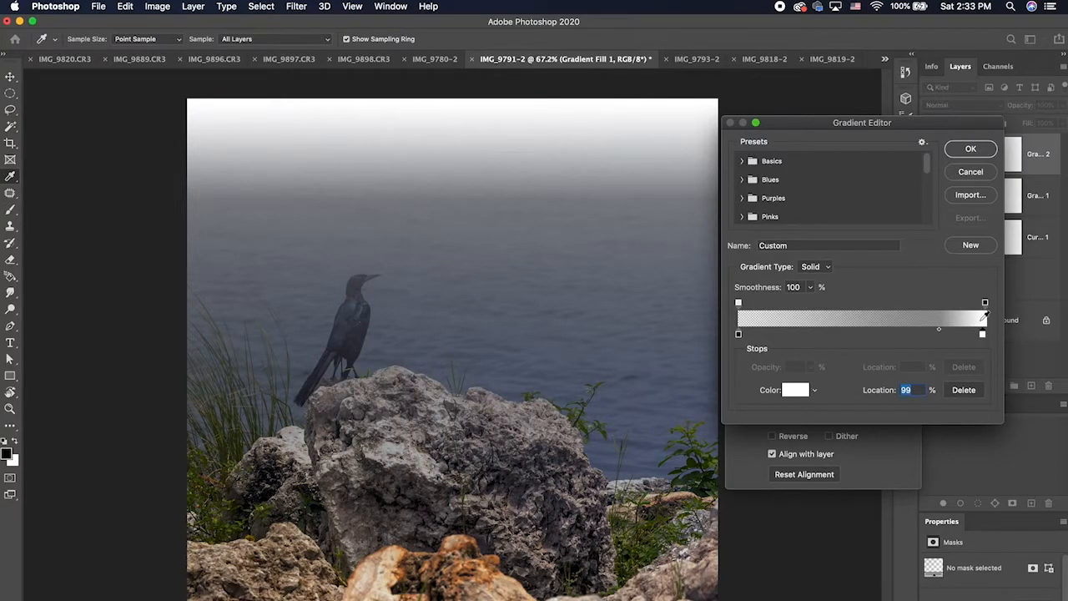
{"action": "left_click_drag", "start_coordinate": [940, 333], "coordinate": [920, 335]}
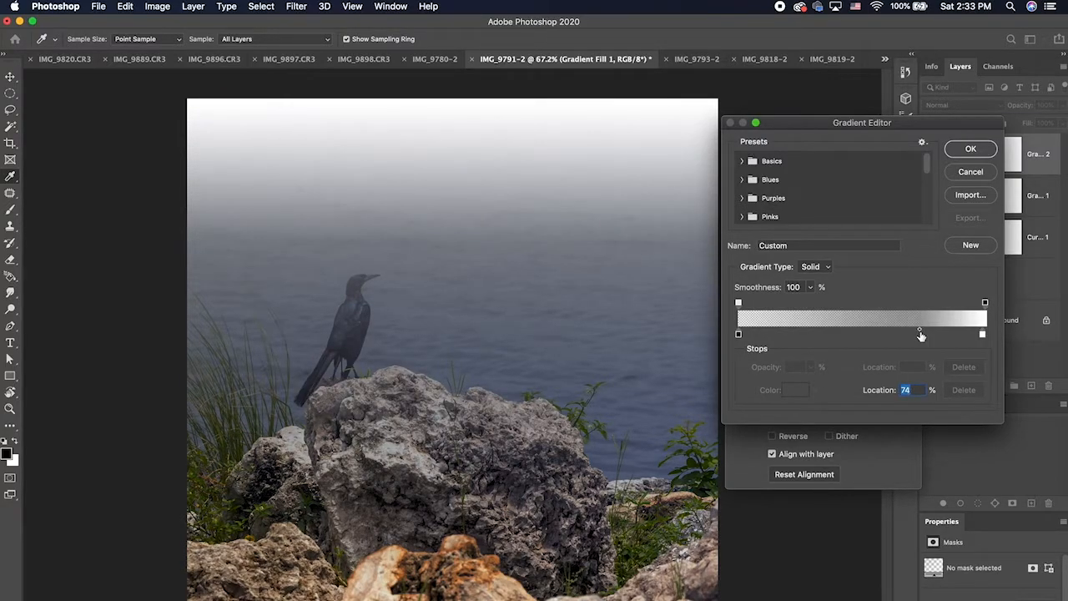
{"action": "left_click", "coordinate": [970, 148]}
Step: Tilt the linear gradient to an angle of about 70° so the white falls toward the photo's upper-right corner
{"action": "left_click_drag", "start_coordinate": [776, 398], "coordinate": [784, 392]}
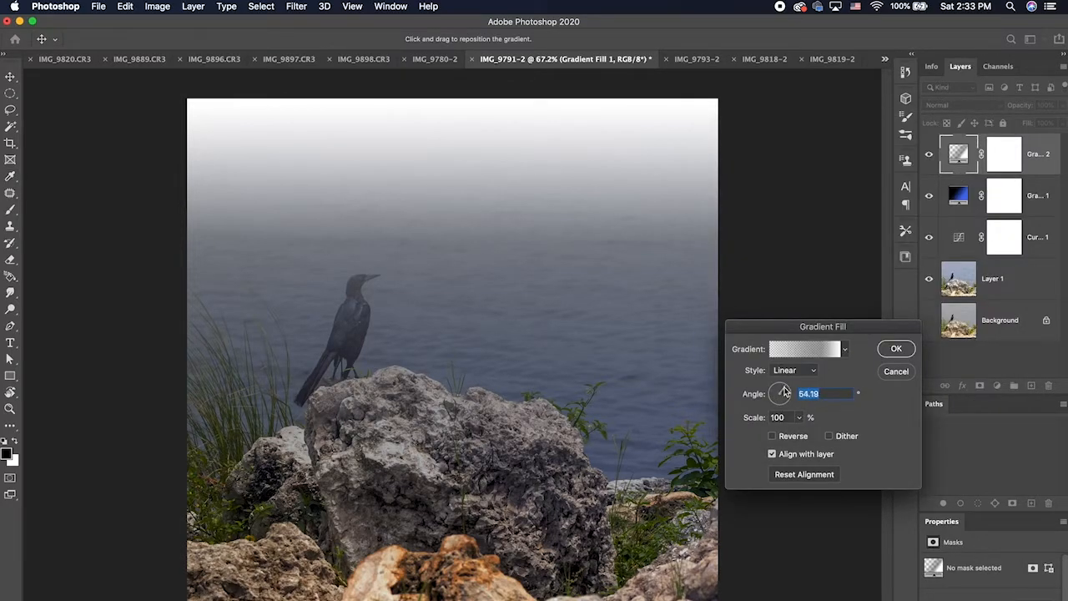
{"action": "left_click_drag", "start_coordinate": [784, 391], "coordinate": [783, 390]}
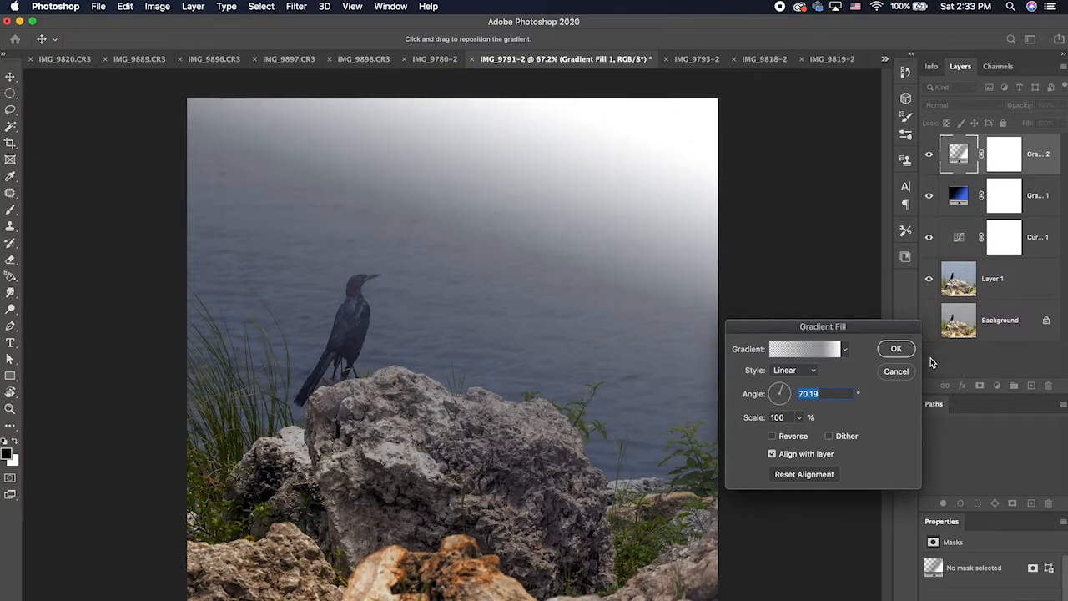
{"action": "left_click", "coordinate": [896, 348]}
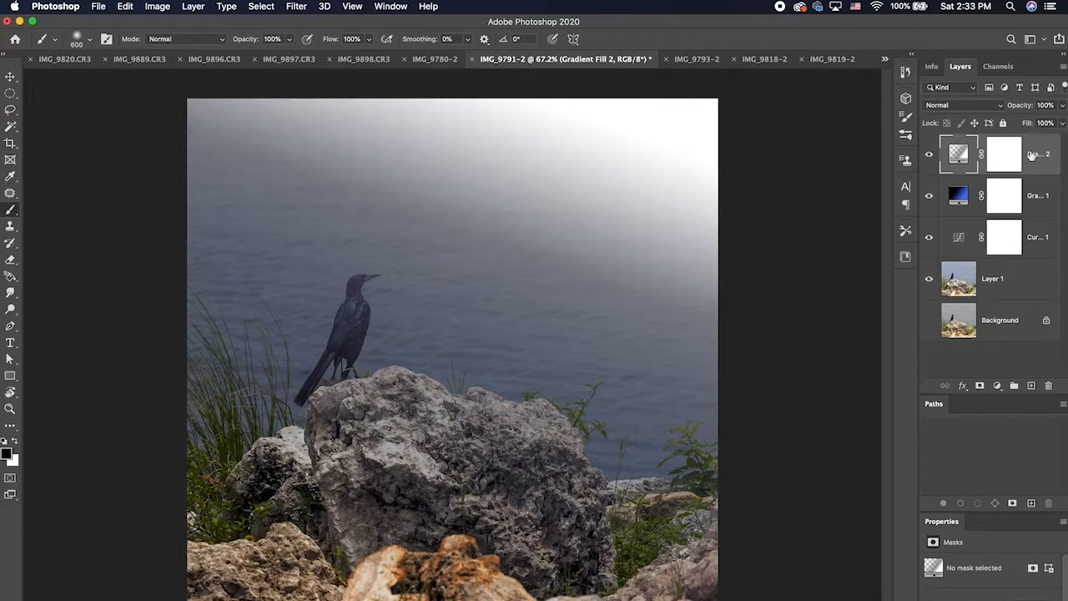
Step: Blend the white Gradient Fill layer in Screen mode and select its layer mask
{"action": "left_click", "coordinate": [1004, 106]}
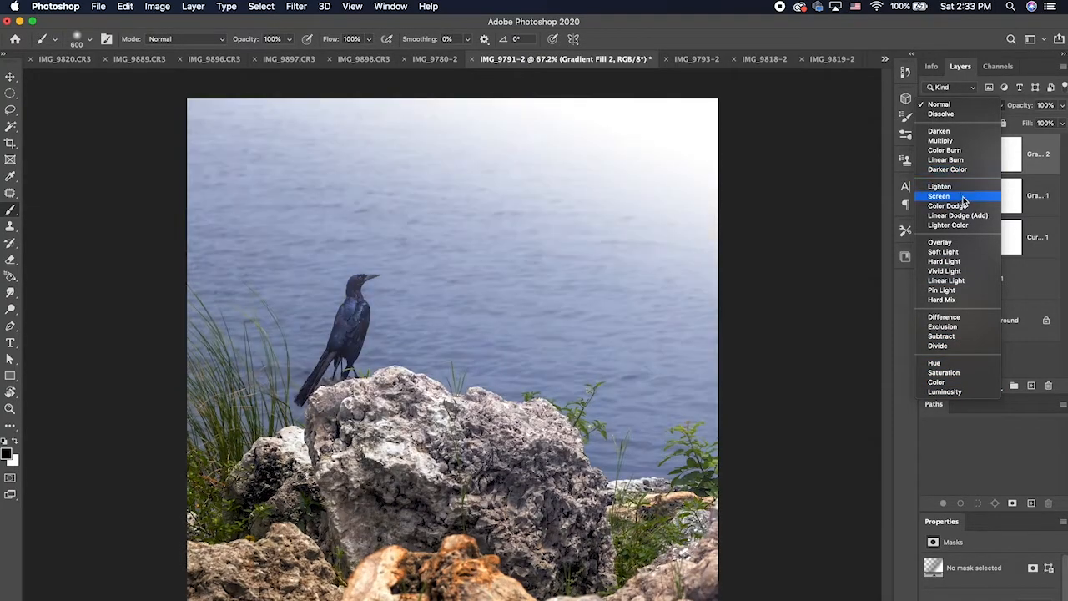
{"action": "left_click", "coordinate": [960, 197]}
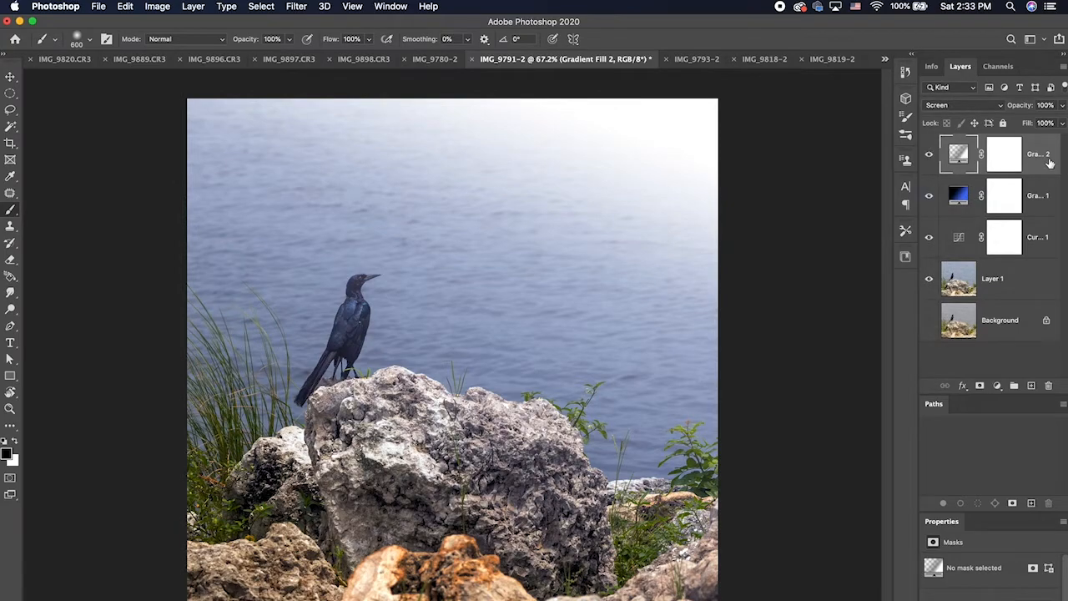
{"action": "left_click", "coordinate": [1005, 157]}
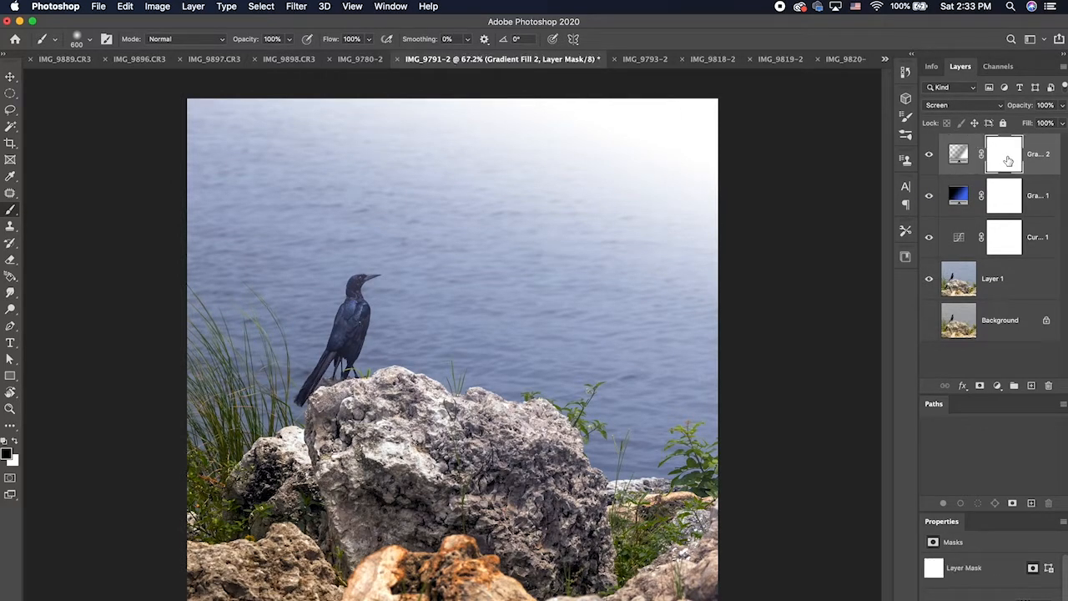
Step: Lower the white Gradient Fill layer's opacity to 53% and select the layer's gradient instead of its mask
{"action": "left_click", "coordinate": [1063, 105]}
{"action": "left_click_drag", "start_coordinate": [1057, 123], "coordinate": [1034, 125]}
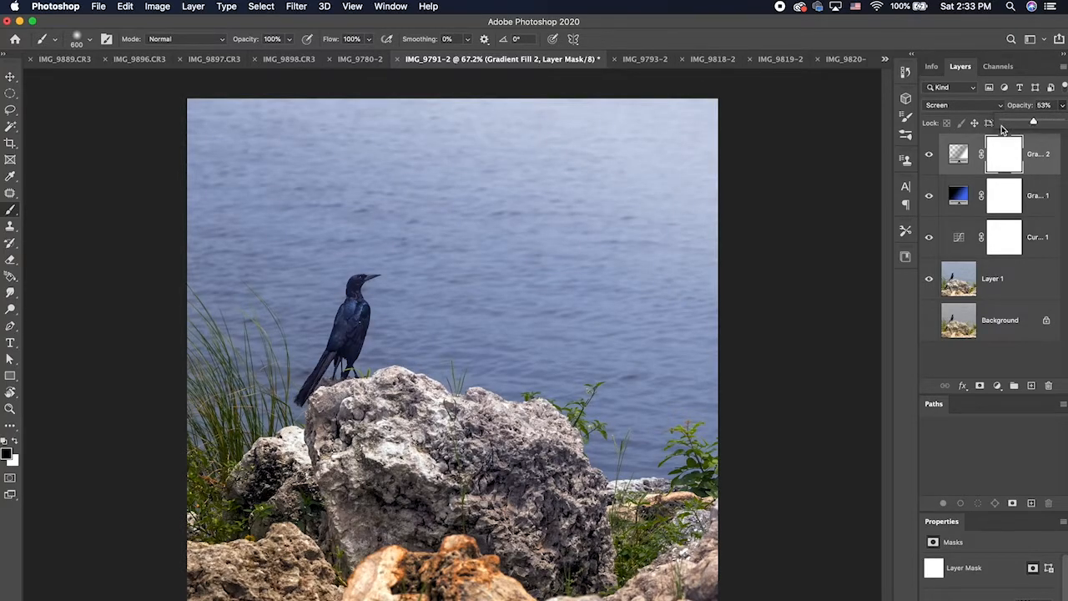
{"action": "left_click_drag", "start_coordinate": [1033, 123], "coordinate": [1036, 124]}
{"action": "left_click", "coordinate": [1043, 161]}
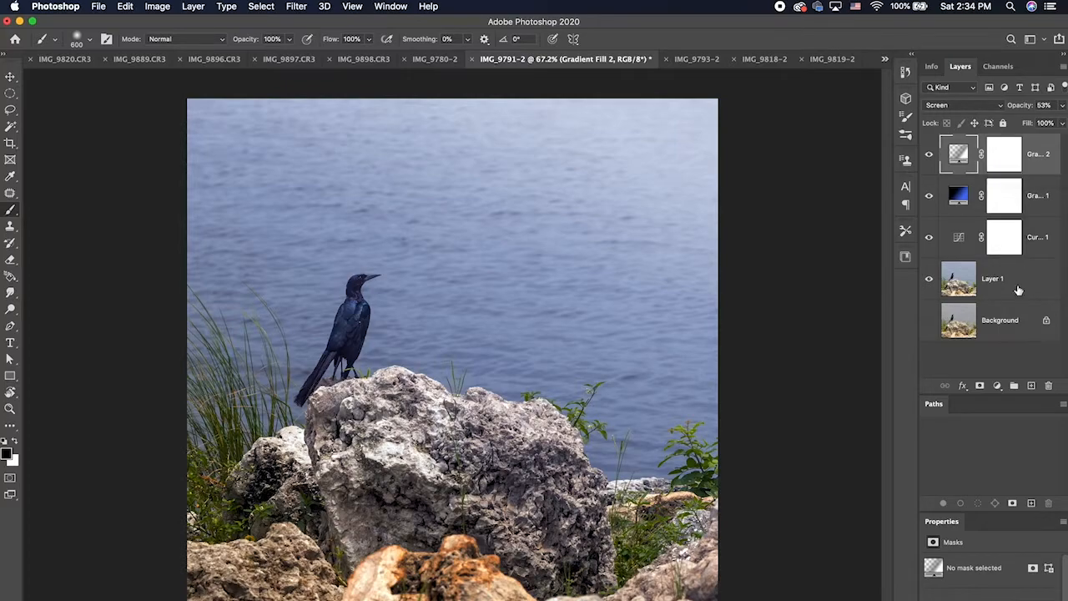
Step: Recolour the end colour stop of the top Gradient Fill layer to pale yellow #fcfcd9 and accept the gradient
{"action": "double_click", "coordinate": [960, 157]}
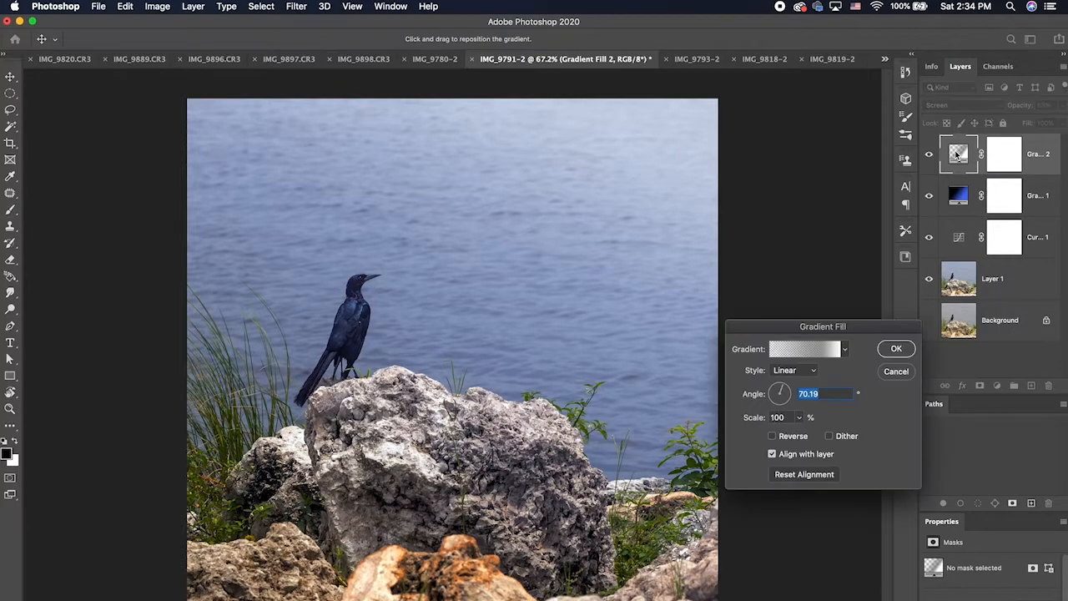
{"action": "left_click", "coordinate": [828, 349]}
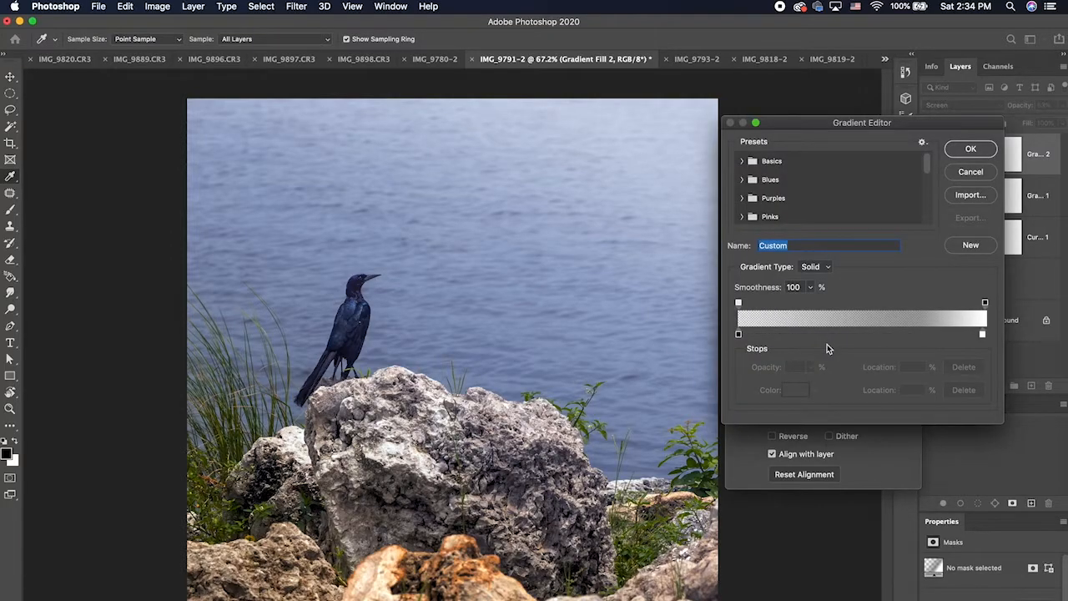
{"action": "left_click", "coordinate": [984, 335]}
{"action": "left_click", "coordinate": [791, 392]}
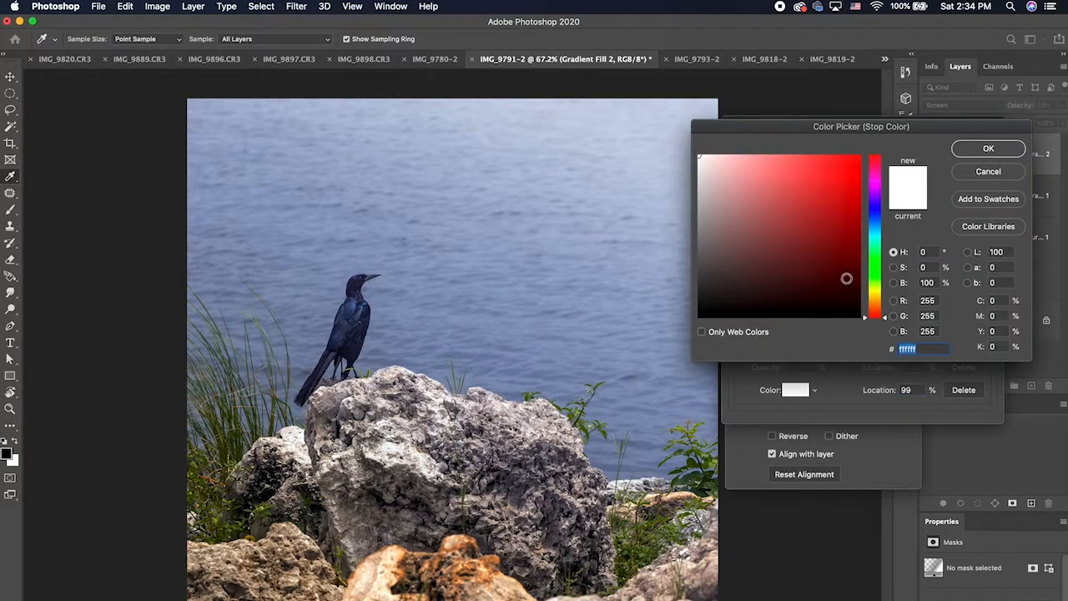
{"action": "left_click_drag", "start_coordinate": [883, 311], "coordinate": [883, 292]}
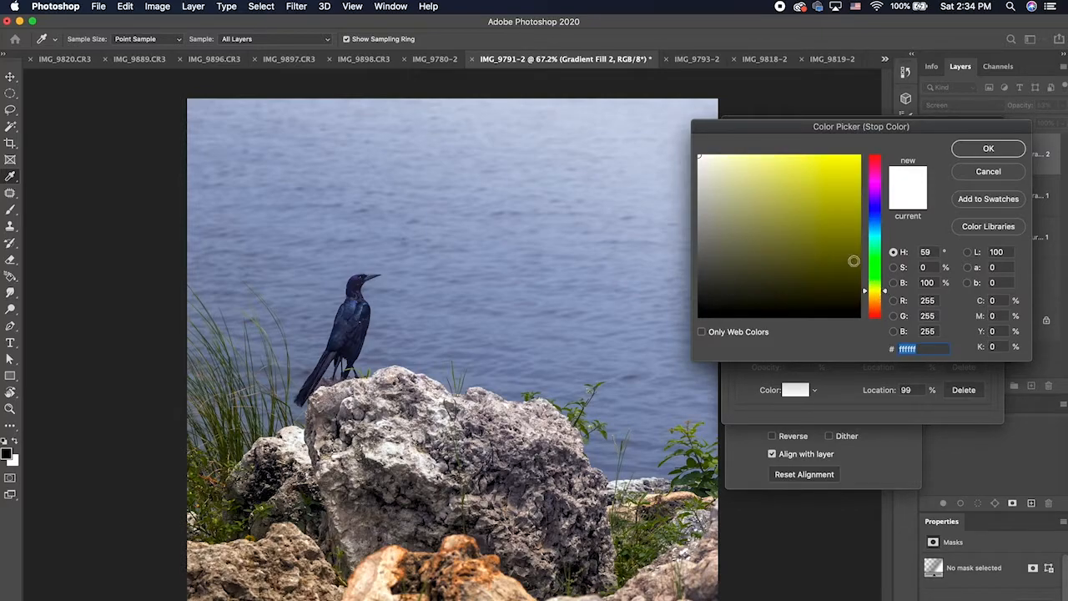
{"action": "left_click", "coordinate": [721, 156]}
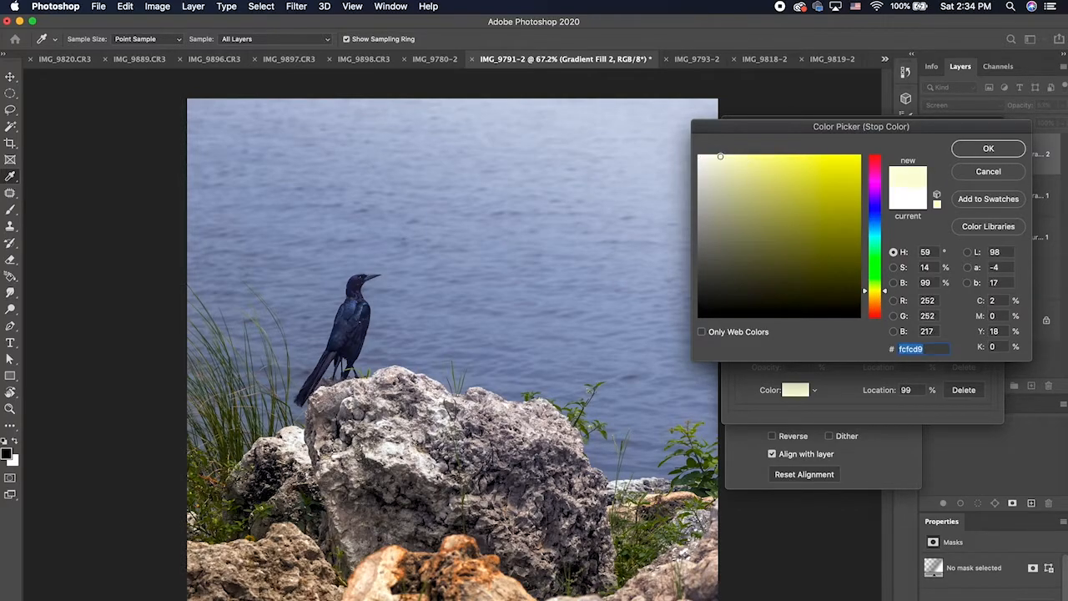
{"action": "left_click", "coordinate": [989, 149]}
{"action": "left_click", "coordinate": [968, 148]}
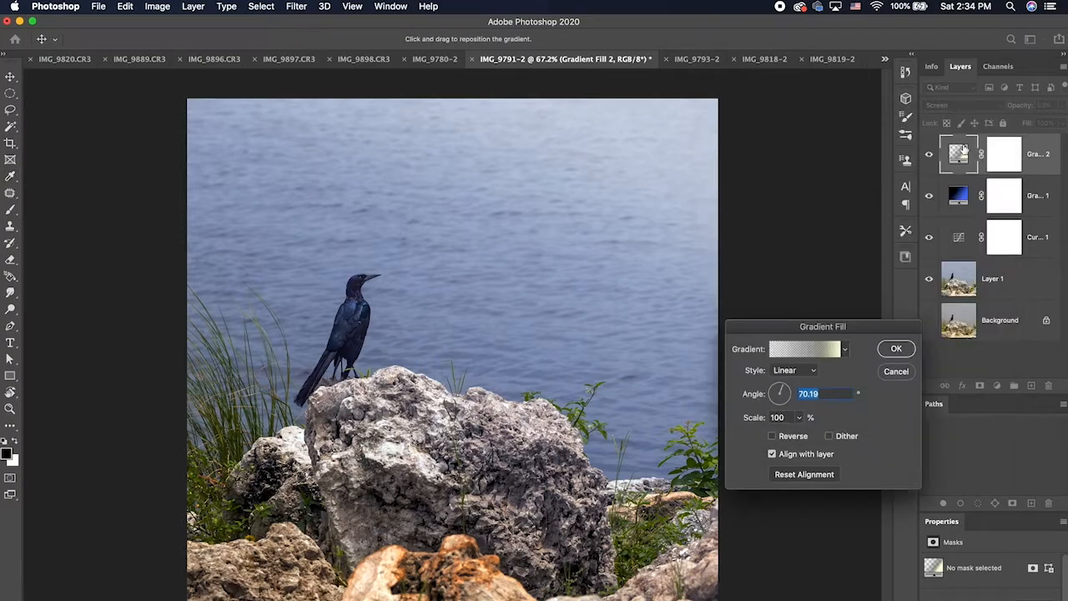
{"action": "left_click", "coordinate": [898, 349]}
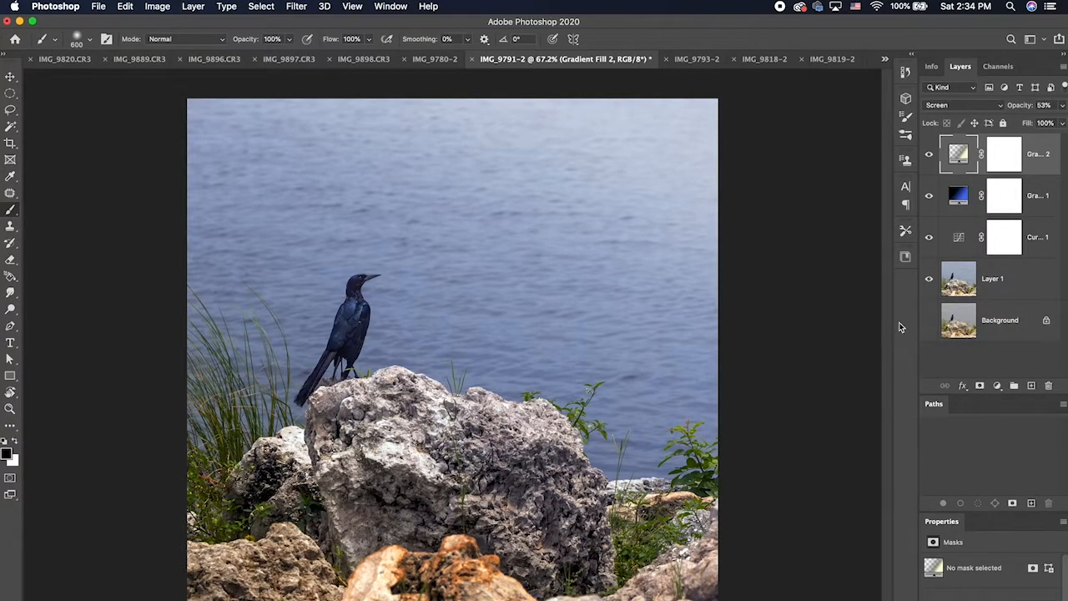
Step: Change the top gradient's end colour stop to pale blue #b5cedf at 100% location and accept the edited gradient
{"action": "double_click", "coordinate": [951, 157]}
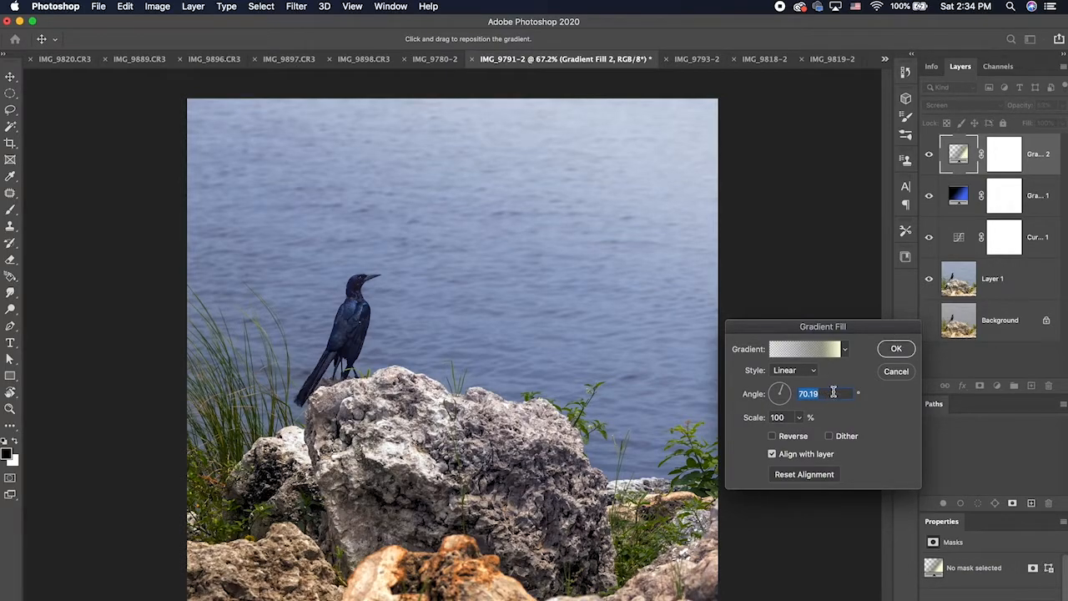
{"action": "left_click", "coordinate": [827, 351]}
{"action": "left_click", "coordinate": [983, 333]}
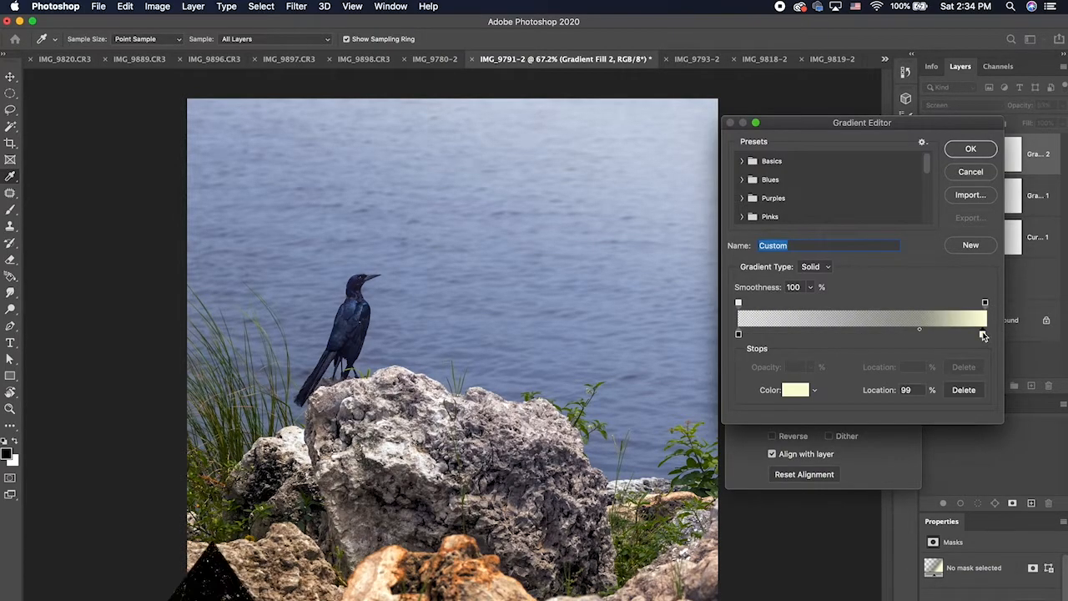
{"action": "left_click", "coordinate": [793, 390]}
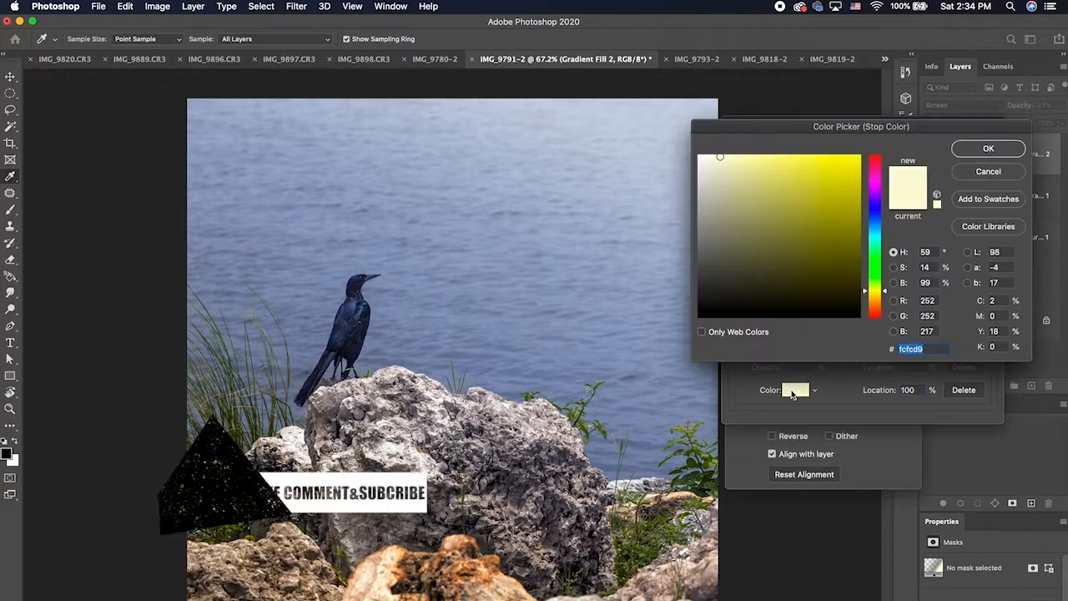
{"action": "left_click", "coordinate": [876, 226]}
{"action": "mouse_move", "coordinate": [764, 171]}
{"action": "left_mouse_down"}
{"action": "mouse_move", "coordinate": [772, 156]}
{"action": "mouse_move", "coordinate": [743, 158]}
{"action": "mouse_move", "coordinate": [750, 168]}
{"action": "left_mouse_up"}
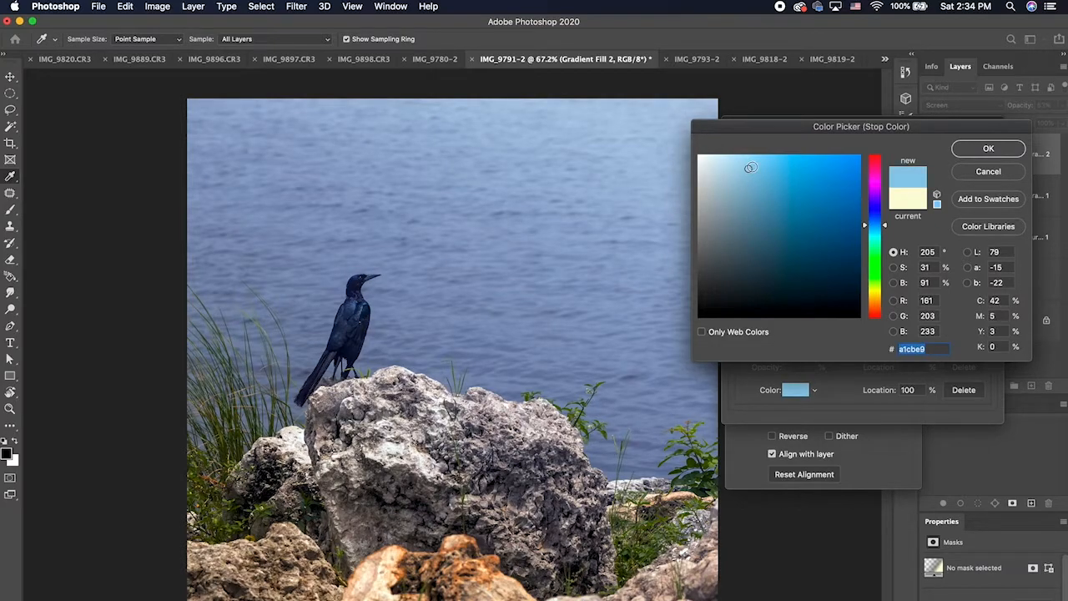
{"action": "left_click", "coordinate": [750, 186]}
{"action": "mouse_move", "coordinate": [750, 186]}
{"action": "left_mouse_down"}
{"action": "mouse_move", "coordinate": [738, 165]}
{"action": "mouse_move", "coordinate": [738, 192]}
{"action": "mouse_move", "coordinate": [728, 174]}
{"action": "left_mouse_up"}
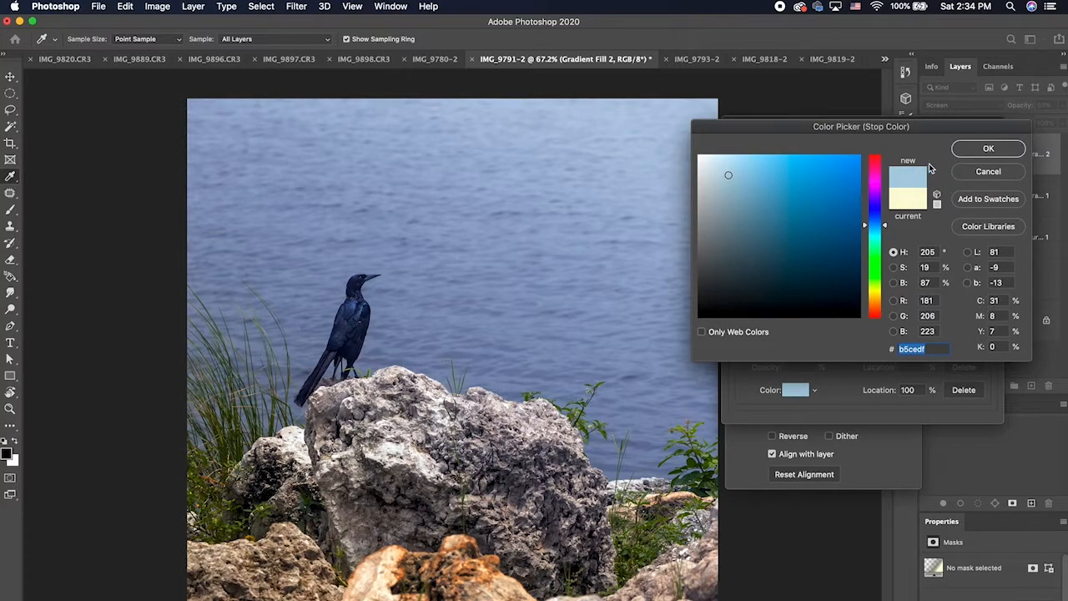
{"action": "left_click", "coordinate": [970, 150]}
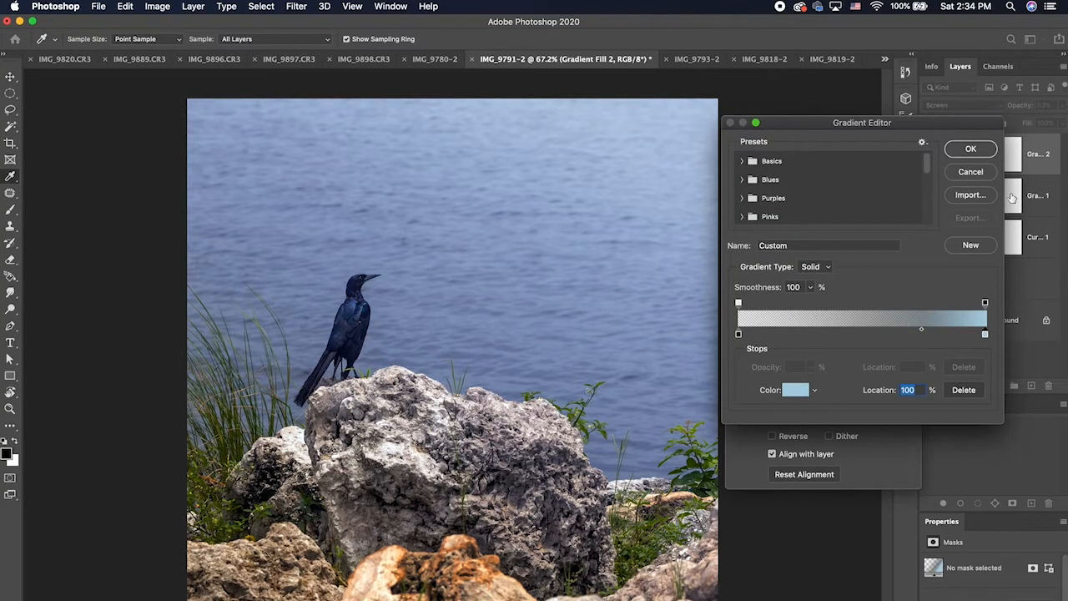
{"action": "left_click", "coordinate": [971, 148]}
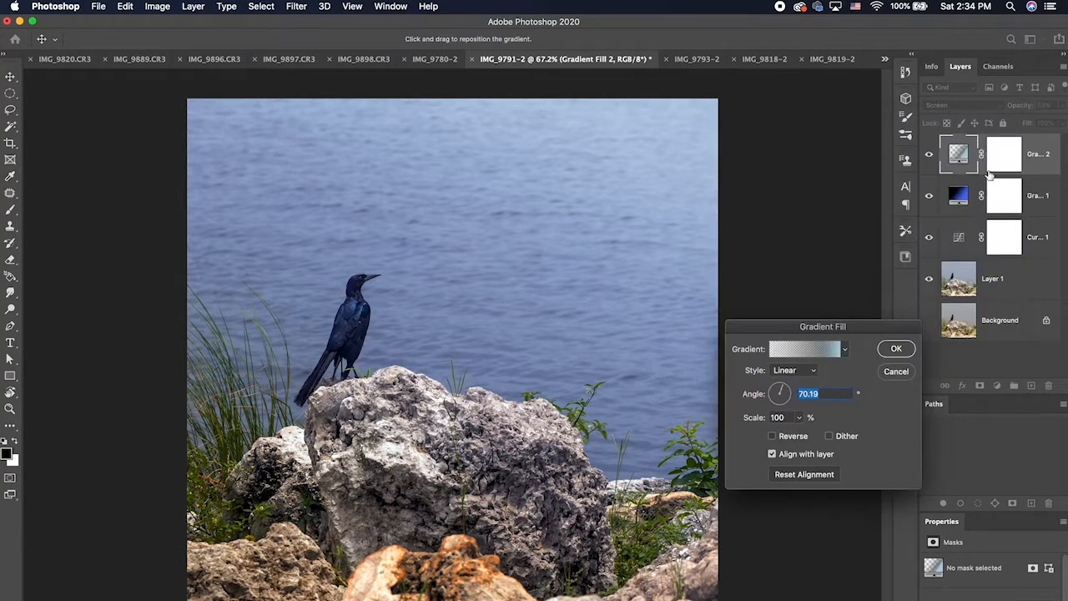
{"action": "left_click", "coordinate": [896, 347]}
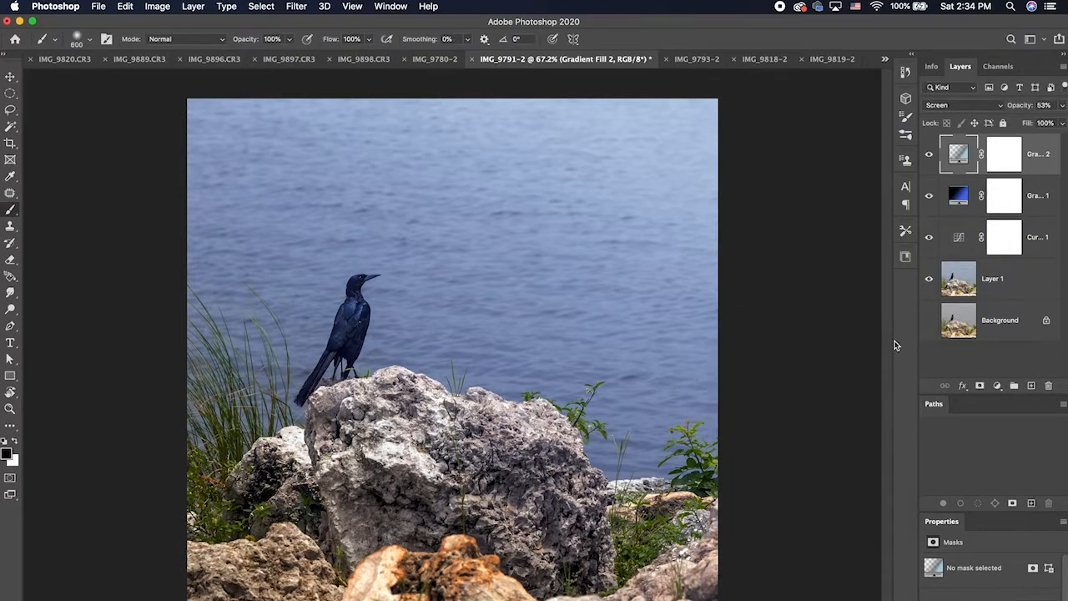
Step: Set the pale blue Gradient Fill layer's opacity to 84%
{"action": "left_click", "coordinate": [1062, 107]}
{"action": "left_click_drag", "start_coordinate": [1045, 122], "coordinate": [1063, 123]}
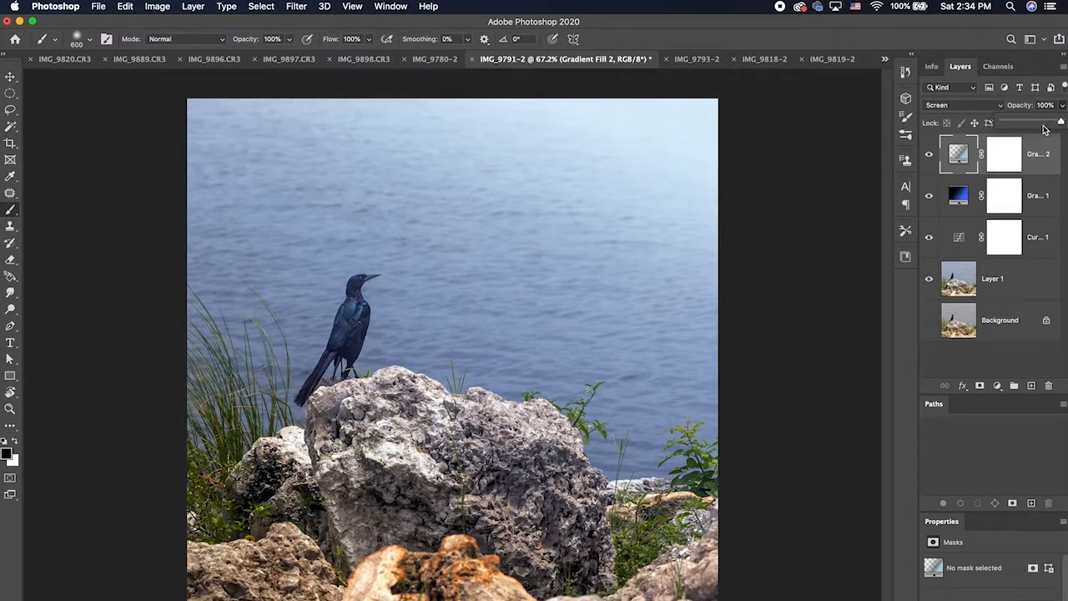
{"action": "left_click_drag", "start_coordinate": [1059, 123], "coordinate": [1051, 123]}
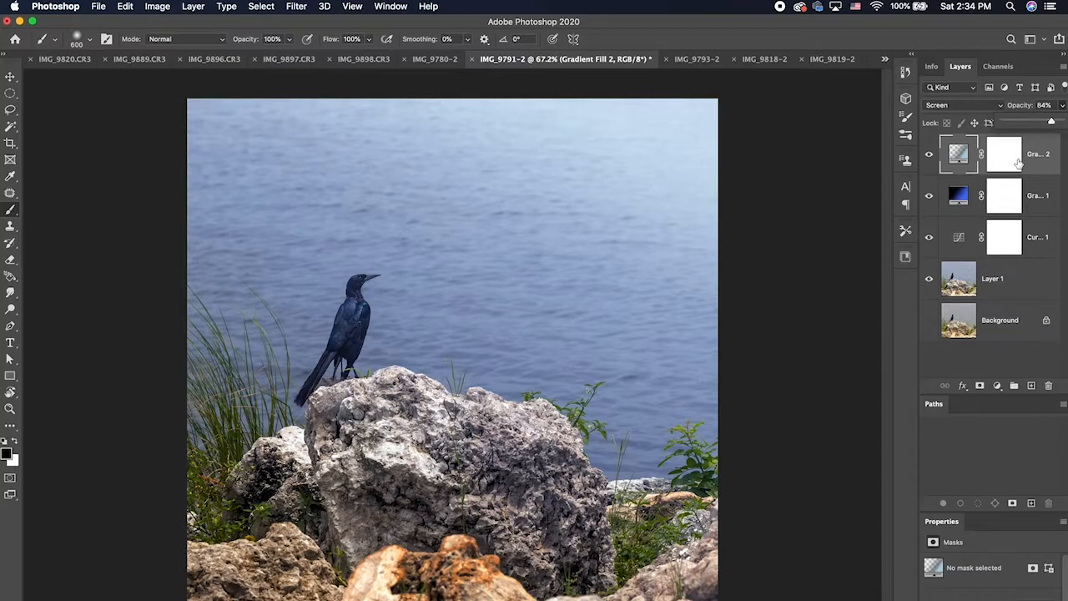
{"action": "left_click", "coordinate": [1032, 386]}
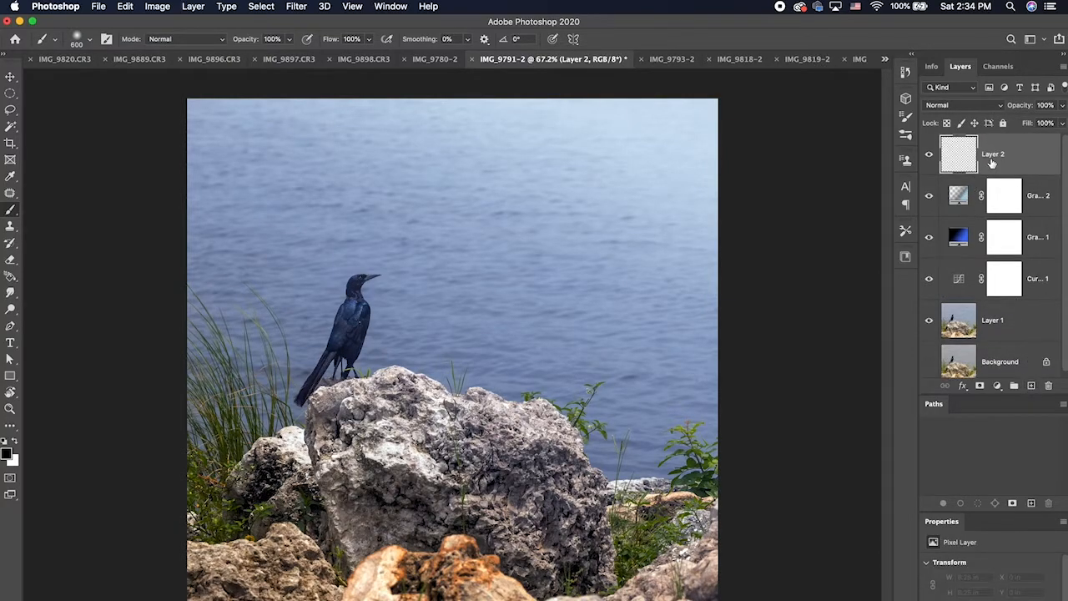
{"action": "left_click", "coordinate": [1010, 323]}
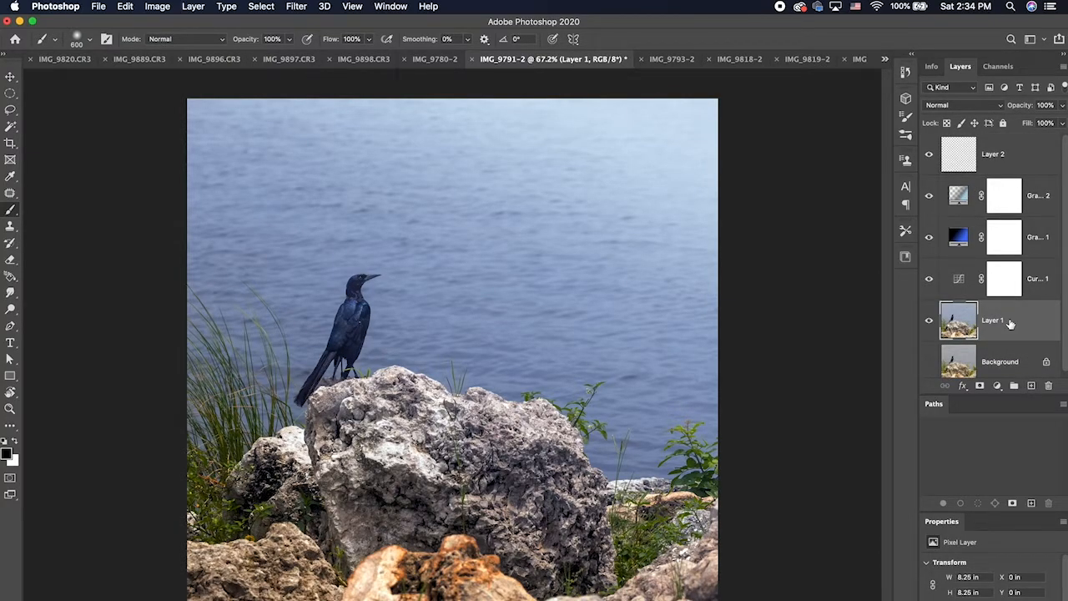
{"action": "key", "text": "super+z"}
Step: Add a Solid Color fill layer in black #000000 above the gradient layers
{"action": "left_click", "coordinate": [997, 386]}
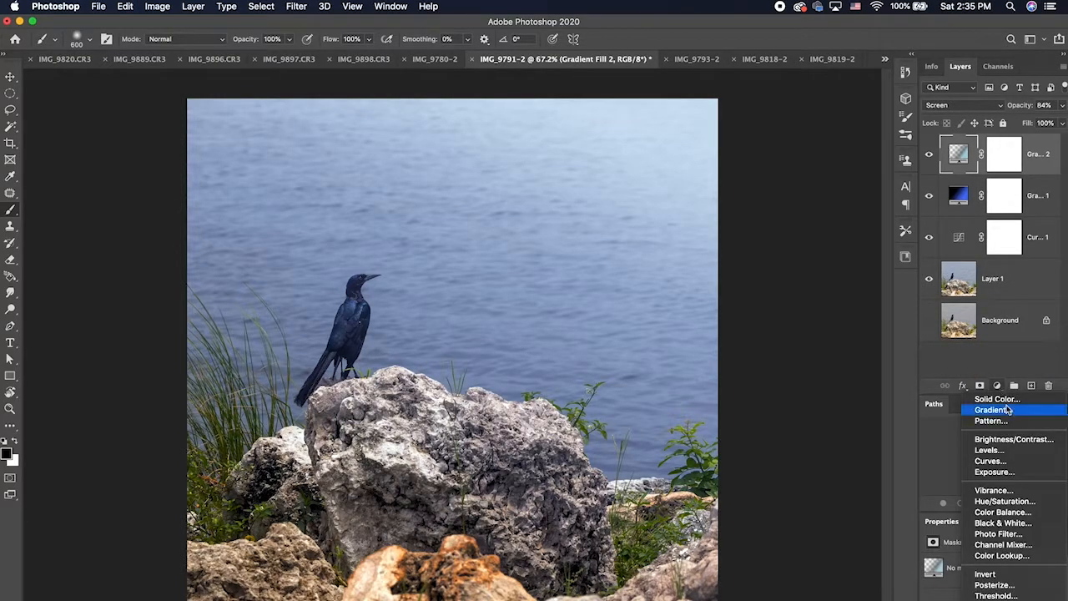
{"action": "left_click", "coordinate": [1007, 402]}
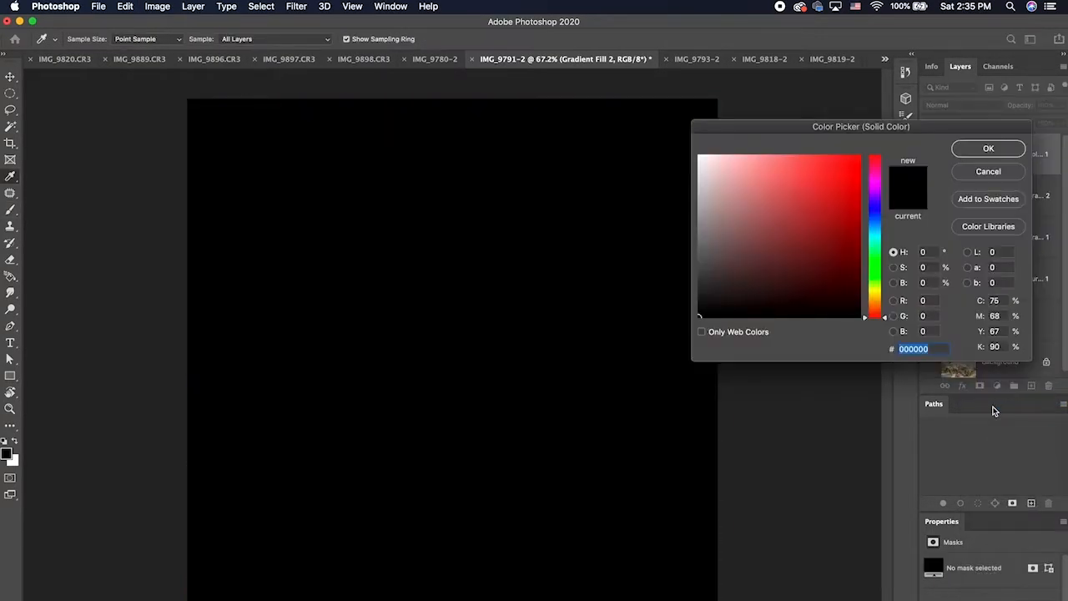
{"action": "left_click", "coordinate": [985, 148]}
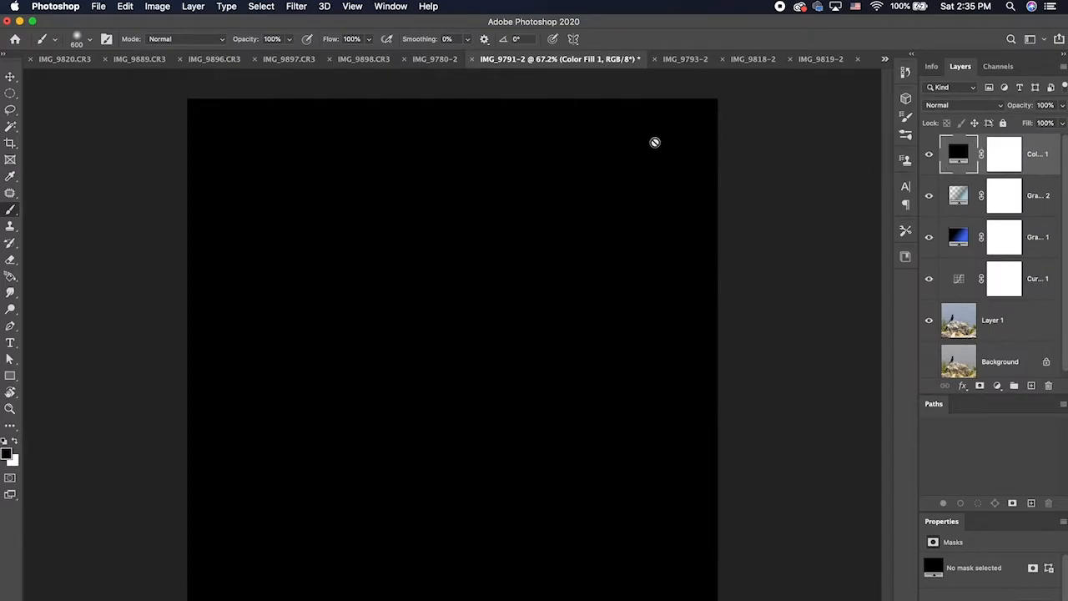
Step: Convert the black fill layer to a smart object and apply a 105mm Prime Lens Flare at 113% brightness in its upper-right corner
{"action": "left_click", "coordinate": [1011, 40]}
{"action": "type", "text": "lens"}
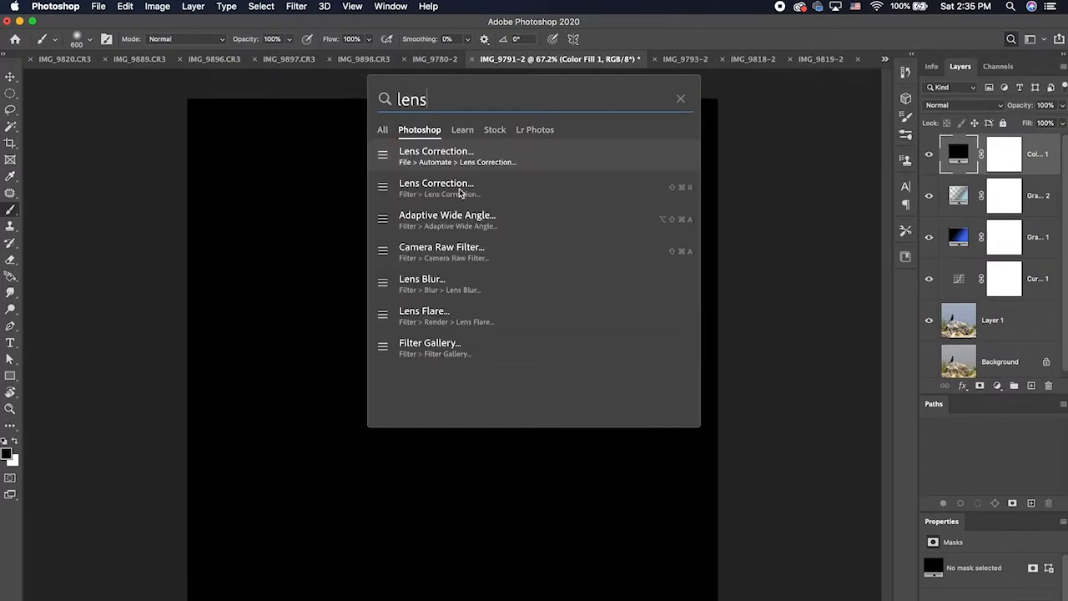
{"action": "left_click", "coordinate": [448, 326]}
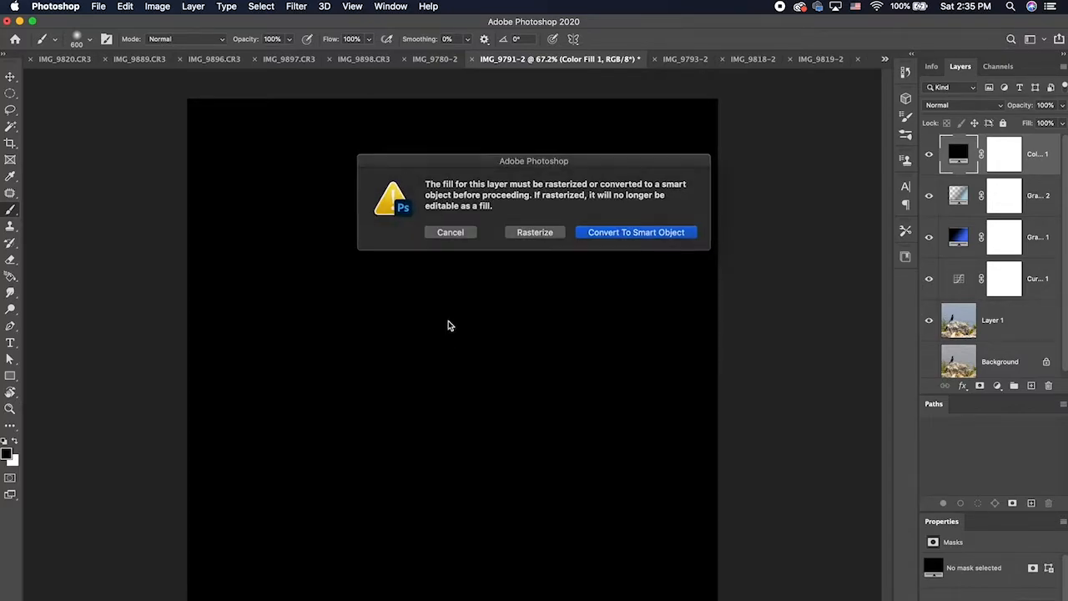
{"action": "left_click", "coordinate": [604, 234]}
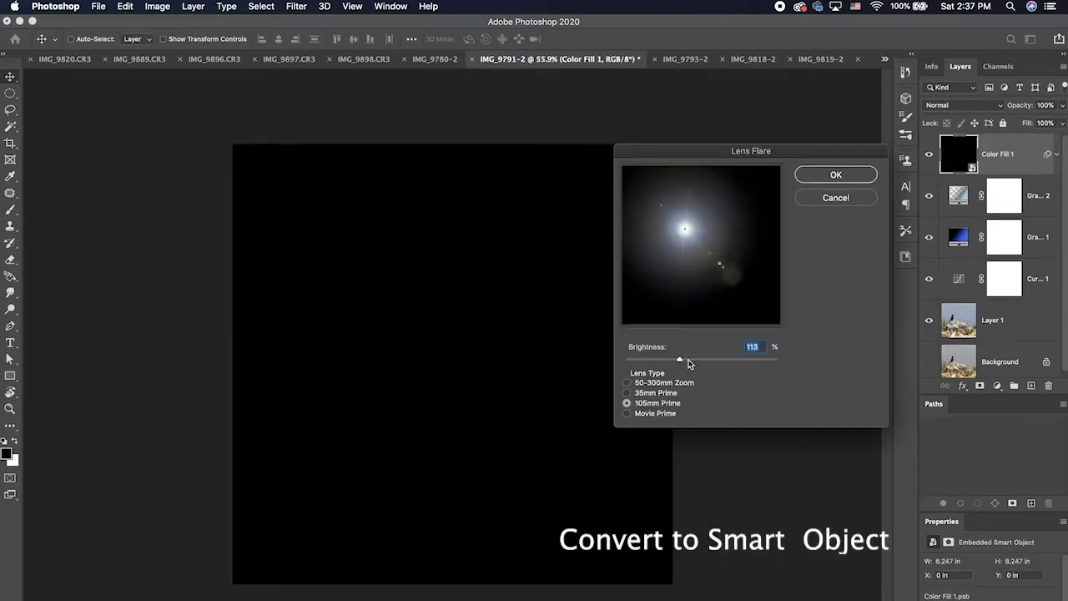
{"action": "left_click_drag", "start_coordinate": [684, 228], "coordinate": [775, 175]}
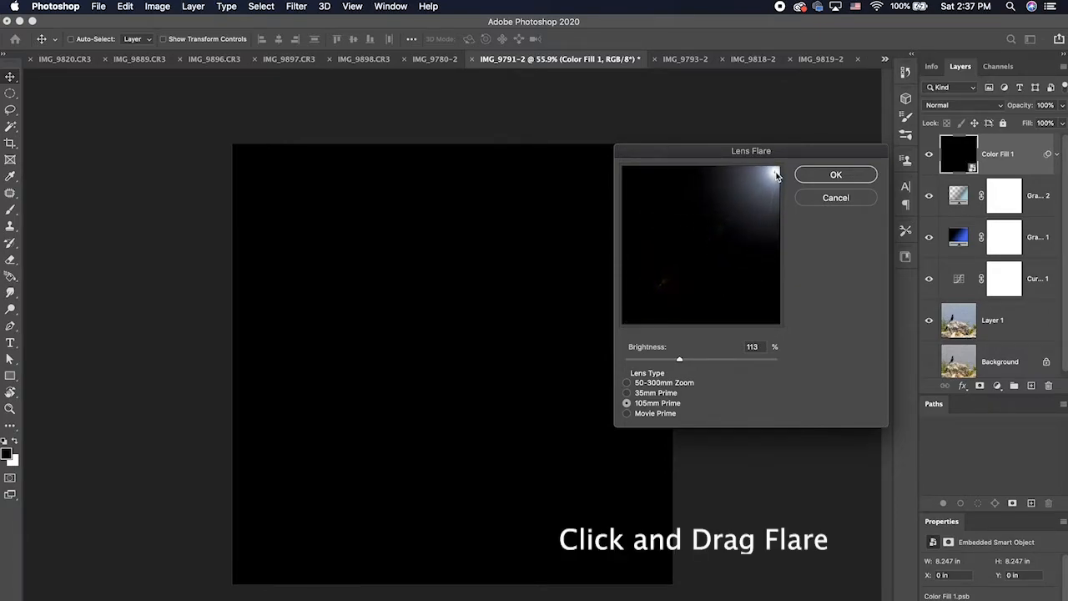
{"action": "left_click", "coordinate": [837, 178]}
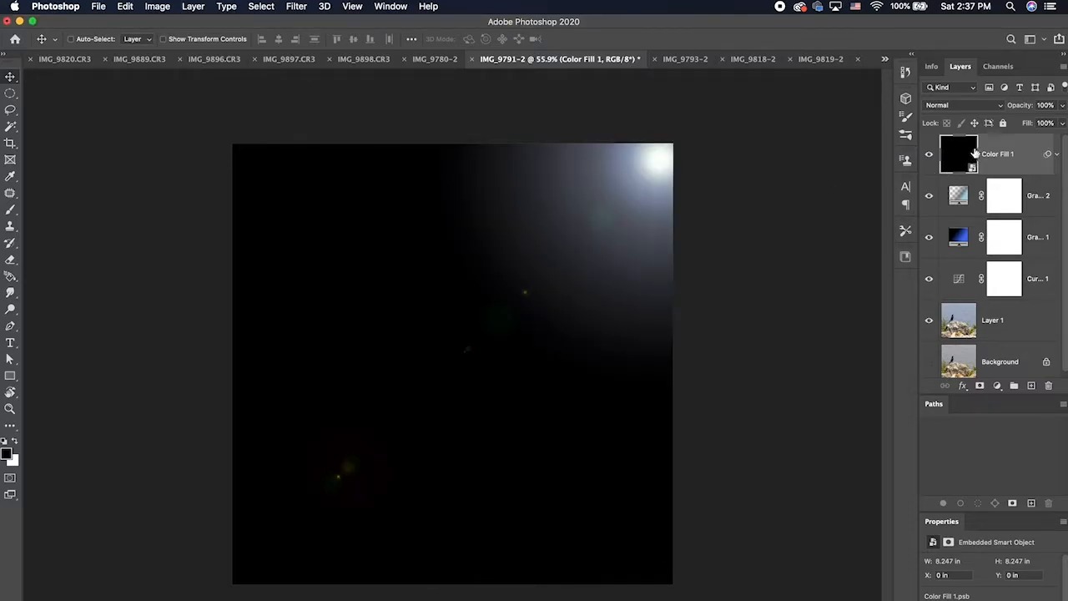
Step: Compare the lens flare layer in Screen and Normal blend modes, leaving it in Normal
{"action": "left_click", "coordinate": [989, 105]}
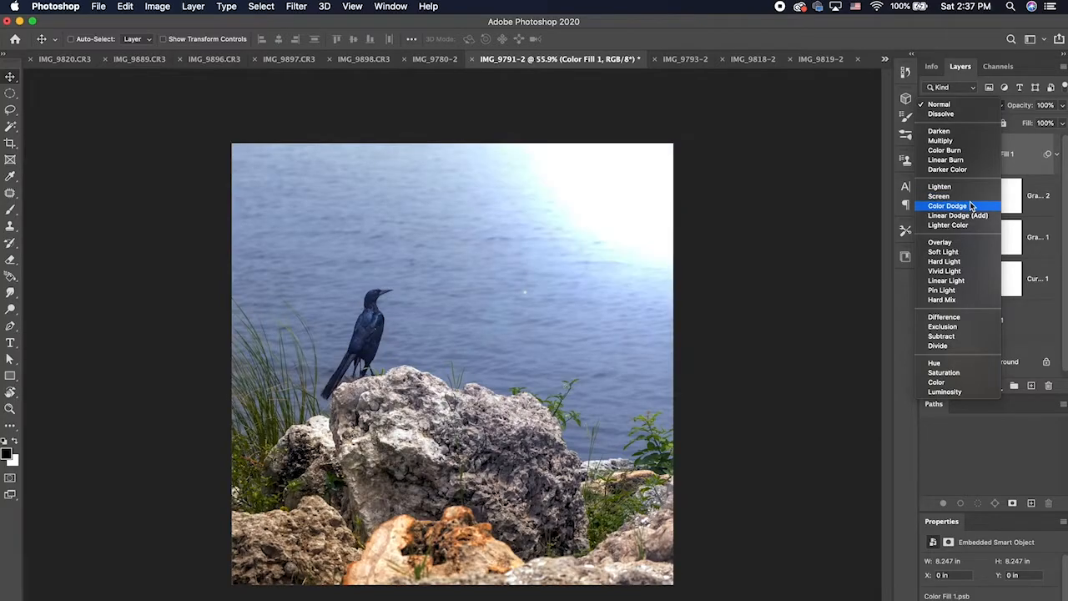
{"action": "left_click", "coordinate": [971, 197]}
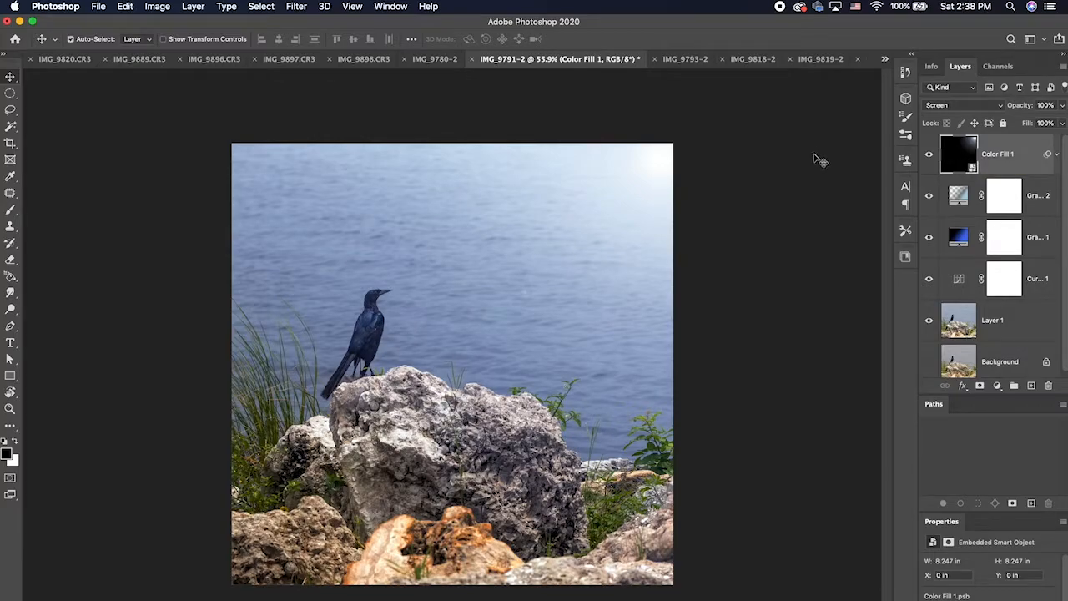
{"action": "key", "text": "shift+alt+n"}
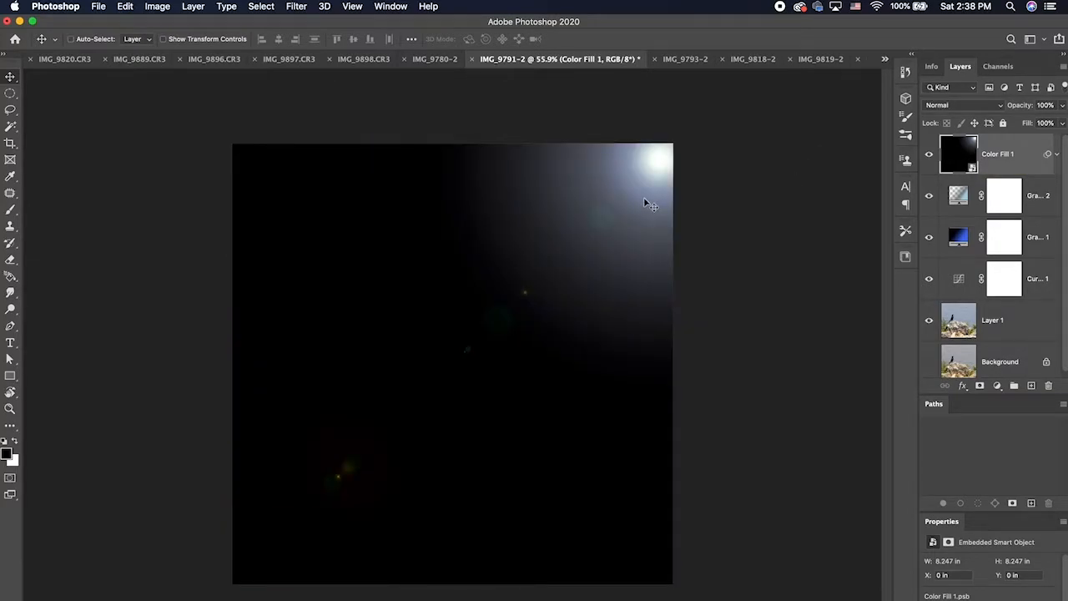
{"action": "left_click", "coordinate": [996, 106]}
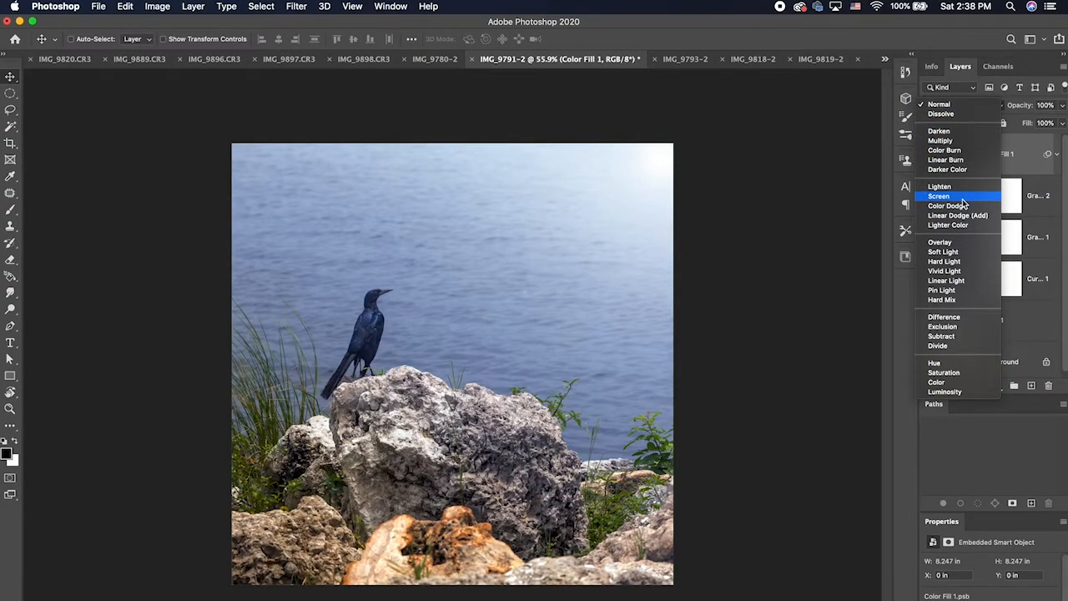
{"action": "left_click", "coordinate": [963, 197]}
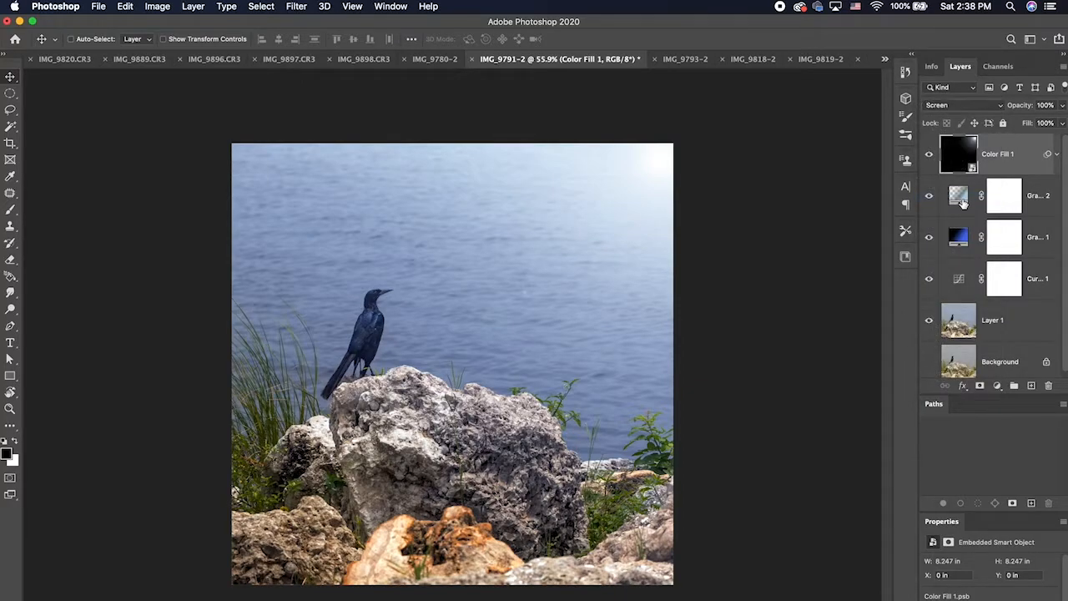
{"action": "key", "text": "super+z"}
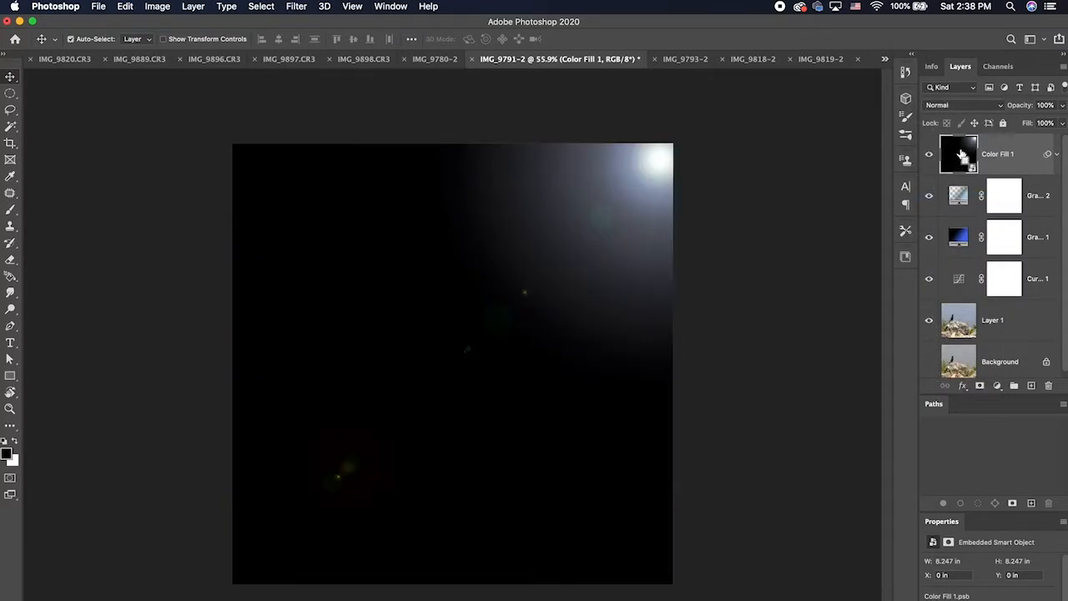
Step: Undo the lens flare and reapply it as 105mm Prime at 151% brightness, centred slightly inward from the upper-right corner
{"action": "key", "text": "super+z"}
{"action": "left_click", "coordinate": [1009, 40]}
{"action": "left_click", "coordinate": [450, 311]}
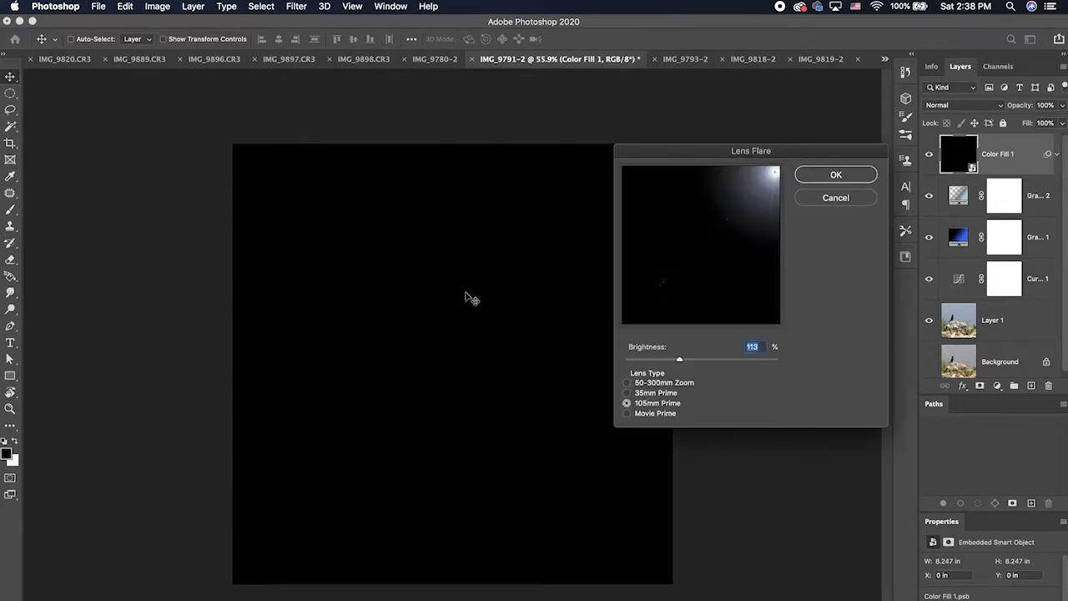
{"action": "left_click_drag", "start_coordinate": [770, 177], "coordinate": [765, 188]}
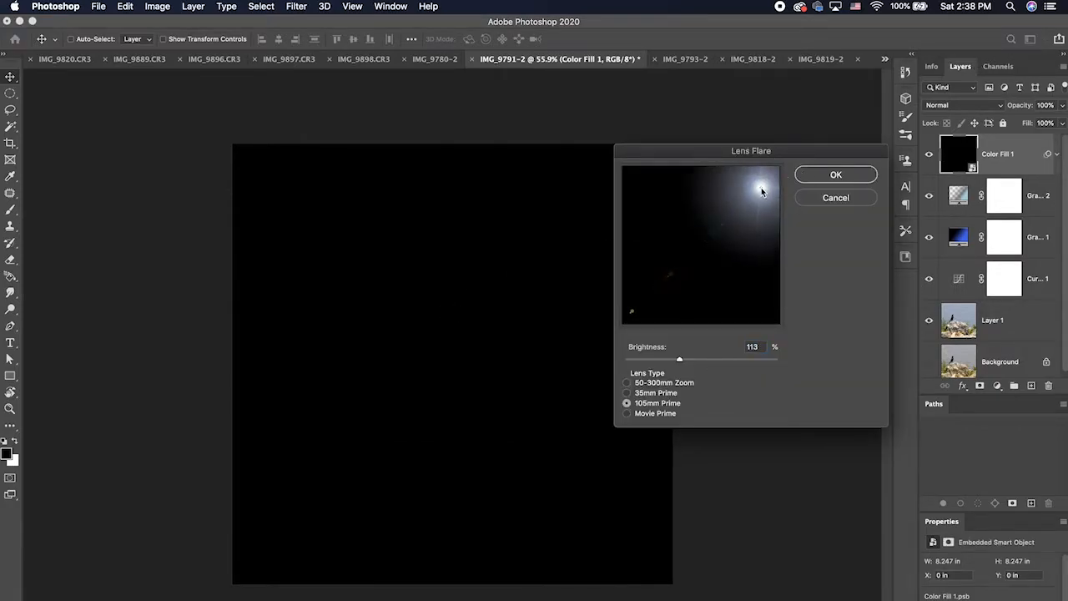
{"action": "left_click", "coordinate": [700, 360]}
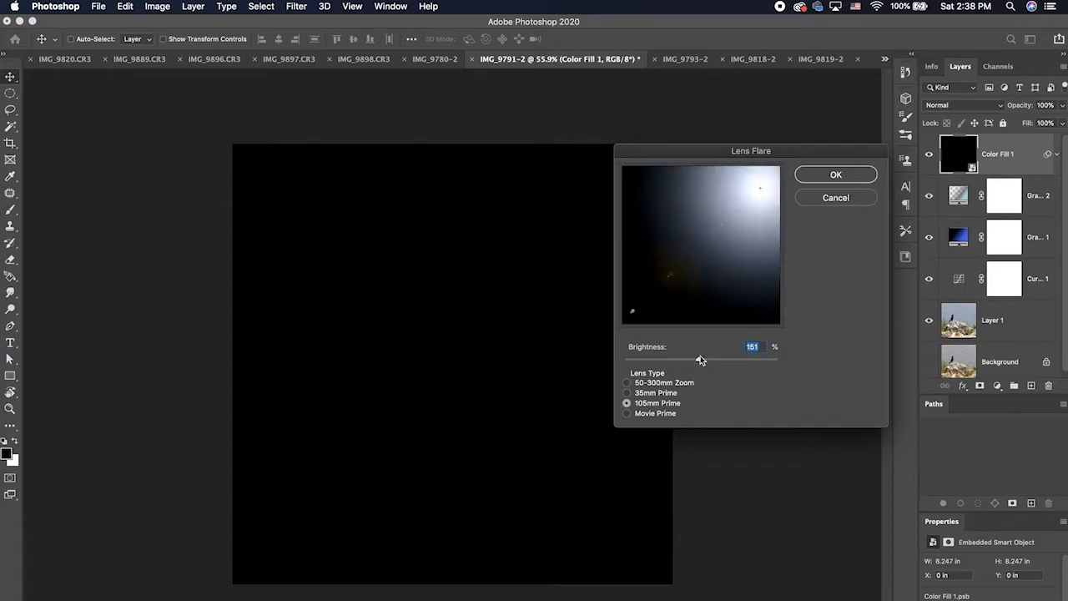
{"action": "left_click", "coordinate": [822, 174]}
{"action": "left_click", "coordinate": [986, 106]}
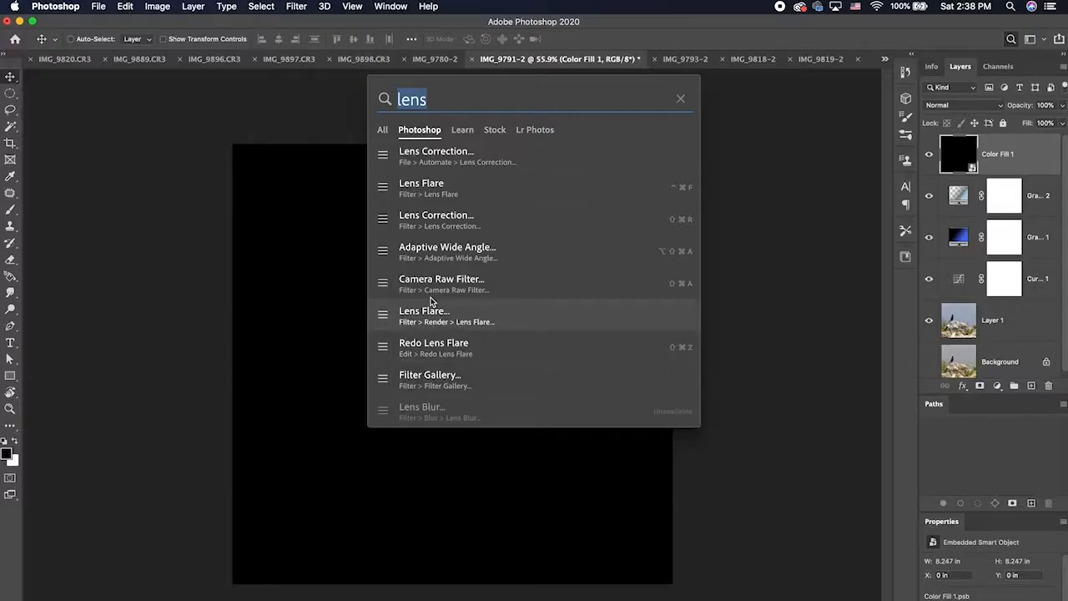
Step: Compare the lens types in the Lens Flare filter and apply a 50-300mm Zoom flare at 151% brightness to the black layer
{"action": "left_click", "coordinate": [429, 313]}
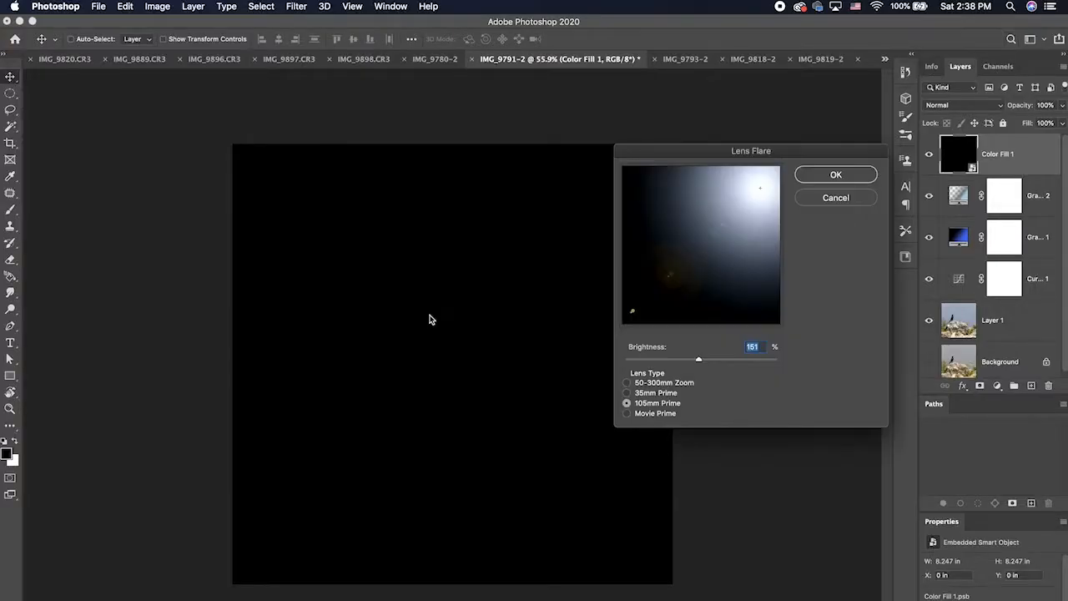
{"action": "left_click", "coordinate": [627, 383]}
{"action": "left_click", "coordinate": [628, 393]}
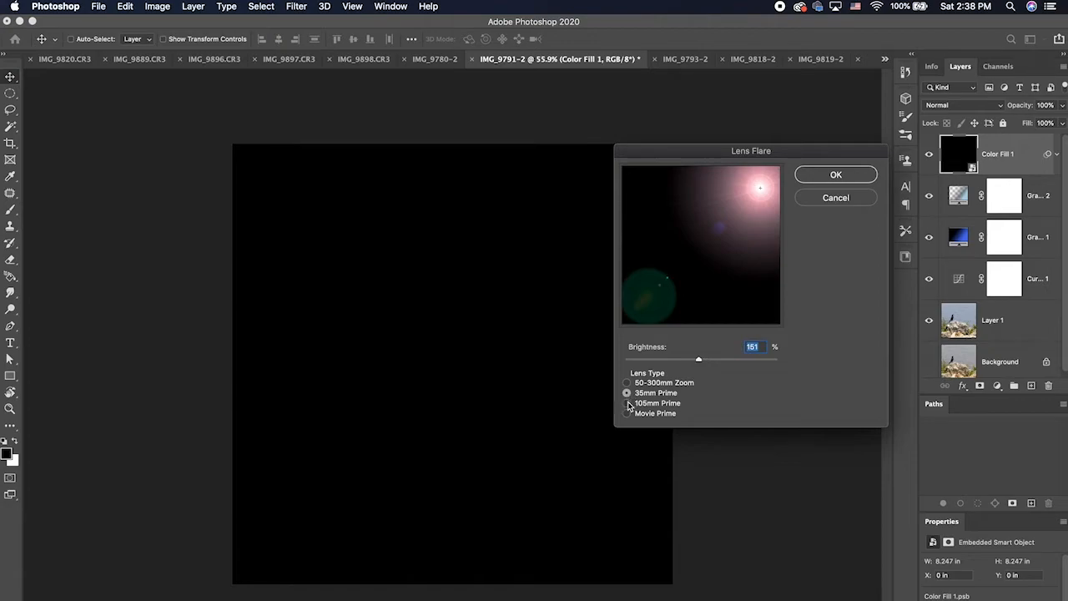
{"action": "left_click", "coordinate": [629, 404]}
{"action": "left_click", "coordinate": [627, 414]}
{"action": "left_click", "coordinate": [628, 383]}
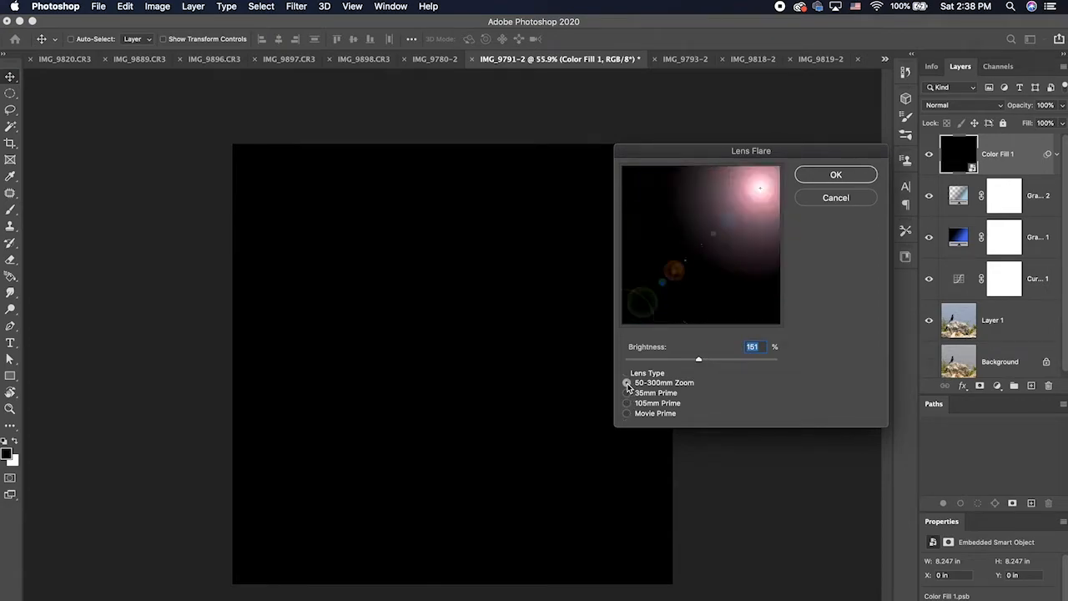
{"action": "left_click", "coordinate": [628, 393]}
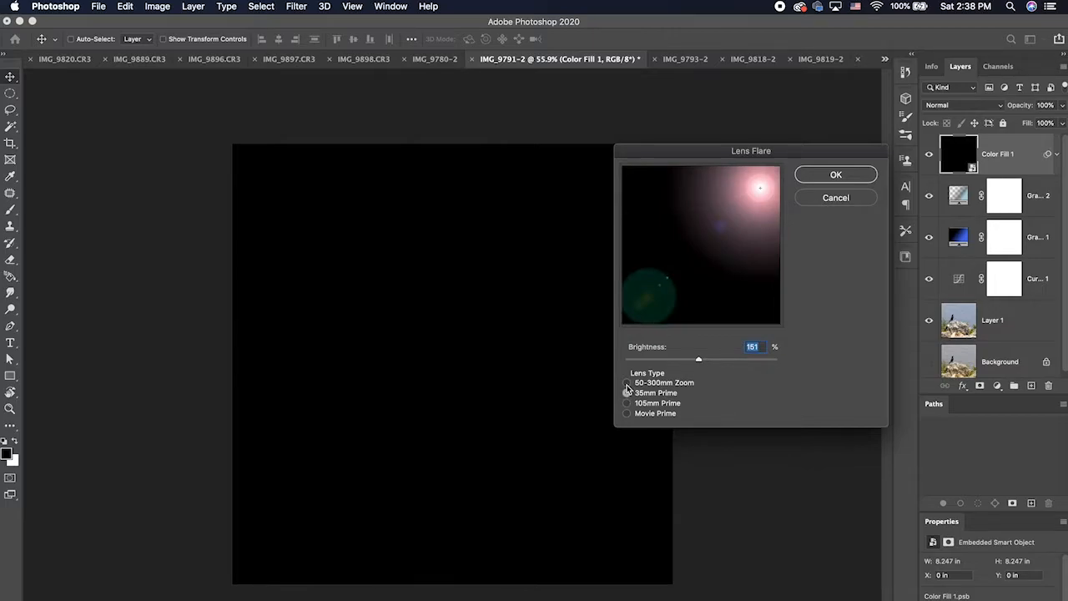
{"action": "left_click", "coordinate": [627, 383]}
{"action": "left_click", "coordinate": [836, 177]}
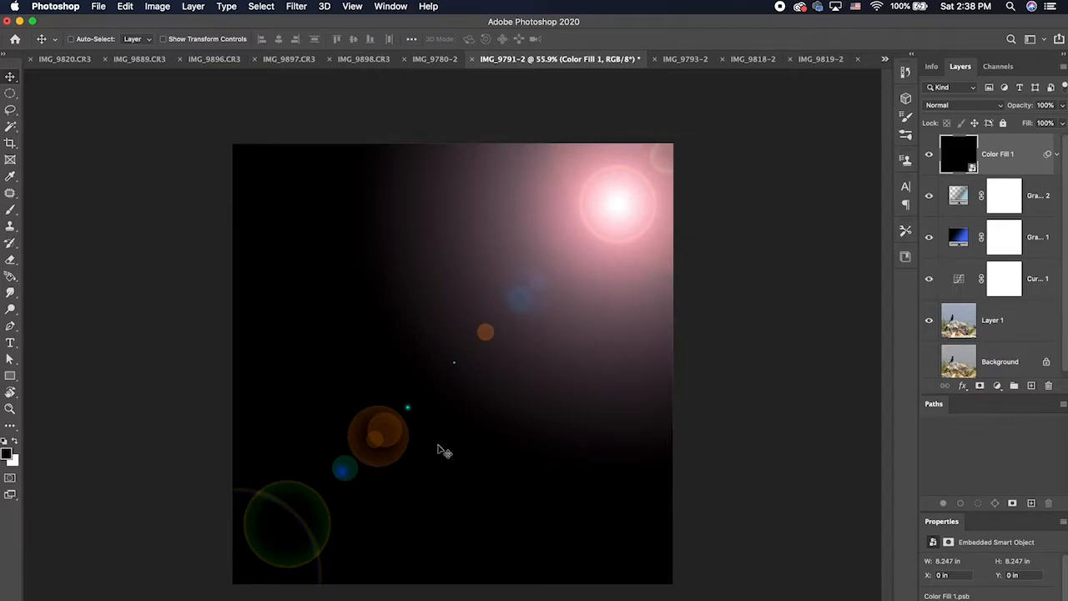
Step: Set the lens flare layer's blend mode to Screen and shift the flare up to about Y -0.13 in
{"action": "left_click", "coordinate": [991, 105]}
{"action": "left_click", "coordinate": [944, 197]}
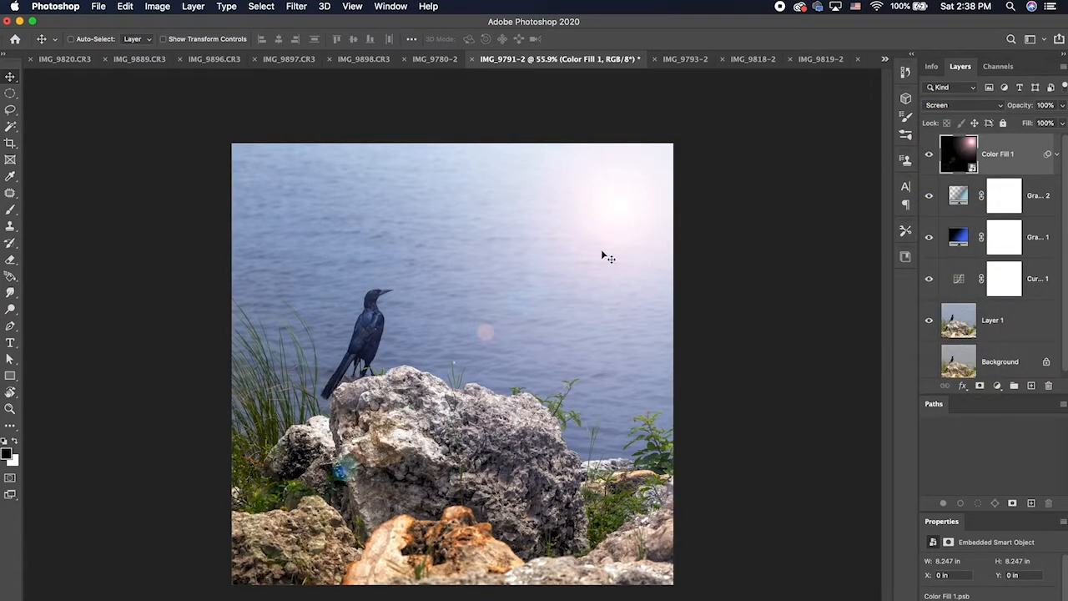
{"action": "left_click_drag", "start_coordinate": [631, 209], "coordinate": [624, 212]}
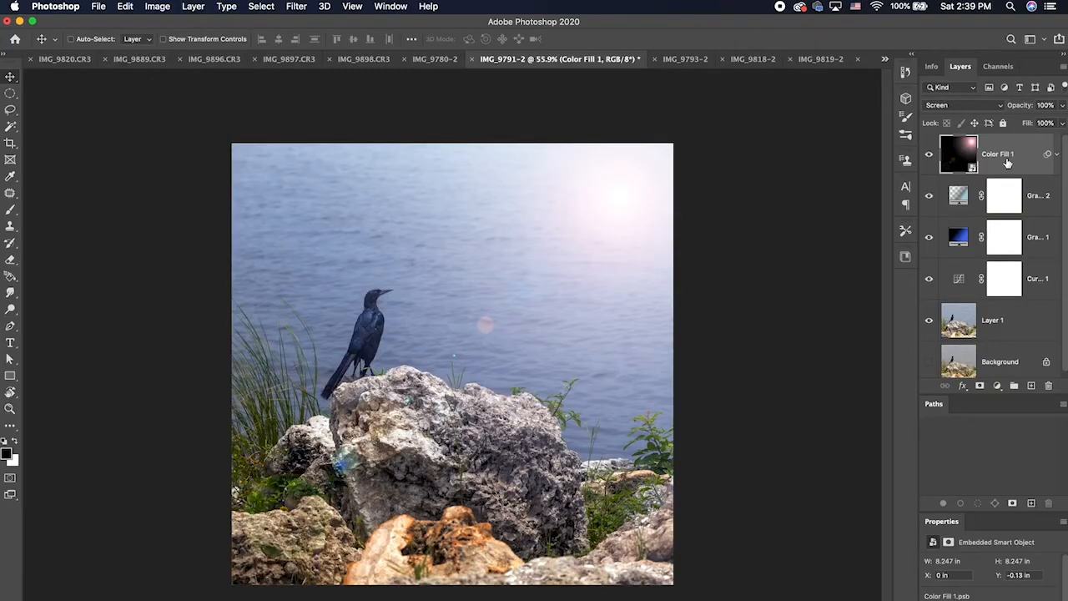
Step: Try the lens flare layer directly below and then directly above the Curves layer, undoing each reorder
{"action": "left_click_drag", "start_coordinate": [1008, 162], "coordinate": [1000, 315]}
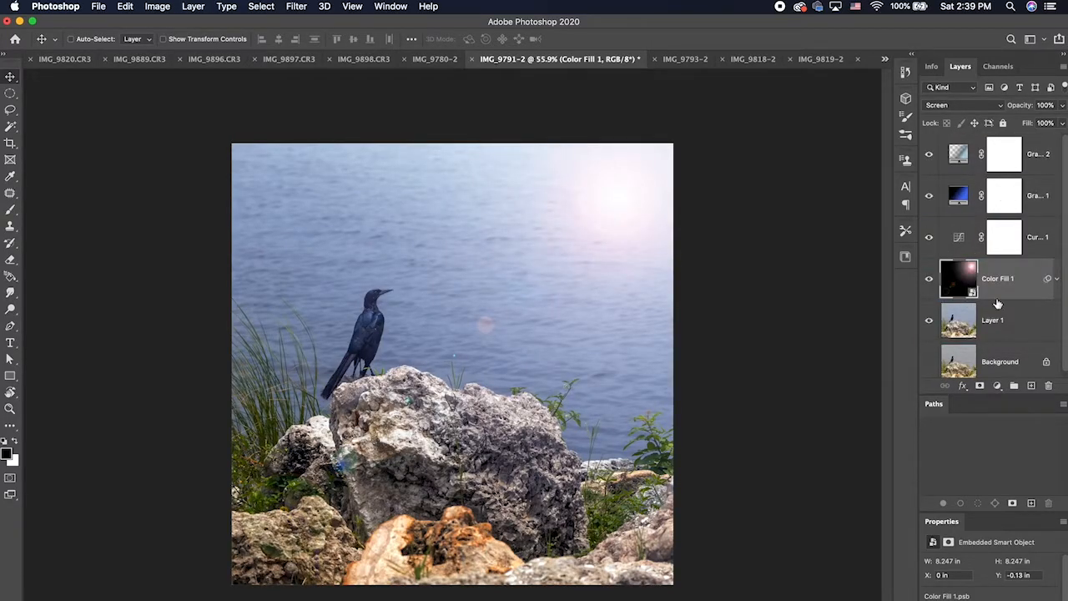
{"action": "key", "text": "super+z"}
{"action": "left_click_drag", "start_coordinate": [1024, 162], "coordinate": [1018, 251]}
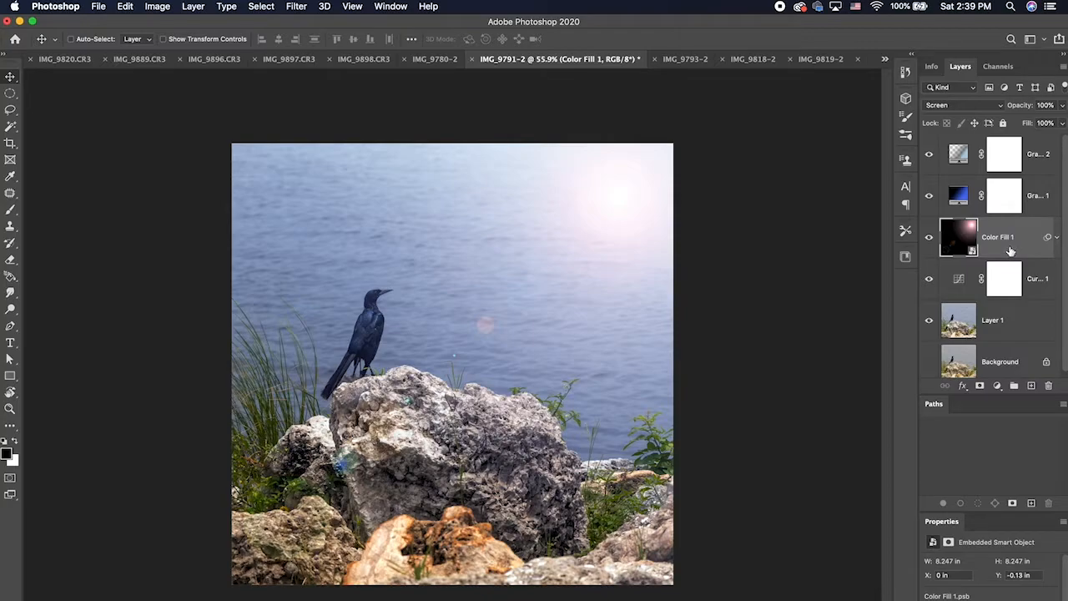
{"action": "key", "text": "super+z"}
{"action": "key", "text": "super+z"}
Step: Move the lens flare into the photo's upper-right corner at about X 0.75 in, Y -1 in, and lower the layer's opacity
{"action": "left_click_drag", "start_coordinate": [632, 189], "coordinate": [668, 153]}
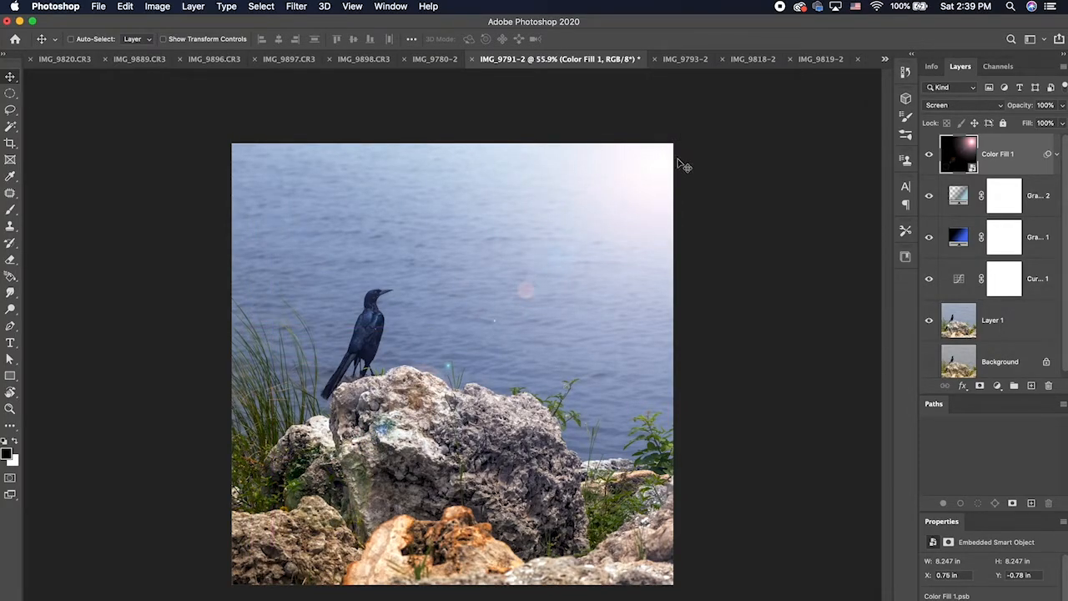
{"action": "left_click_drag", "start_coordinate": [664, 178], "coordinate": [665, 167]}
{"action": "left_click", "coordinate": [1062, 105]}
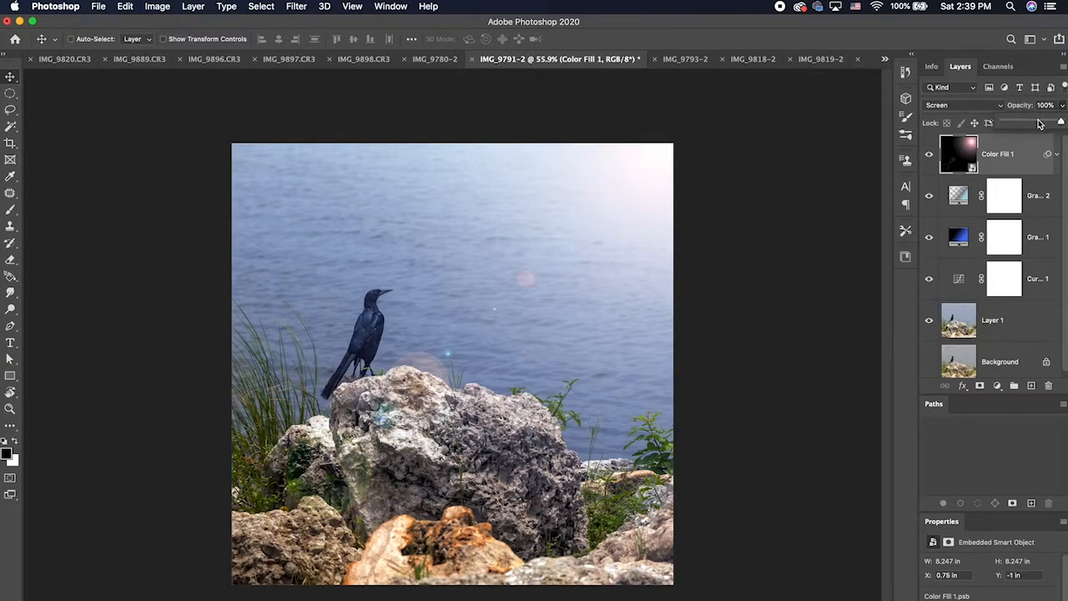
{"action": "left_click", "coordinate": [1040, 124]}
{"action": "left_click", "coordinate": [700, 470]}
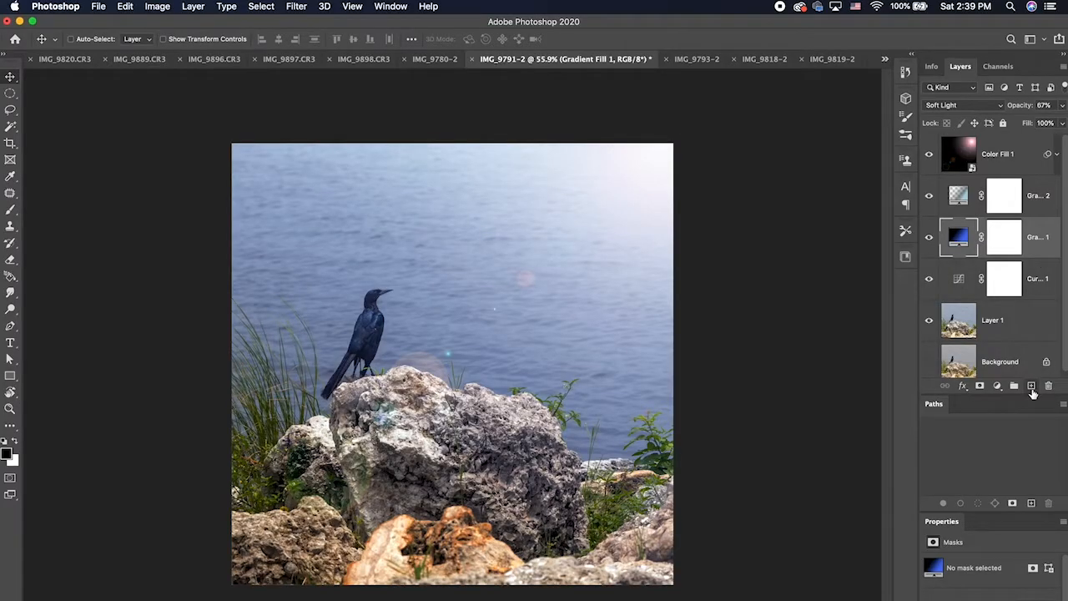
Step: Add a new empty layer and place it at the top of the layer stack
{"action": "left_click", "coordinate": [1032, 387]}
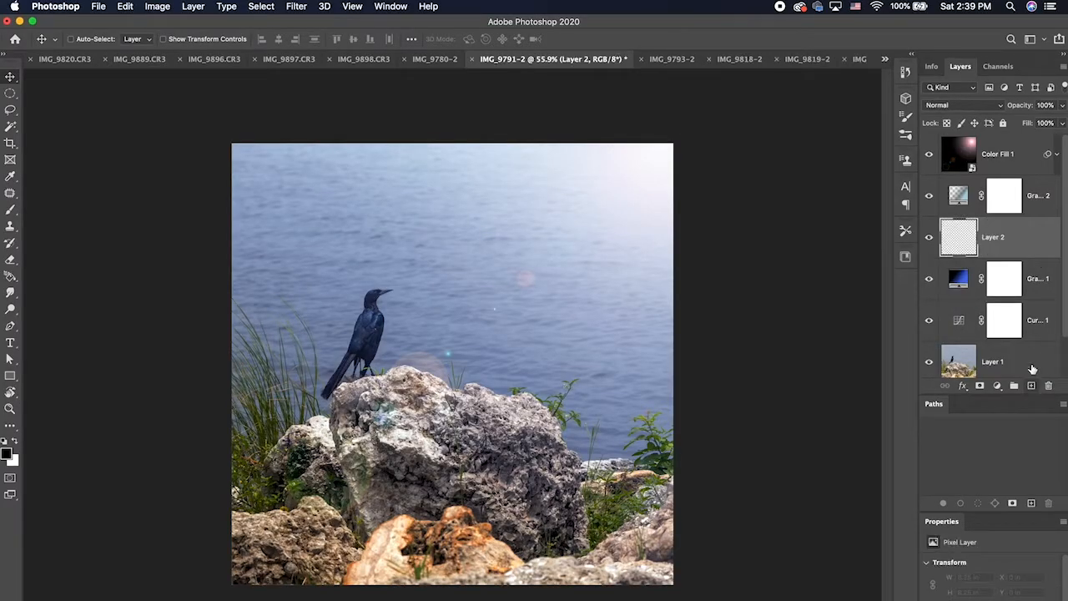
{"action": "left_click_drag", "start_coordinate": [998, 238], "coordinate": [1003, 156]}
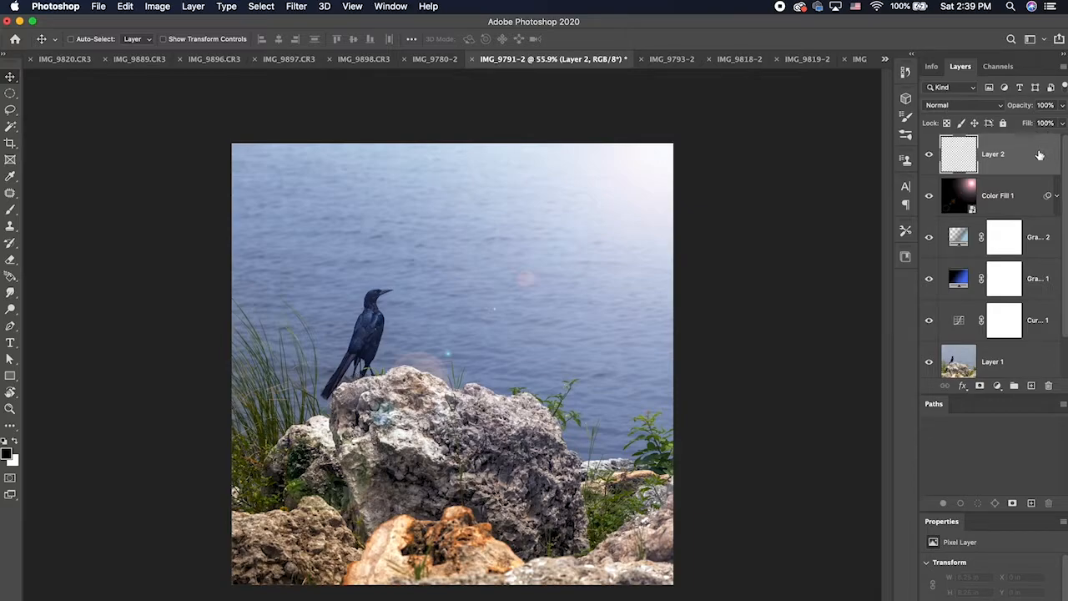
Step: Select Layer 1 and activate the Burn tool for darkening its shadows
{"action": "scroll", "coordinate": [996, 333], "scroll_direction": "down", "scroll_amount": 3}
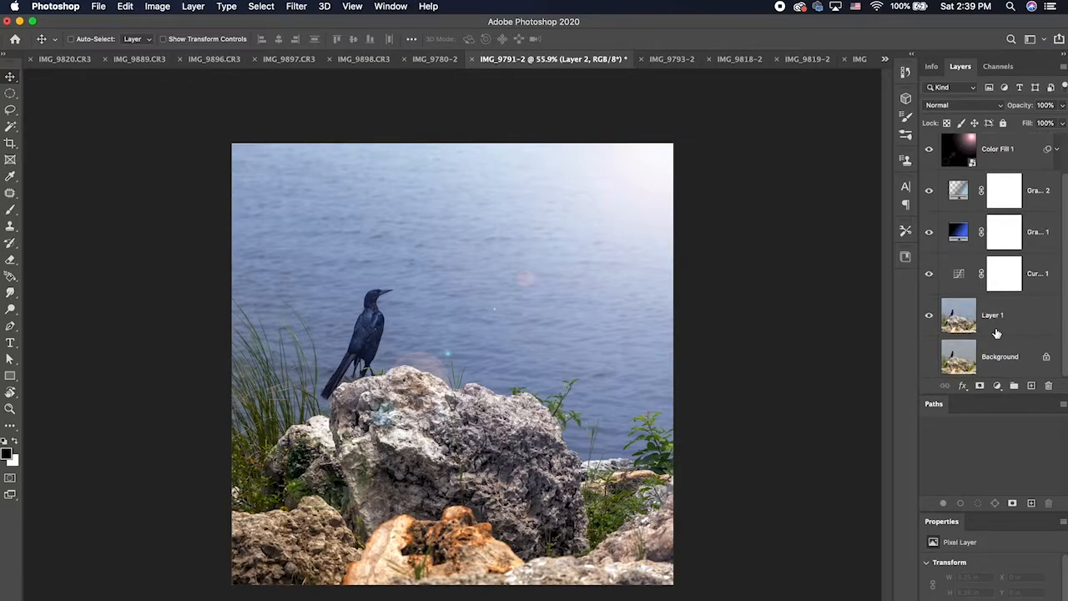
{"action": "left_click", "coordinate": [995, 325]}
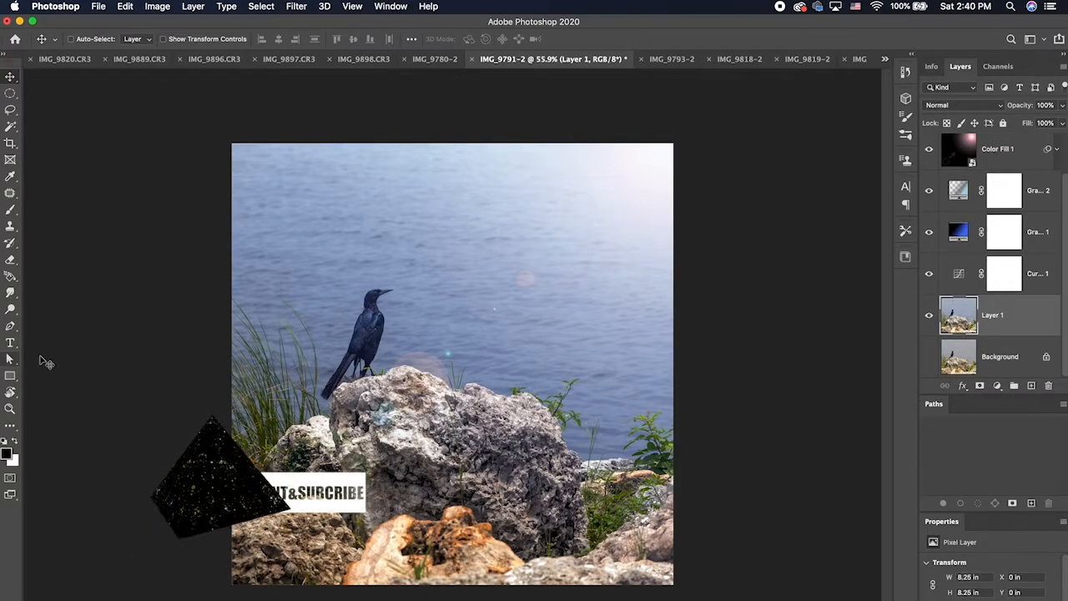
{"action": "right_click", "coordinate": [12, 309]}
{"action": "left_click", "coordinate": [50, 320]}
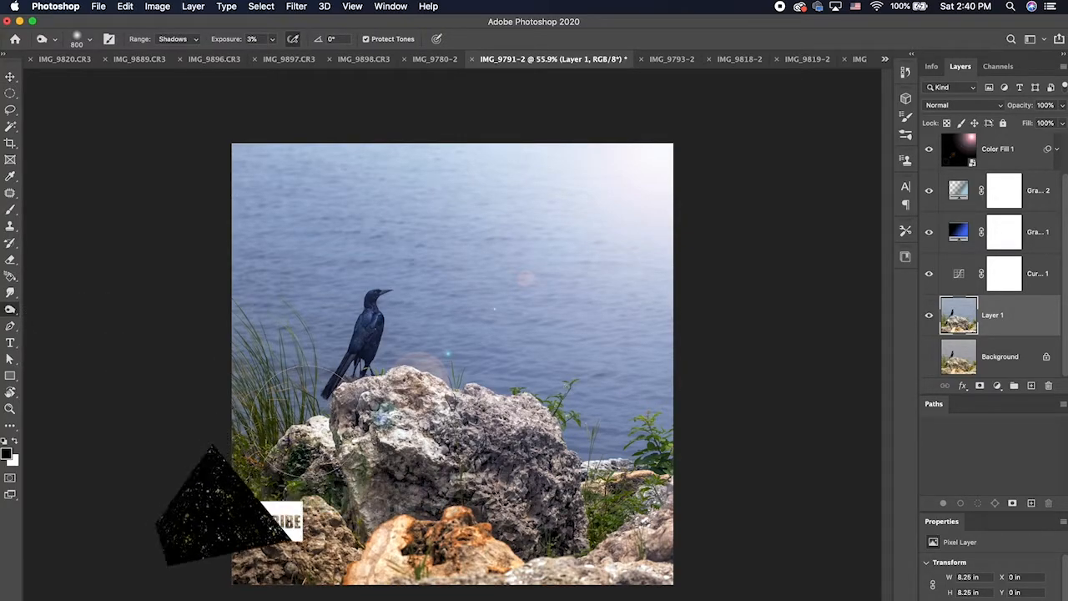
{"action": "right_click", "coordinate": [12, 312]}
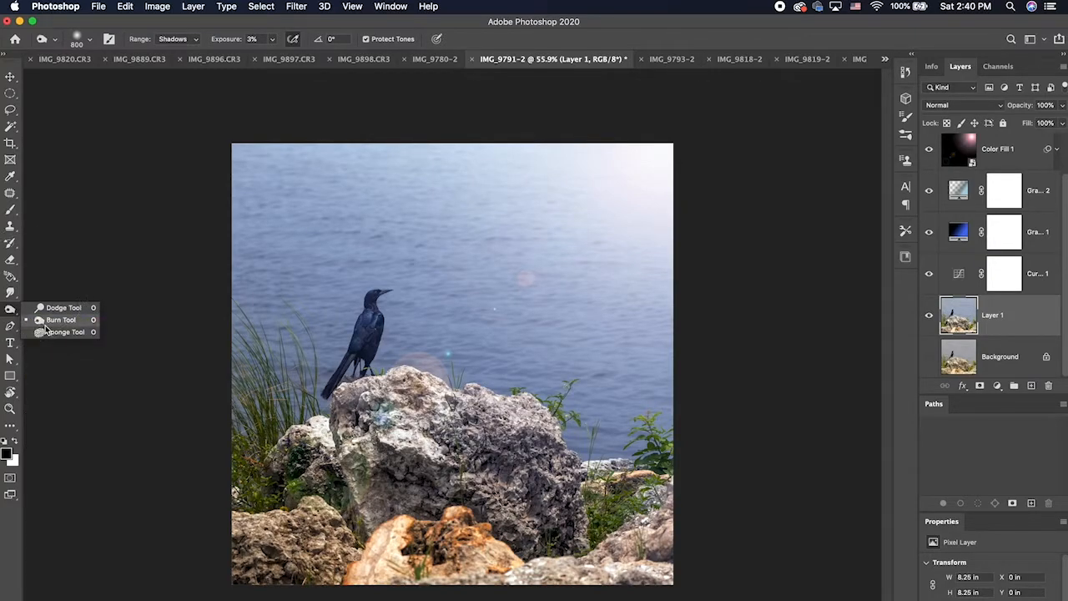
{"action": "left_click", "coordinate": [56, 322]}
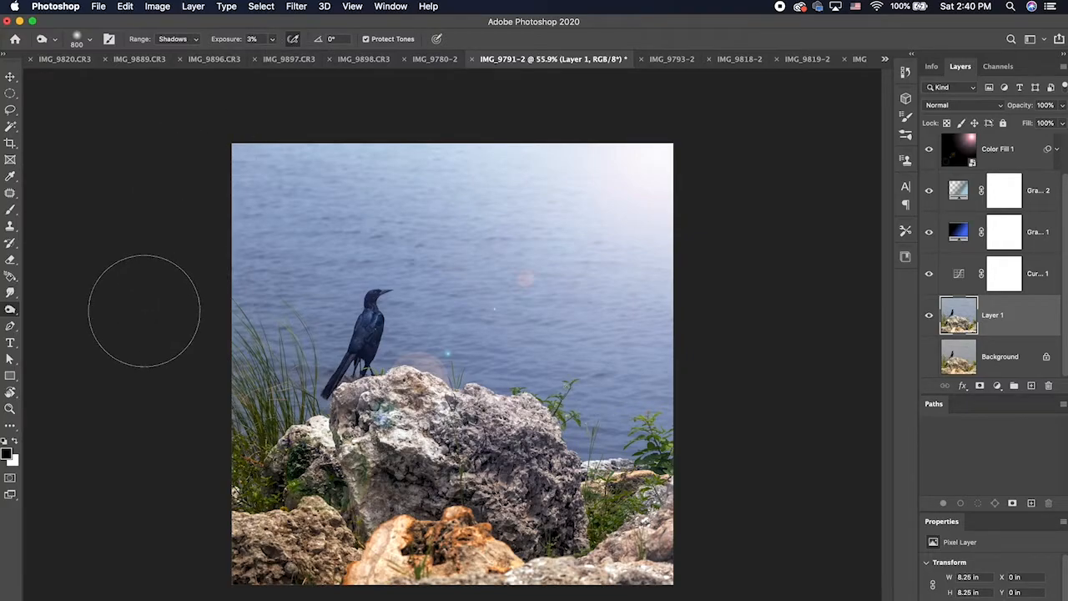
Step: Set the Burn tool's exposure to 4% and darken the shadows in the rocks and grass
{"action": "left_click", "coordinate": [272, 39]}
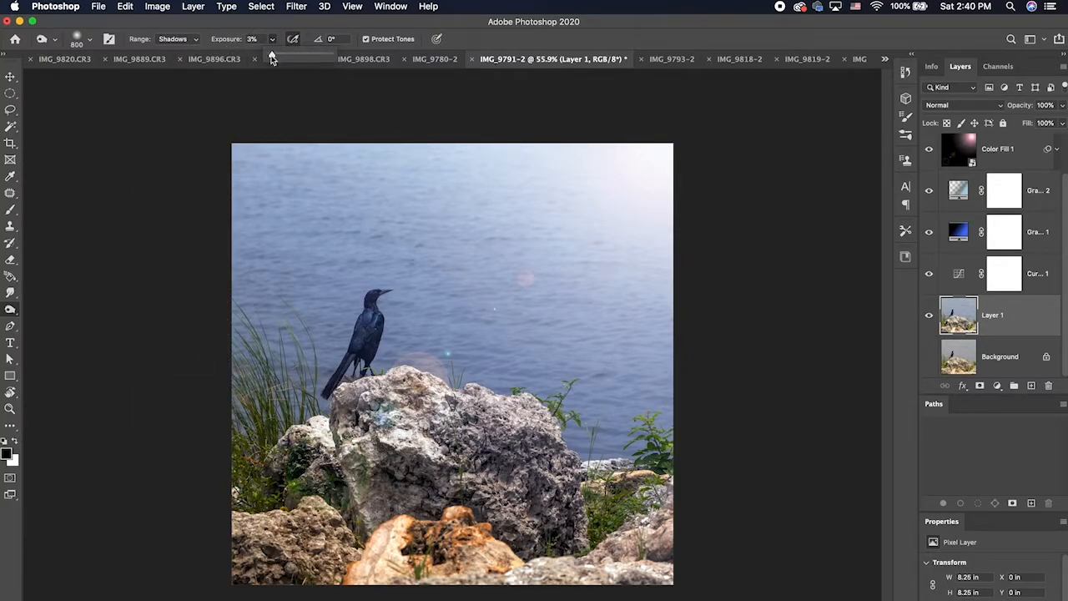
{"action": "left_click", "coordinate": [308, 55]}
{"action": "left_click", "coordinate": [368, 326]}
{"action": "left_click", "coordinate": [274, 39]}
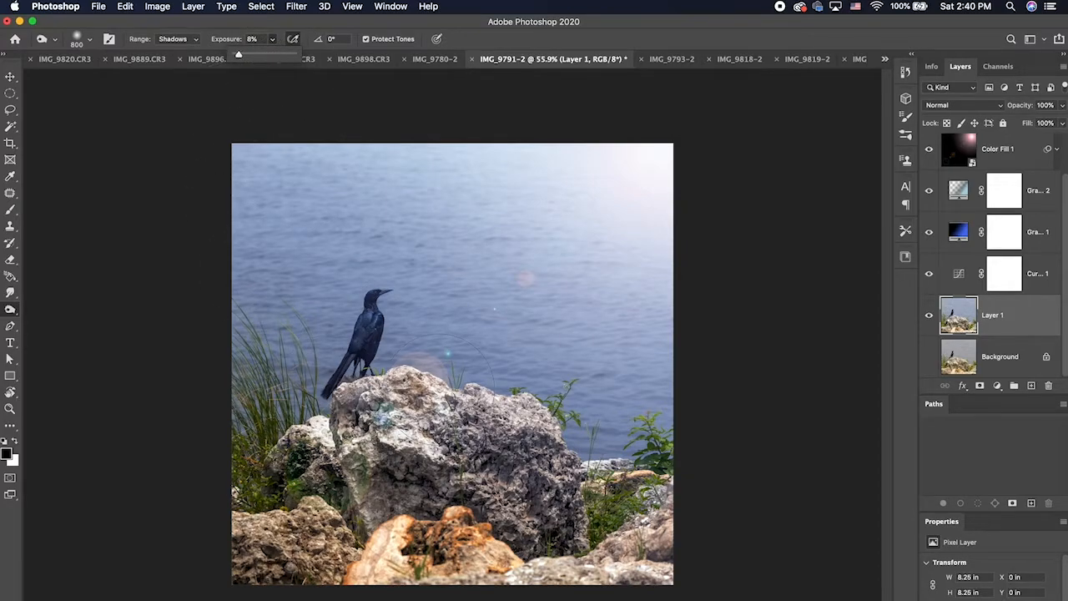
{"action": "left_click", "coordinate": [251, 39]}
{"action": "type", "text": "4"}
{"action": "key", "text": "Return"}
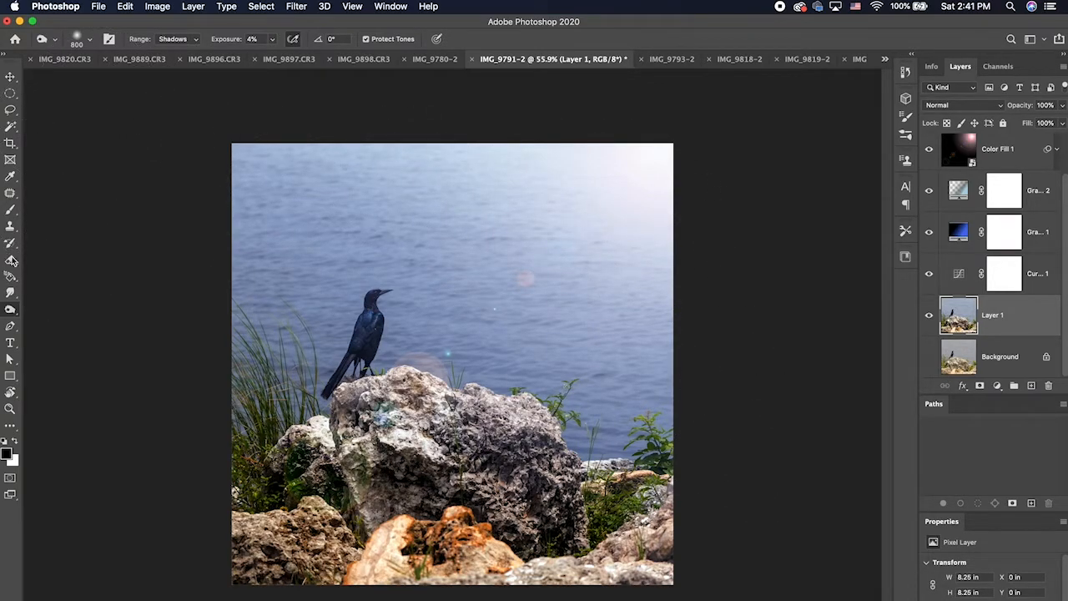
Step: Switch to the Dodge tool and reduce its brush size to 150 for working on the bird
{"action": "right_click", "coordinate": [10, 308]}
{"action": "left_click", "coordinate": [58, 308]}
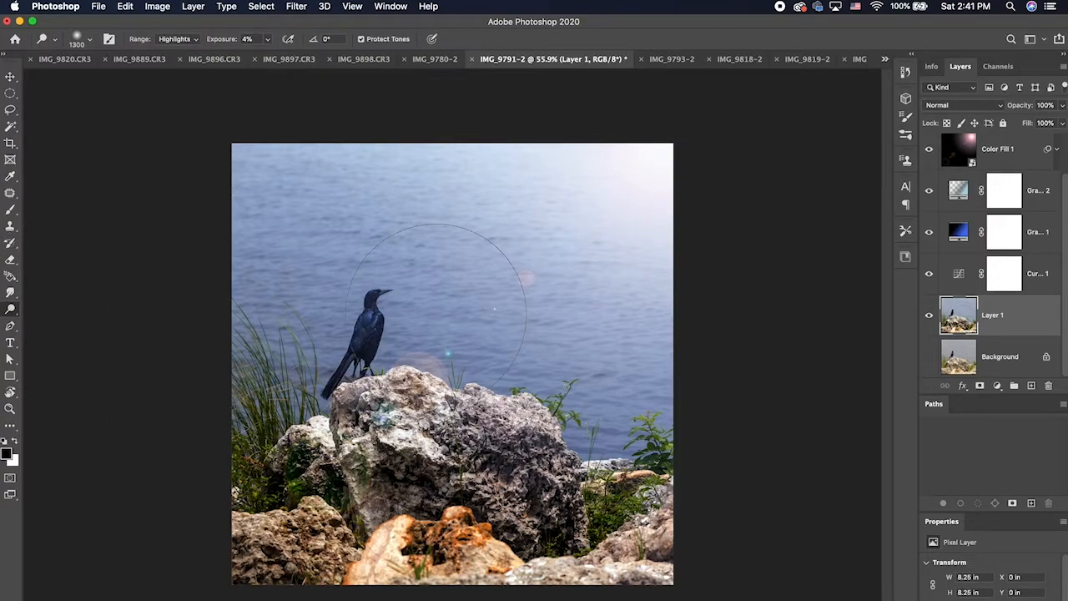
{"action": "key", "text": "["}
{"action": "key", "text": "["}
{"action": "key", "text": "["}
{"action": "key", "text": "["}
{"action": "key", "text": "["}
{"action": "key", "text": "["}
{"action": "key", "text": "["}
{"action": "scroll", "coordinate": [351, 299], "scroll_direction": "up", "scroll_amount": 9}
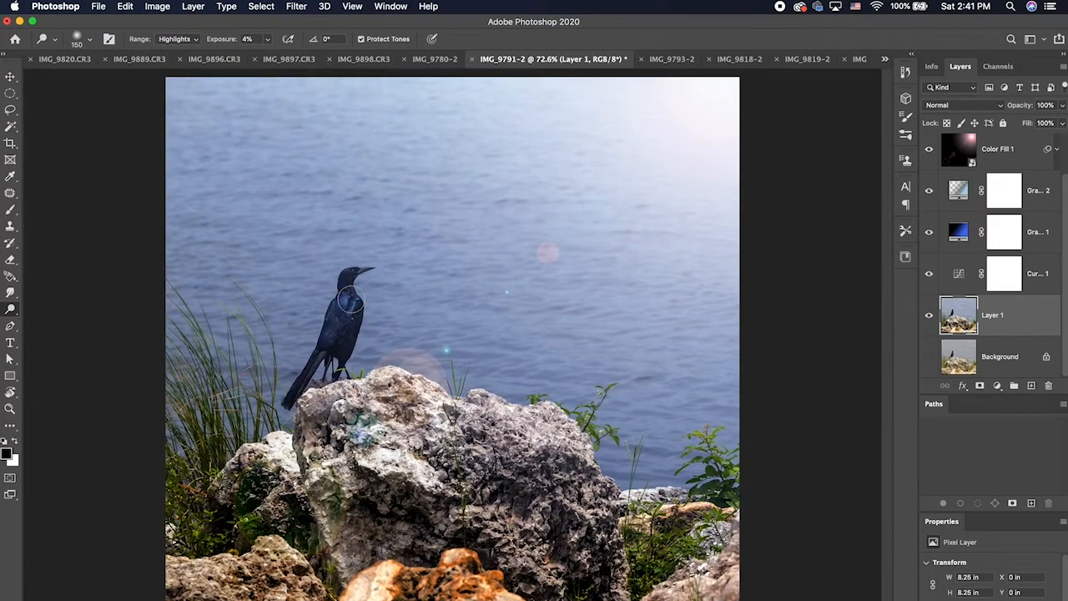
{"action": "scroll", "coordinate": [280, 300], "scroll_direction": "up", "scroll_amount": 2}
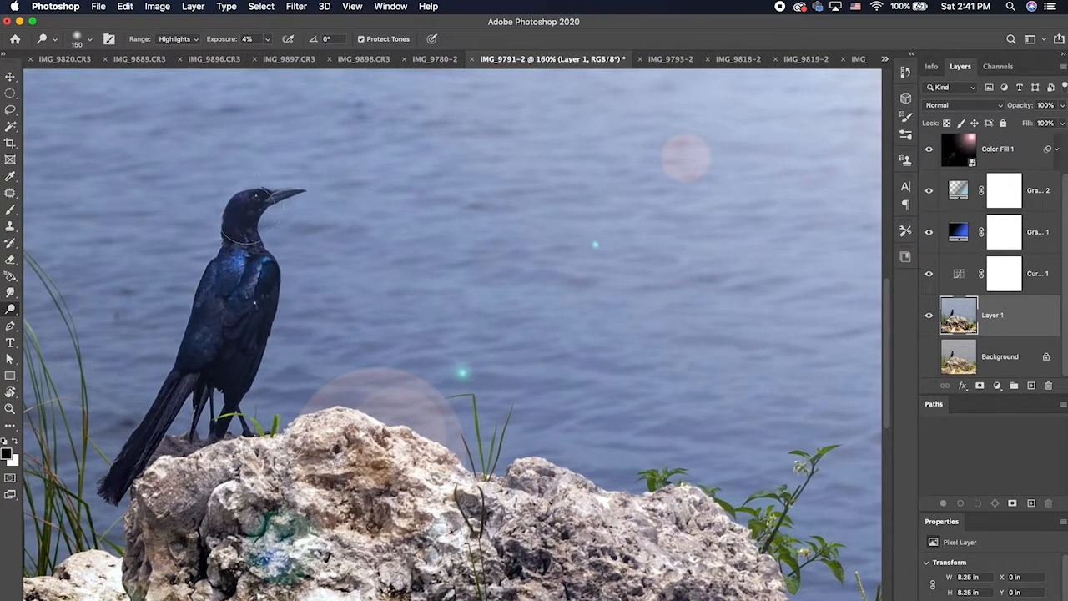
Step: Try brightening the bird's head and back with Dodge strokes on the Highlights at 4% exposure, and undo the strokes
{"action": "mouse_move", "coordinate": [253, 214]}
{"action": "left_mouse_down"}
{"action": "mouse_move", "coordinate": [262, 223]}
{"action": "mouse_move", "coordinate": [247, 260]}
{"action": "left_mouse_up"}
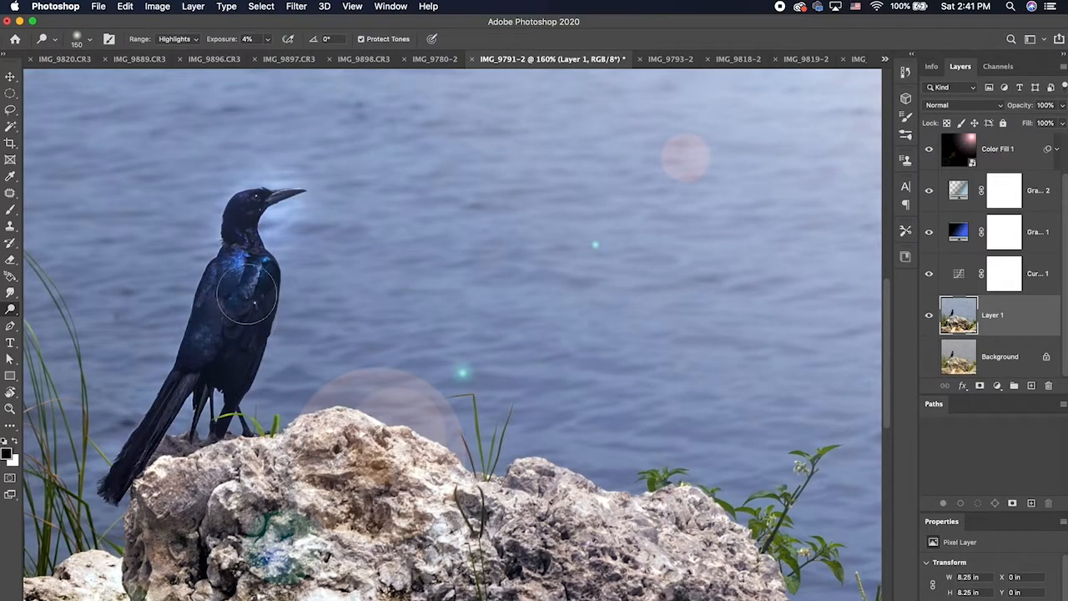
{"action": "mouse_move", "coordinate": [243, 318]}
{"action": "left_mouse_down"}
{"action": "mouse_move", "coordinate": [222, 348]}
{"action": "mouse_move", "coordinate": [236, 269]}
{"action": "mouse_move", "coordinate": [209, 378]}
{"action": "left_mouse_up"}
{"action": "key", "text": "super+minus"}
{"action": "key", "text": "super+minus"}
{"action": "key", "text": "super+minus"}
{"action": "key", "text": "super+minus"}
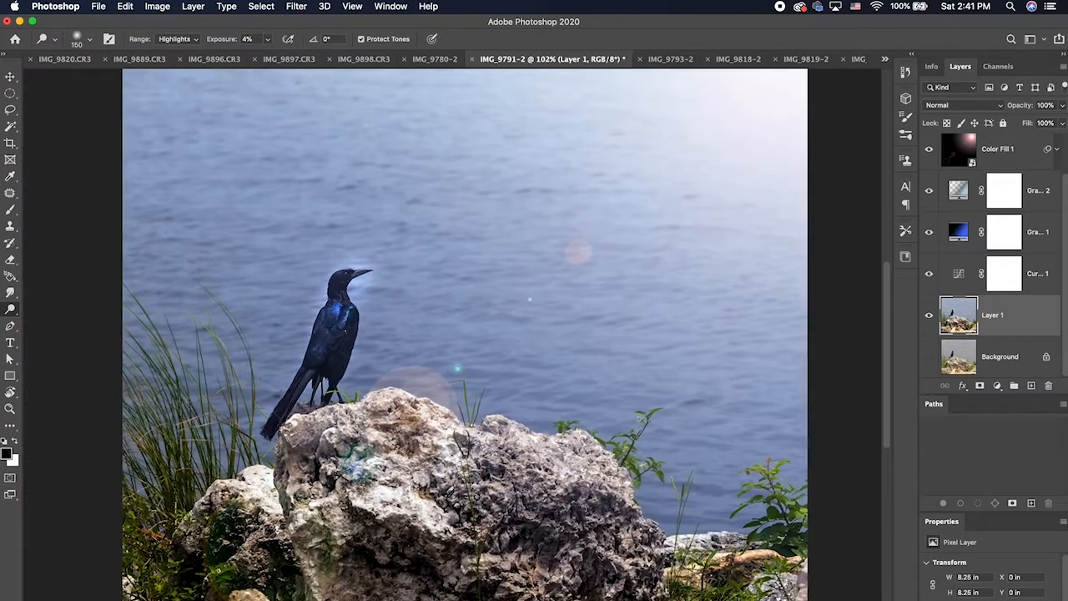
{"action": "key", "text": "super+minus"}
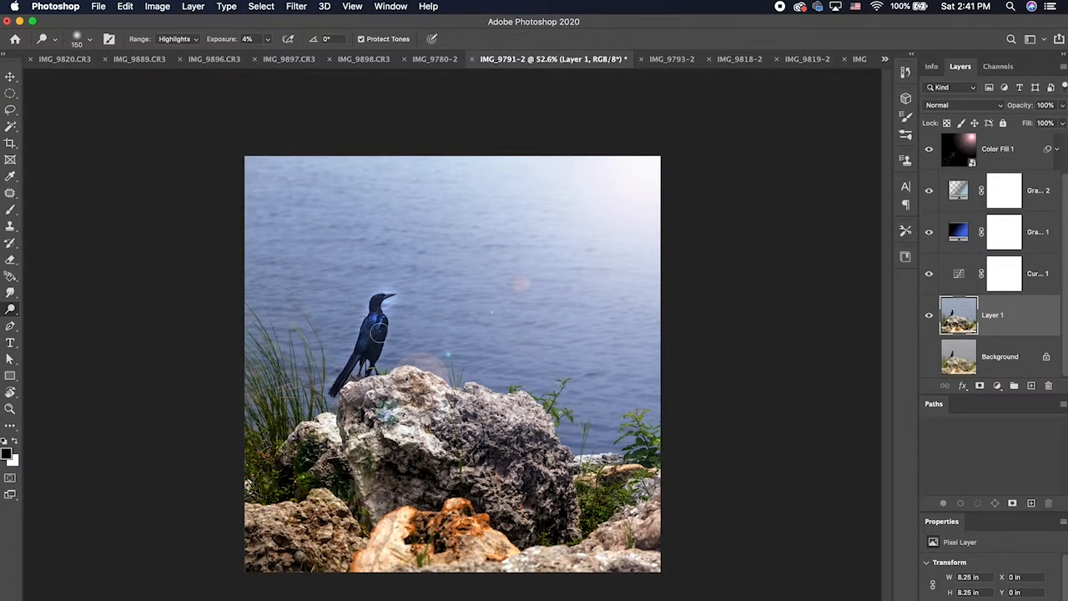
{"action": "scroll", "coordinate": [453, 364], "scroll_direction": "up", "scroll_amount": 1}
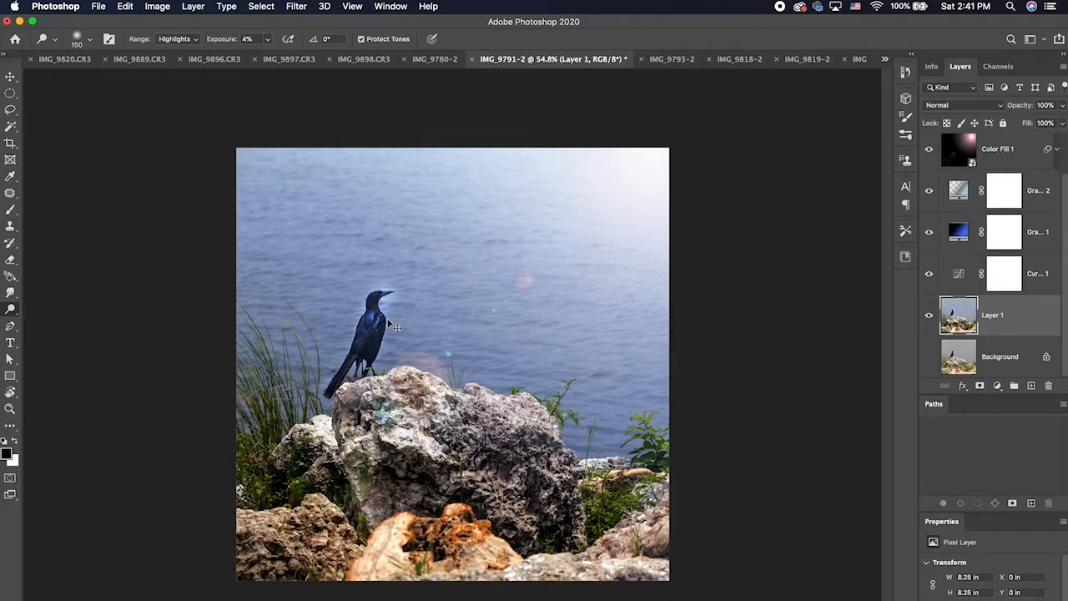
{"action": "key", "text": "super+z"}
{"action": "key", "text": "super+z"}
Step: Reduce the Dodge brush size to 100 and brighten the highlights on the bird's upper back and head
{"action": "key", "text": "super+plus"}
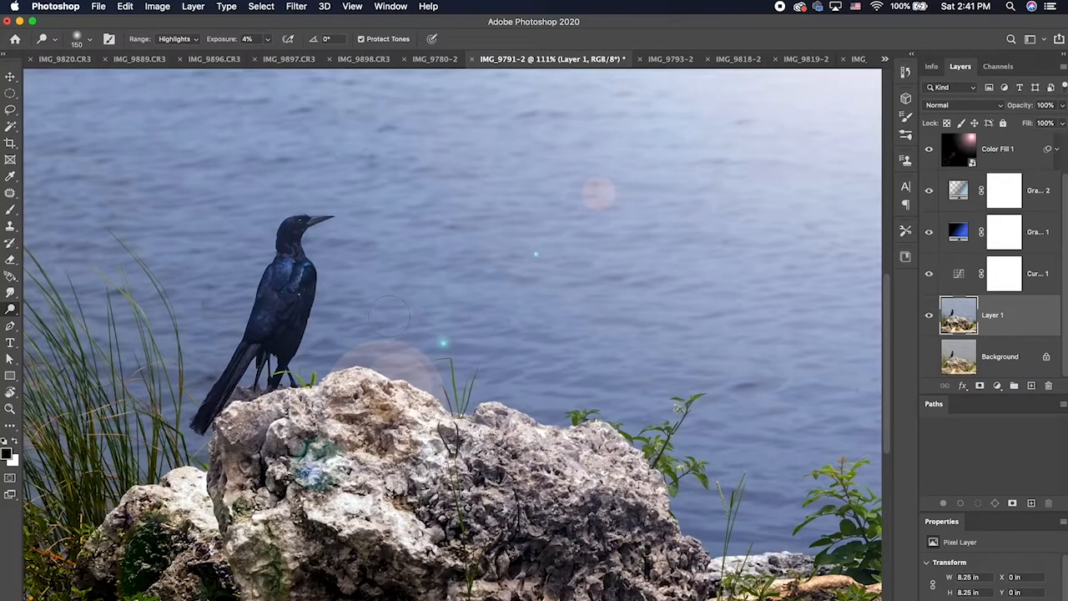
{"action": "key", "text": "super+plus"}
{"action": "left_click_drag", "start_coordinate": [303, 318], "coordinate": [472, 443]}
{"action": "key", "text": "super+plus"}
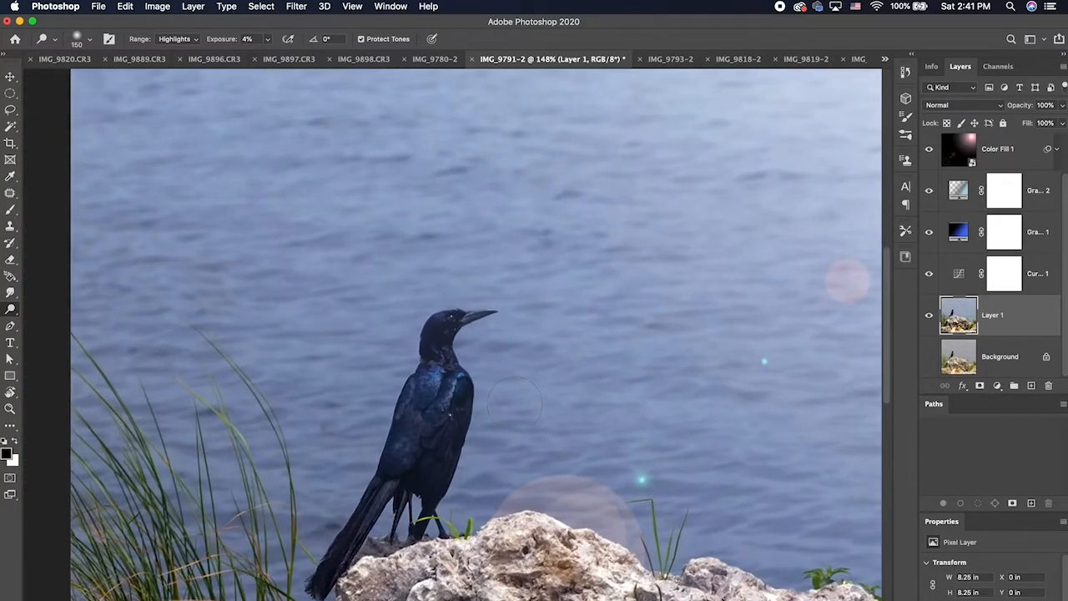
{"action": "scroll", "coordinate": [470, 442], "scroll_direction": "down", "scroll_amount": 1}
{"action": "key", "text": "bracketleft"}
{"action": "key", "text": "bracketleft"}
{"action": "key", "text": "bracketleft"}
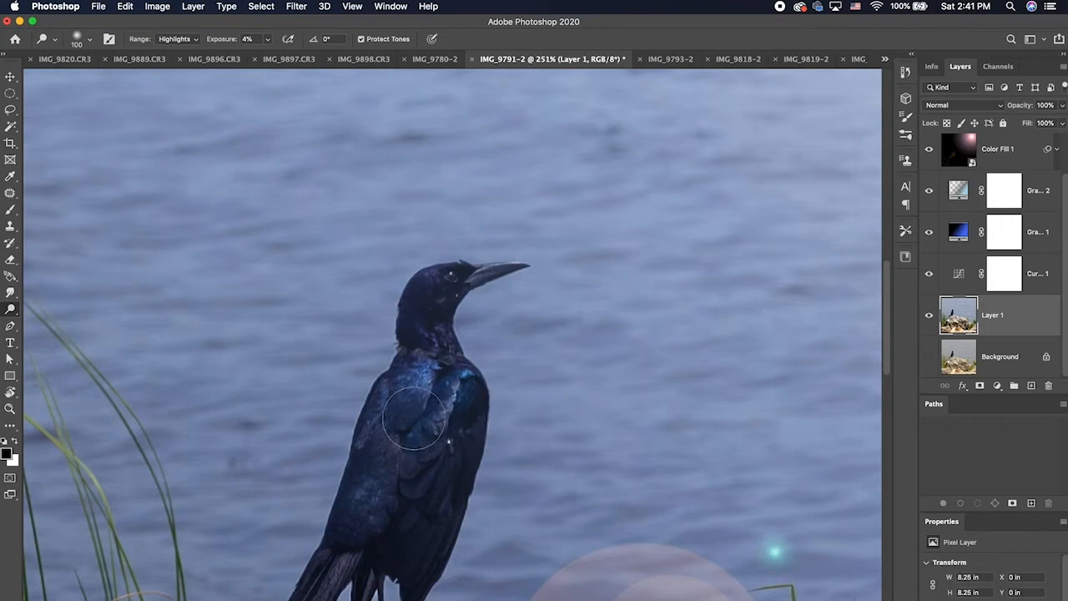
{"action": "mouse_move", "coordinate": [418, 404]}
{"action": "left_mouse_down"}
{"action": "mouse_move", "coordinate": [411, 454]}
{"action": "mouse_move", "coordinate": [423, 465]}
{"action": "mouse_move", "coordinate": [386, 439]}
{"action": "mouse_move", "coordinate": [367, 499]}
{"action": "mouse_move", "coordinate": [389, 487]}
{"action": "mouse_move", "coordinate": [406, 525]}
{"action": "mouse_move", "coordinate": [414, 508]}
{"action": "mouse_move", "coordinate": [426, 511]}
{"action": "mouse_move", "coordinate": [435, 429]}
{"action": "mouse_move", "coordinate": [427, 420]}
{"action": "mouse_move", "coordinate": [429, 429]}
{"action": "mouse_move", "coordinate": [438, 372]}
{"action": "mouse_move", "coordinate": [432, 403]}
{"action": "mouse_move", "coordinate": [416, 339]}
{"action": "mouse_move", "coordinate": [429, 292]}
{"action": "left_mouse_up"}
Step: Reduce the Dodge brush size to 45 and brighten the blue feather highlights on the bird's upper back, neck and head
{"action": "key", "text": "bracketleft"}
{"action": "key", "text": "bracketleft"}
{"action": "key", "text": "bracketleft"}
{"action": "key", "text": "bracketleft"}
{"action": "key", "text": "bracketleft"}
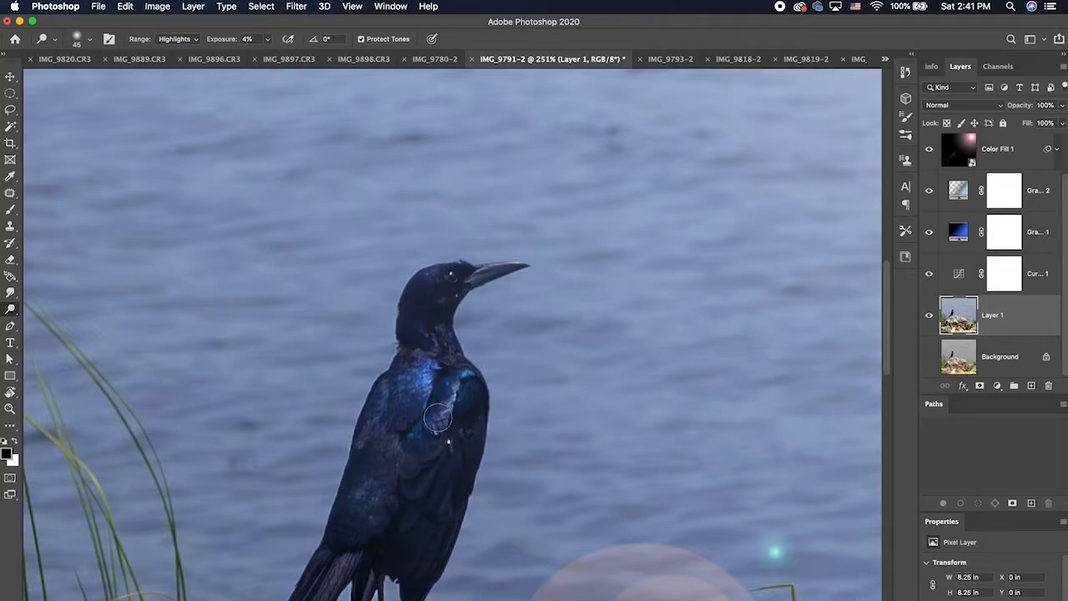
{"action": "mouse_move", "coordinate": [412, 425]}
{"action": "left_mouse_down"}
{"action": "mouse_move", "coordinate": [375, 456]}
{"action": "mouse_move", "coordinate": [397, 377]}
{"action": "mouse_move", "coordinate": [406, 420]}
{"action": "mouse_move", "coordinate": [420, 386]}
{"action": "left_mouse_up"}
{"action": "left_click_drag", "start_coordinate": [425, 441], "coordinate": [436, 293]}
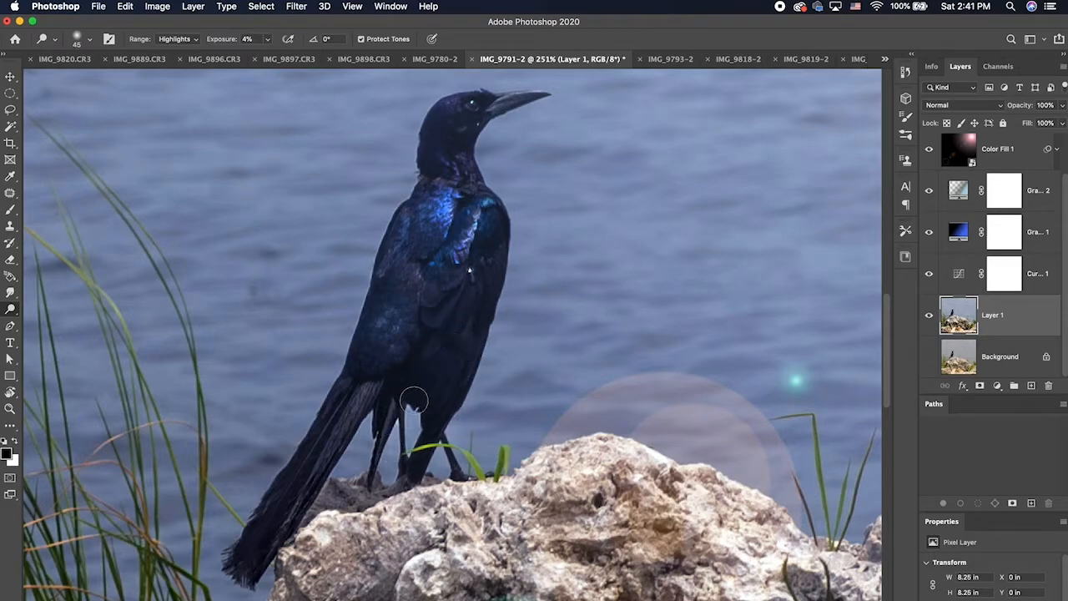
{"action": "scroll", "coordinate": [465, 352], "scroll_direction": "down", "scroll_amount": 10}
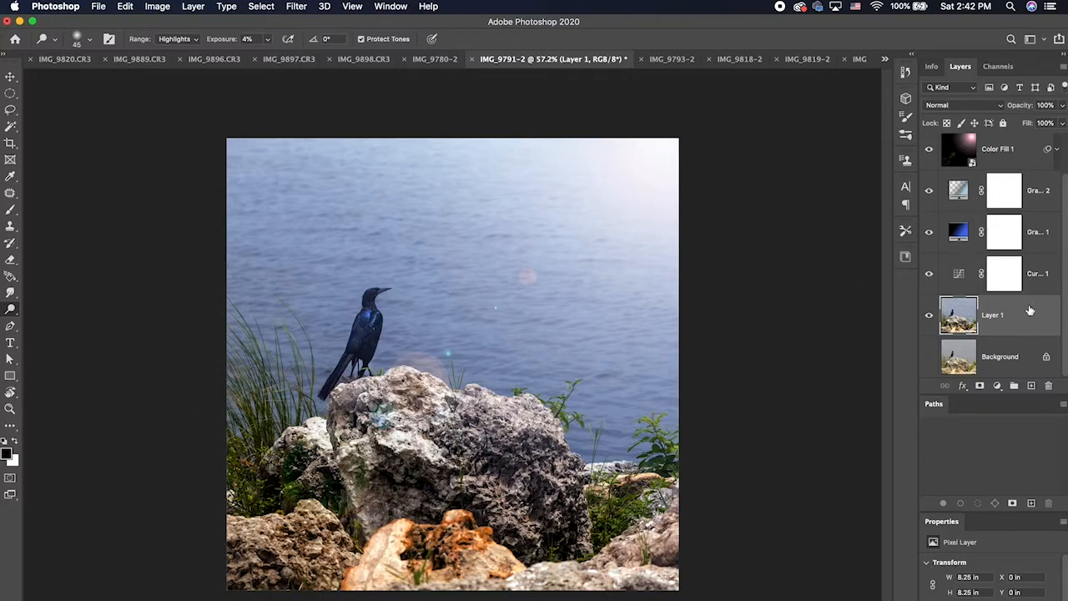
{"action": "scroll", "coordinate": [1060, 239], "scroll_direction": "up", "scroll_amount": 2}
{"action": "left_click", "coordinate": [1024, 169]}
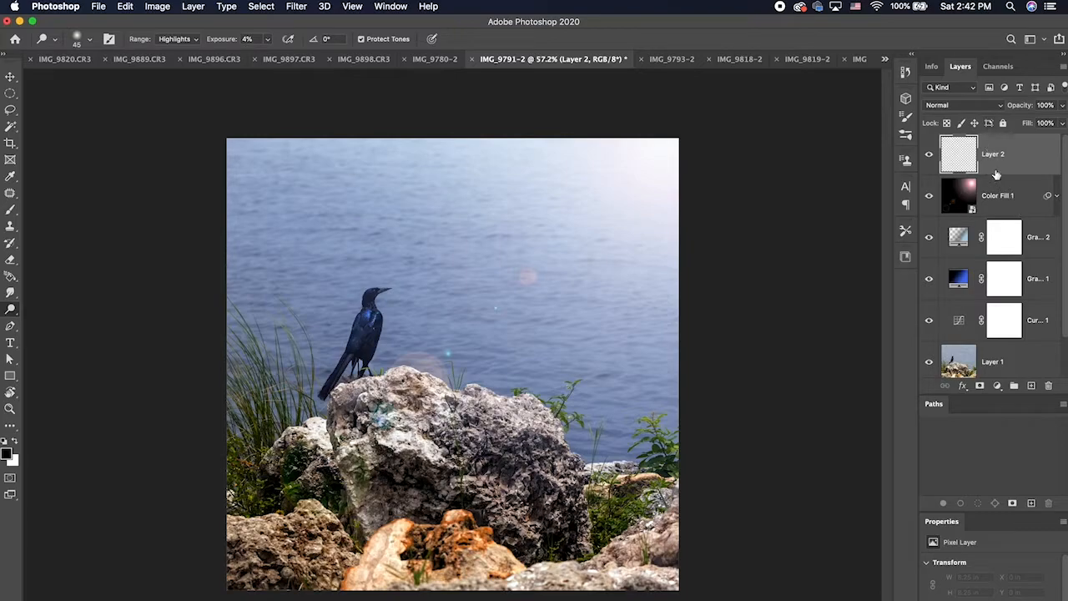
{"action": "left_click", "coordinate": [1012, 42]}
{"action": "type", "text": "gaus"}
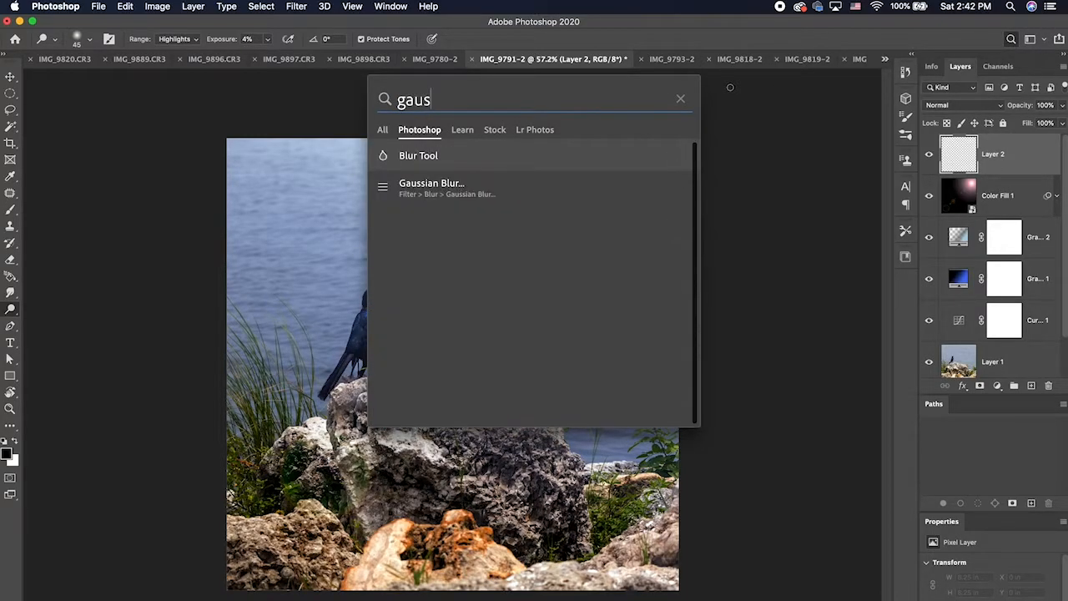
{"action": "left_click", "coordinate": [510, 187]}
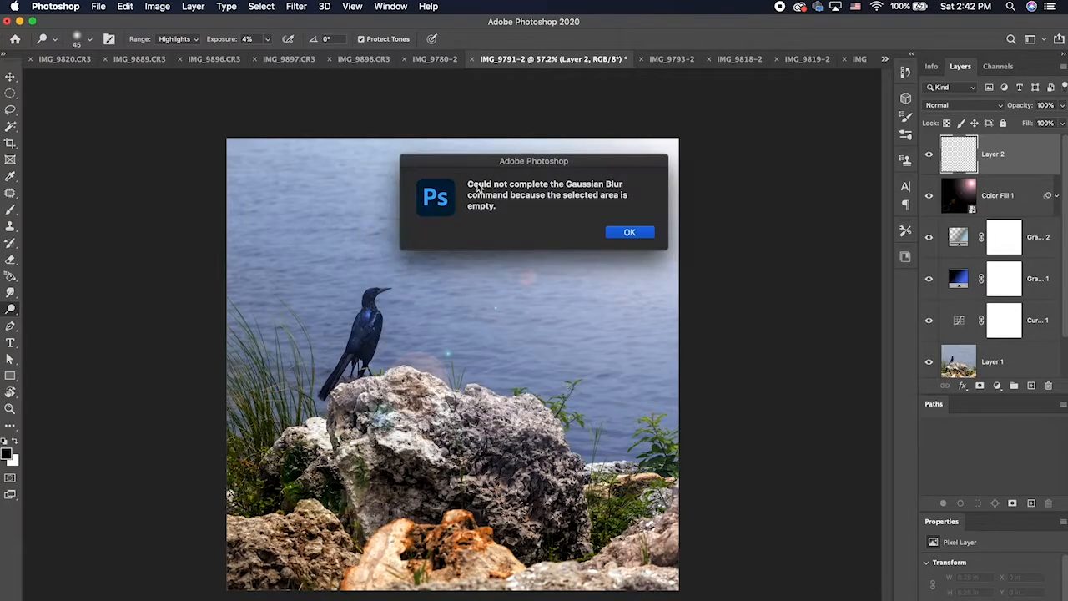
{"action": "left_click", "coordinate": [630, 233]}
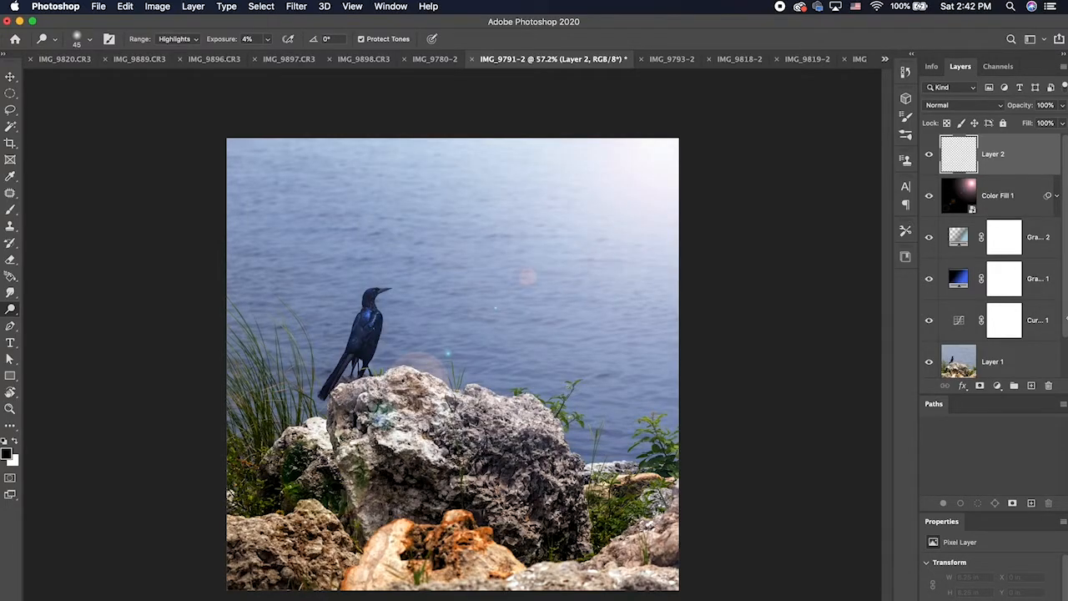
{"action": "key", "text": "BackSpace"}
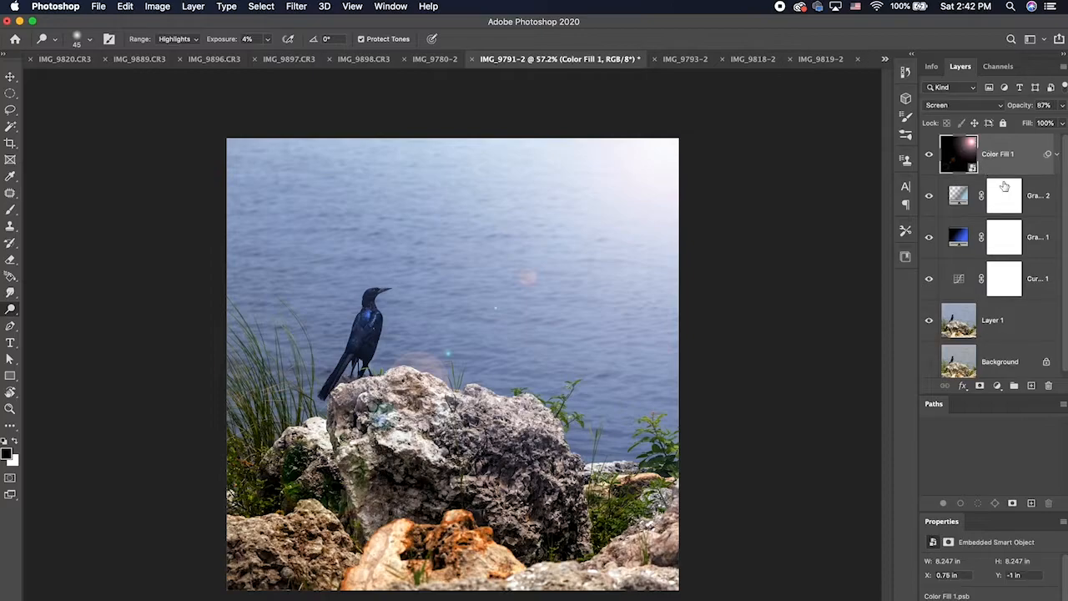
Step: Duplicate Layer 1 and make the copy the active layer
{"action": "left_click", "coordinate": [1021, 335]}
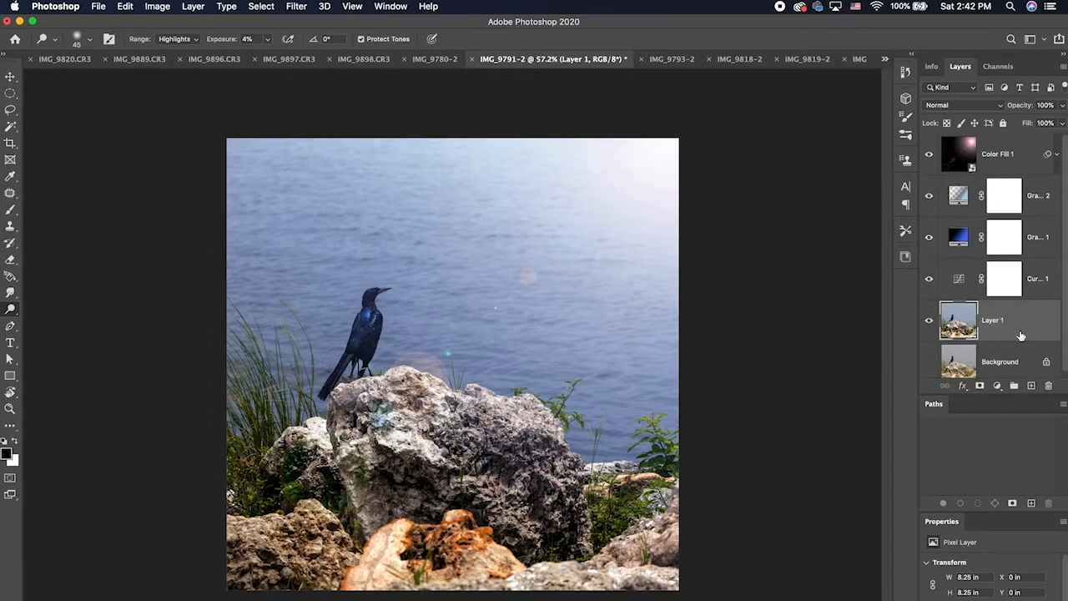
{"action": "key", "text": "super+j"}
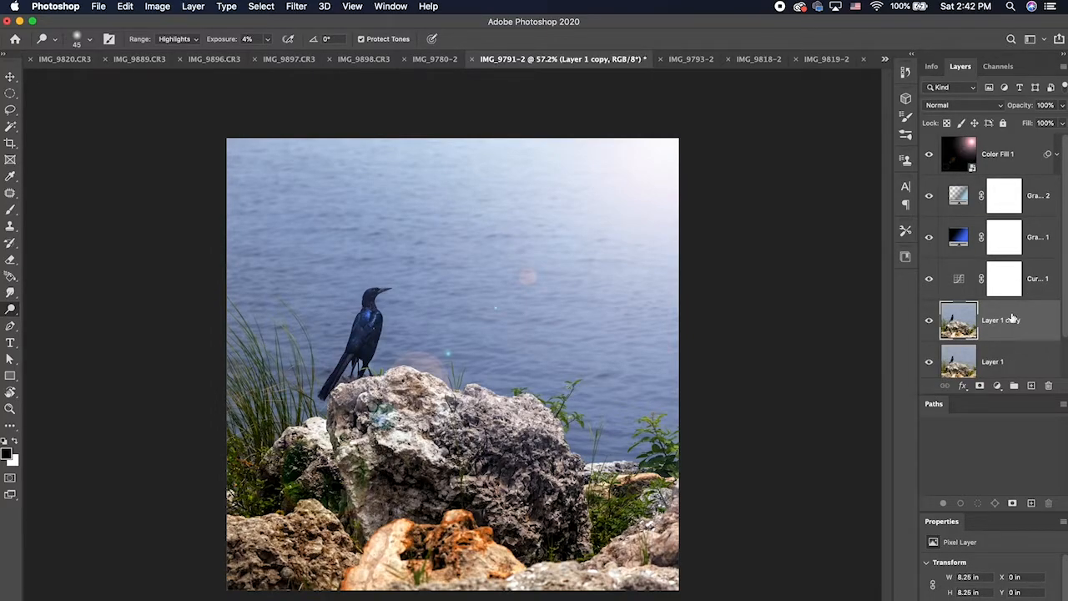
{"action": "scroll", "coordinate": [986, 334], "scroll_direction": "down", "scroll_amount": 1}
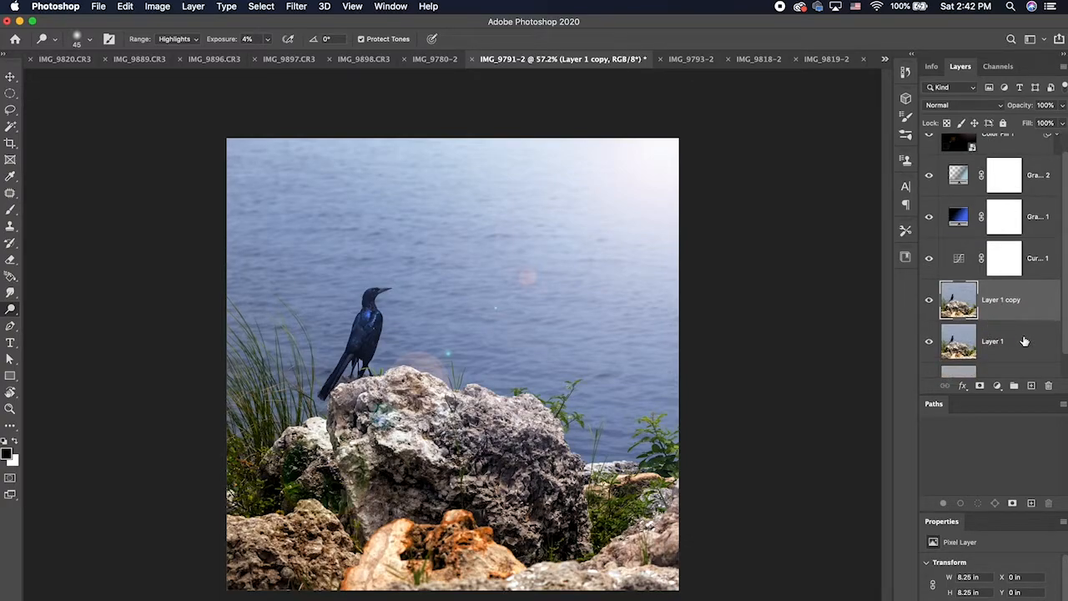
{"action": "left_click", "coordinate": [1025, 341]}
{"action": "left_click", "coordinate": [1005, 315]}
Step: Apply a Gaussian Blur with a radius of 4.8 pixels to Layer 1 copy
{"action": "key", "text": "super+plus"}
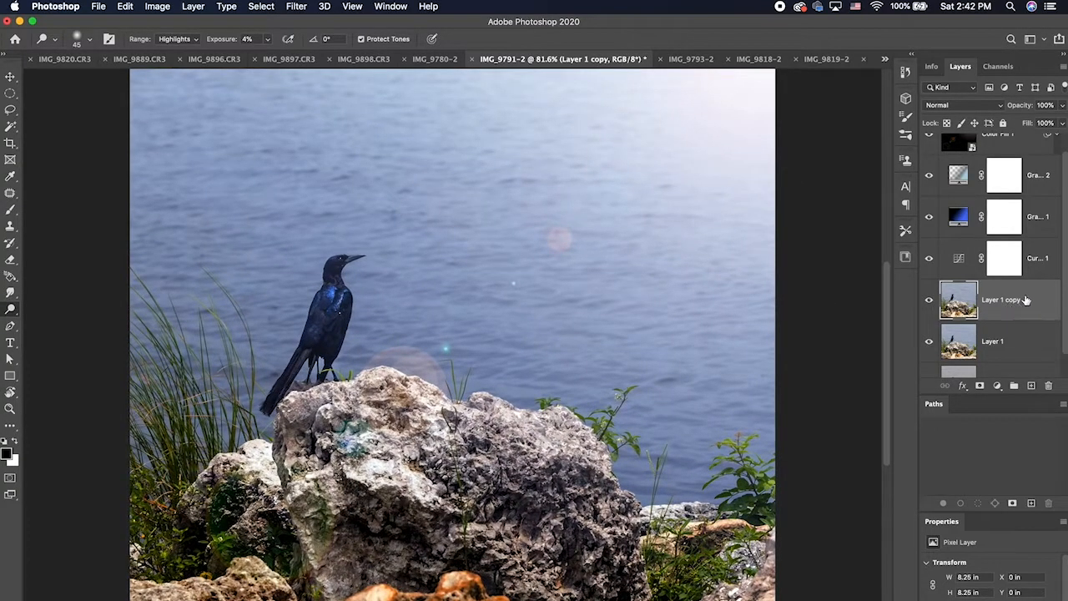
{"action": "left_click", "coordinate": [1010, 39]}
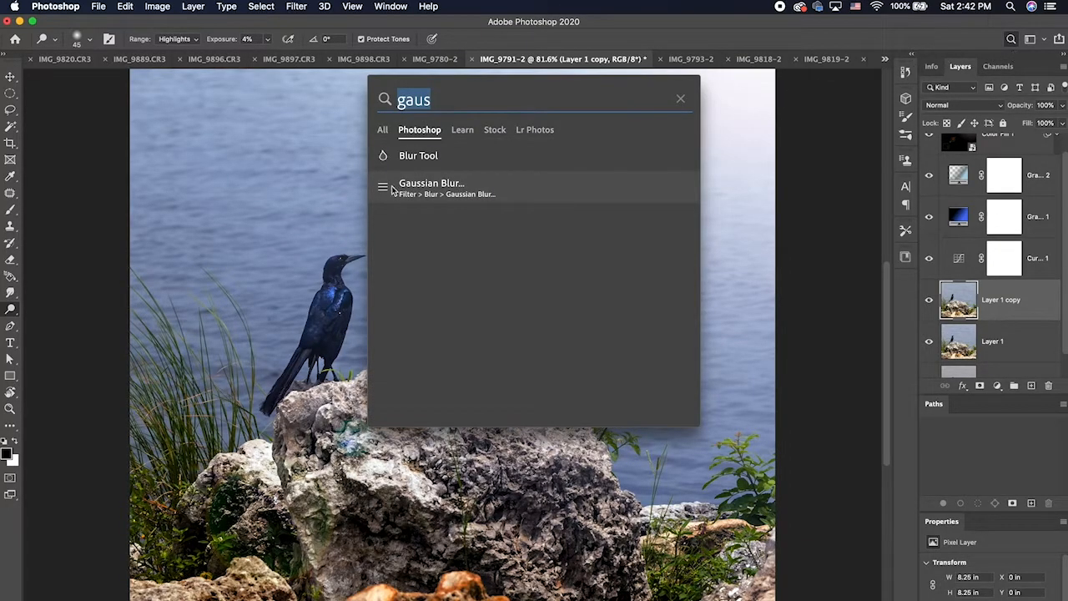
{"action": "left_click", "coordinate": [448, 188]}
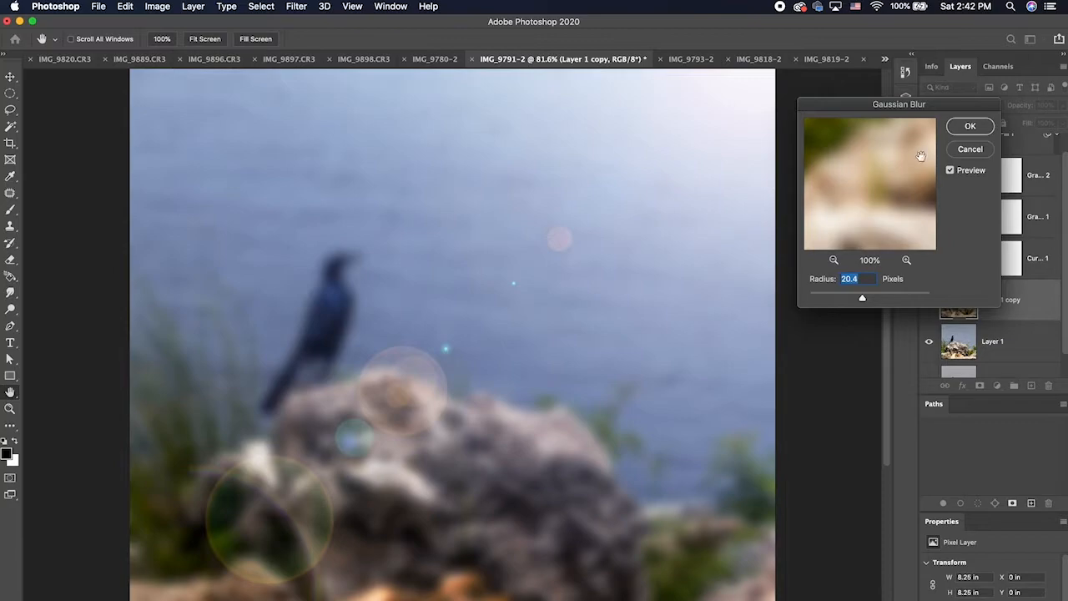
{"action": "left_click_drag", "start_coordinate": [861, 299], "coordinate": [841, 298]}
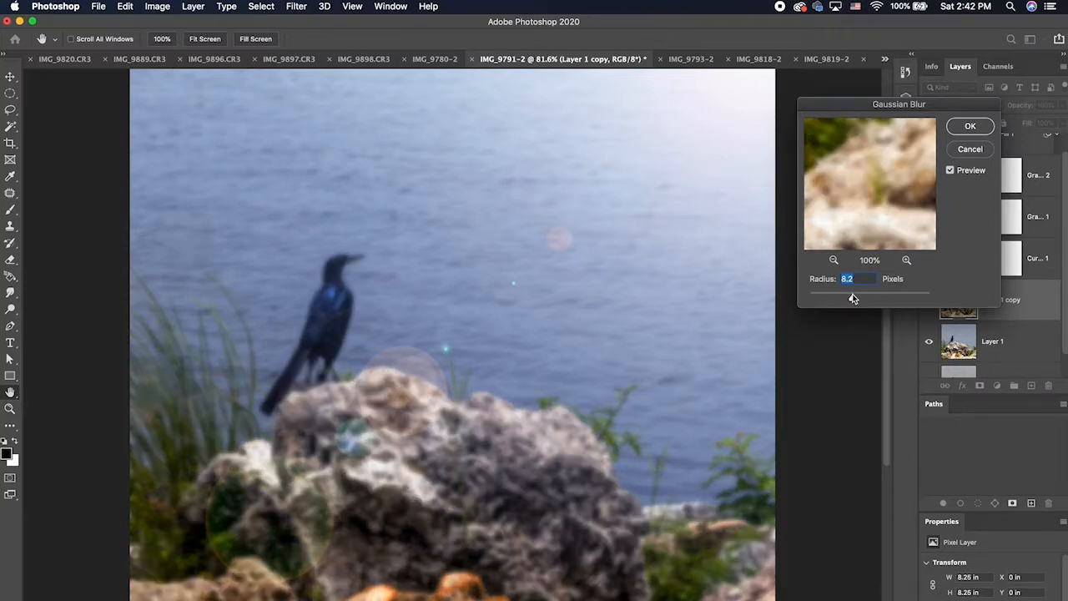
{"action": "left_click_drag", "start_coordinate": [847, 298], "coordinate": [825, 298]}
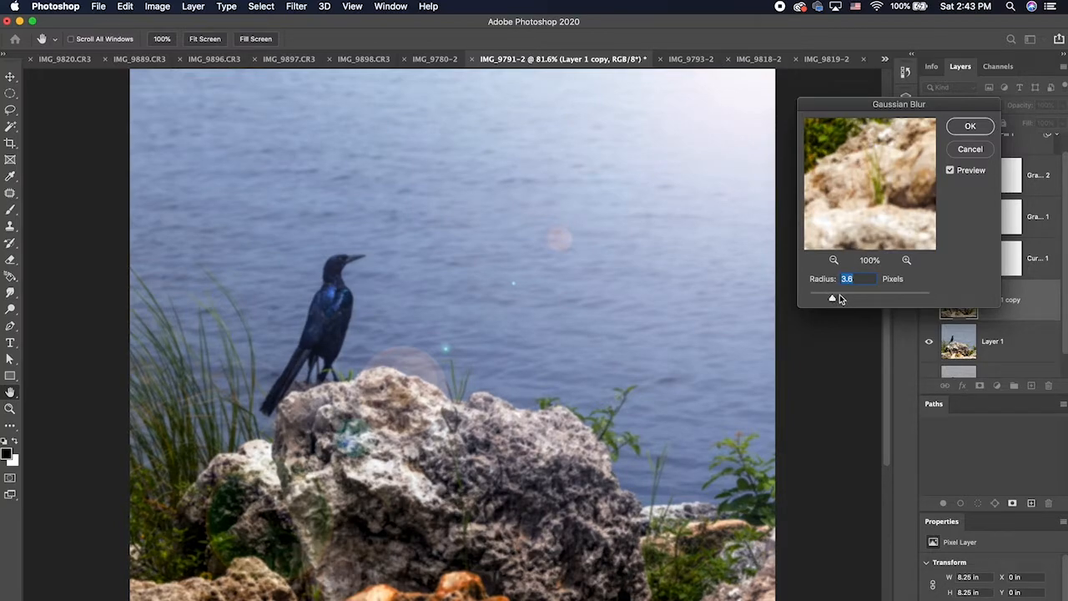
{"action": "left_click_drag", "start_coordinate": [822, 298], "coordinate": [842, 300]}
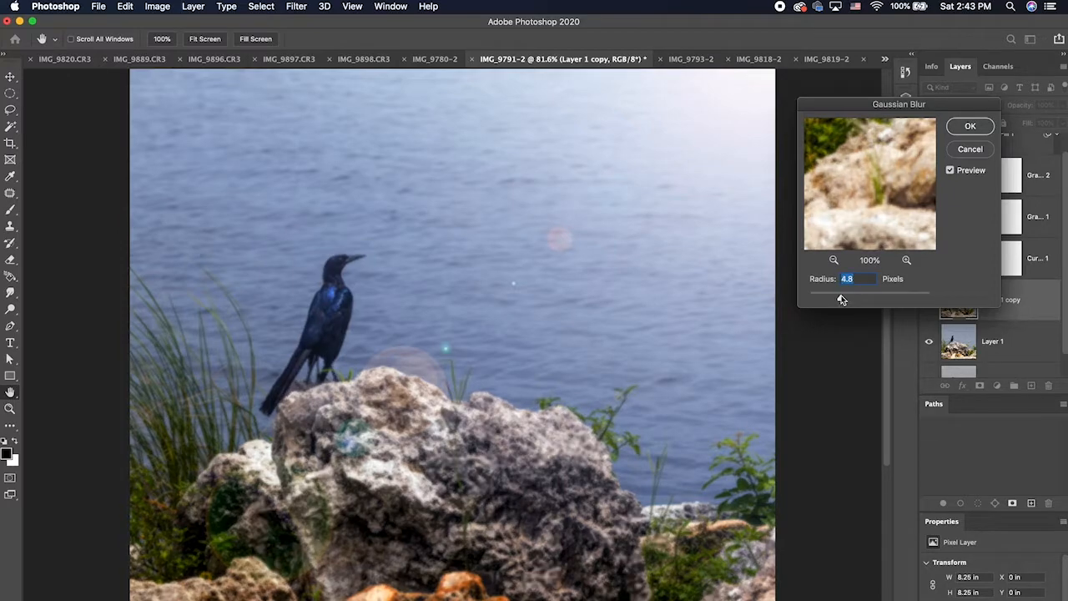
{"action": "left_click", "coordinate": [971, 126]}
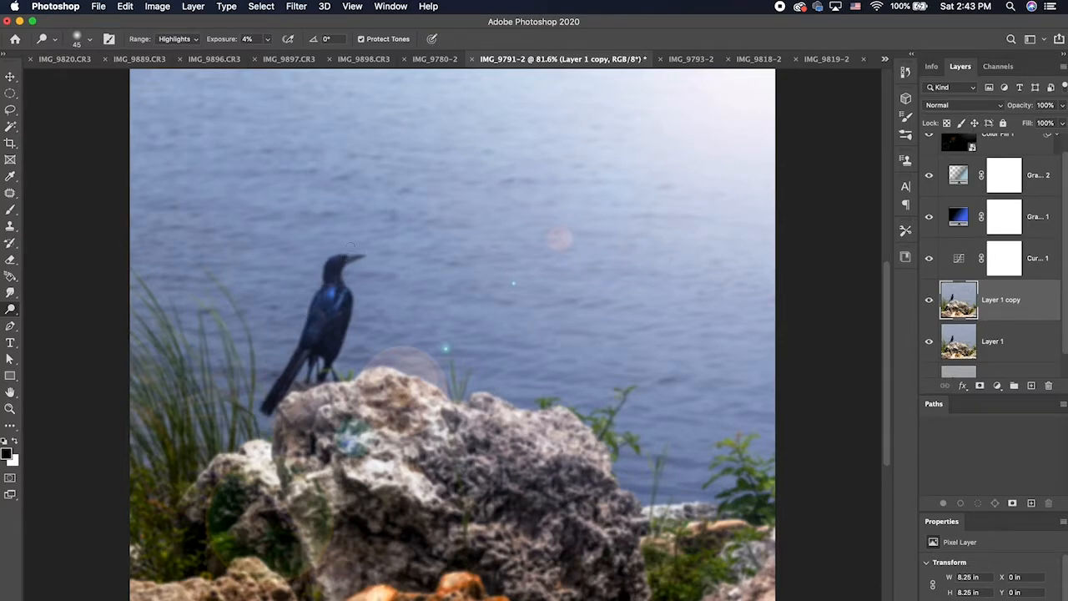
Step: Start a Pen tool path at the bird's tail tip and trace the tail's outer edge up to the lower back
{"action": "key", "text": "p"}
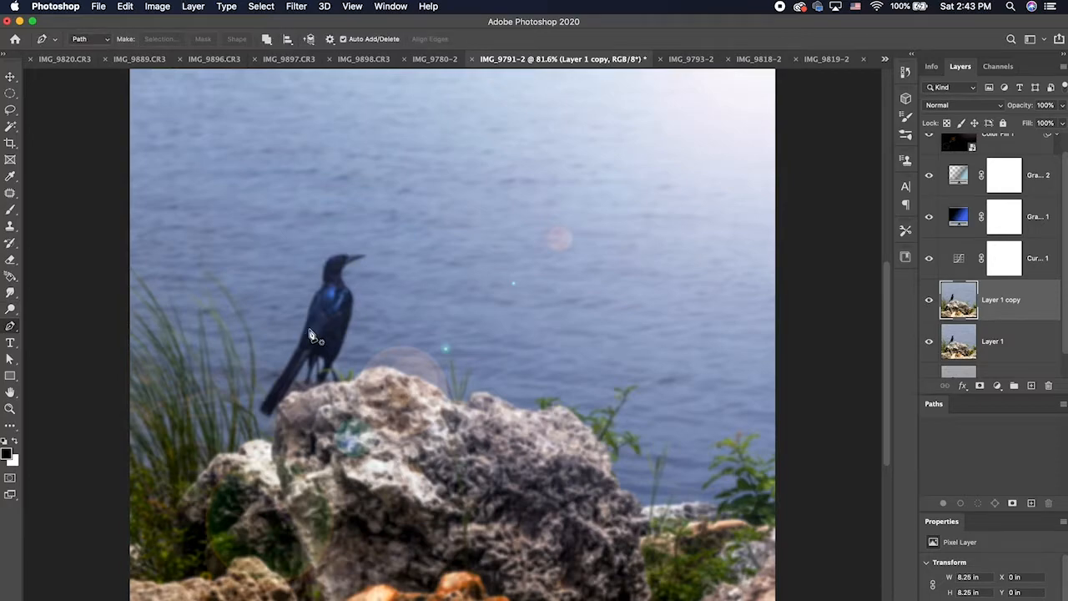
{"action": "scroll", "coordinate": [311, 338], "scroll_direction": "up", "scroll_amount": 5}
{"action": "scroll", "coordinate": [381, 393], "scroll_direction": "up", "scroll_amount": 5}
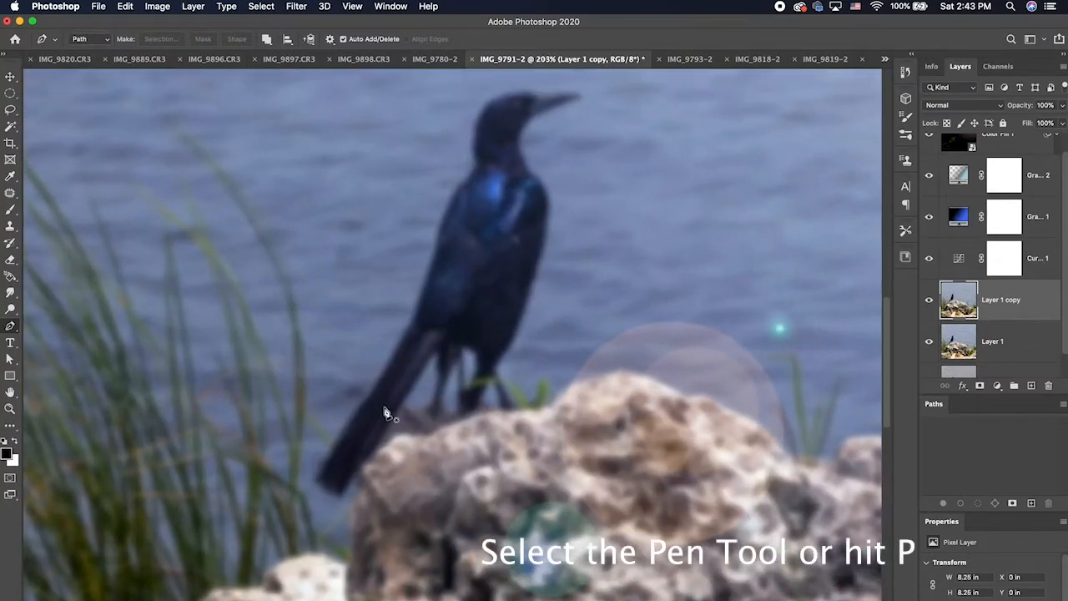
{"action": "scroll", "coordinate": [330, 451], "scroll_direction": "up", "scroll_amount": 2}
{"action": "scroll", "coordinate": [415, 322], "scroll_direction": "down", "scroll_amount": 2}
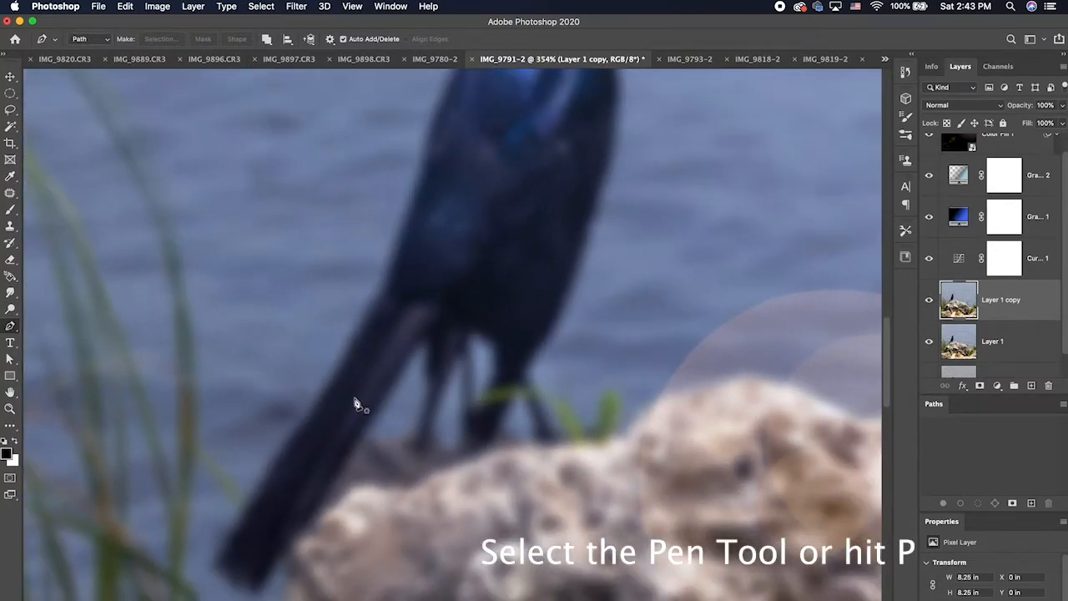
{"action": "left_click", "coordinate": [216, 561]}
{"action": "left_click", "coordinate": [302, 427]}
{"action": "left_click", "coordinate": [371, 311]}
{"action": "left_click", "coordinate": [398, 268]}
Step: Continue the path up the bird's back, around the nape and crown, and out to the tip of the beak
{"action": "scroll", "coordinate": [442, 301], "scroll_direction": "up", "scroll_amount": 8}
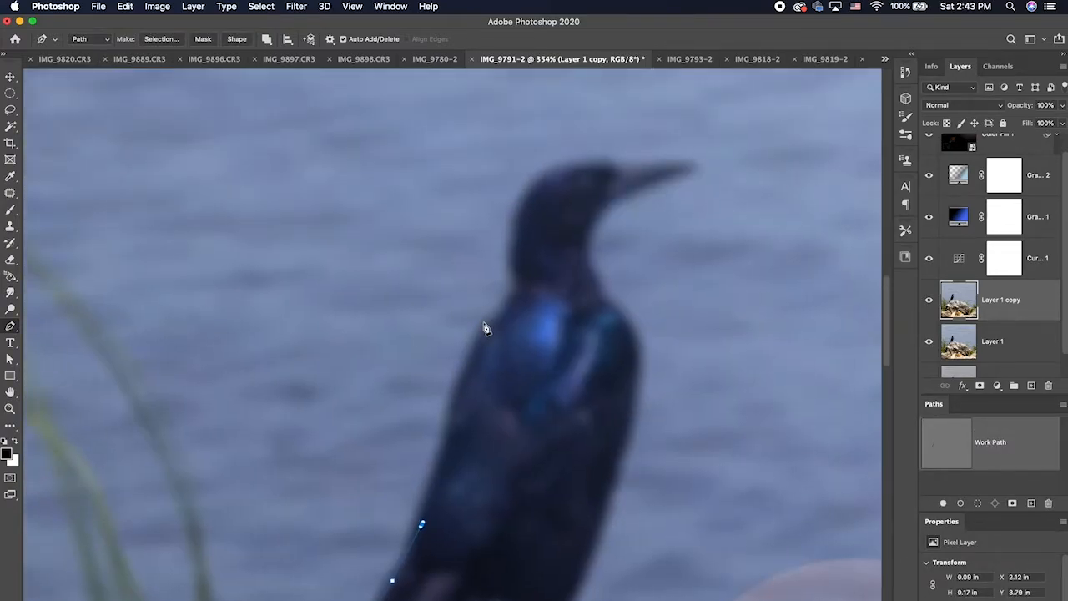
{"action": "left_click", "coordinate": [475, 344]}
{"action": "left_click", "coordinate": [504, 308]}
{"action": "left_click", "coordinate": [516, 281]}
{"action": "left_click", "coordinate": [520, 196]}
{"action": "left_click", "coordinate": [555, 170]}
{"action": "left_click_drag", "start_coordinate": [635, 167], "coordinate": [639, 167]}
{"action": "left_click", "coordinate": [696, 165]}
Step: Continue the path under the beak, down the throat and along the chest to the lower belly
{"action": "left_click", "coordinate": [671, 177]}
{"action": "left_click", "coordinate": [618, 196]}
{"action": "left_click", "coordinate": [596, 215]}
{"action": "left_click_drag", "start_coordinate": [596, 276], "coordinate": [604, 296]}
{"action": "key", "text": "super+z"}
{"action": "left_click_drag", "start_coordinate": [623, 322], "coordinate": [637, 401]}
{"action": "scroll", "coordinate": [636, 405], "scroll_direction": "down", "scroll_amount": 5}
{"action": "left_click_drag", "start_coordinate": [597, 434], "coordinate": [582, 489]}
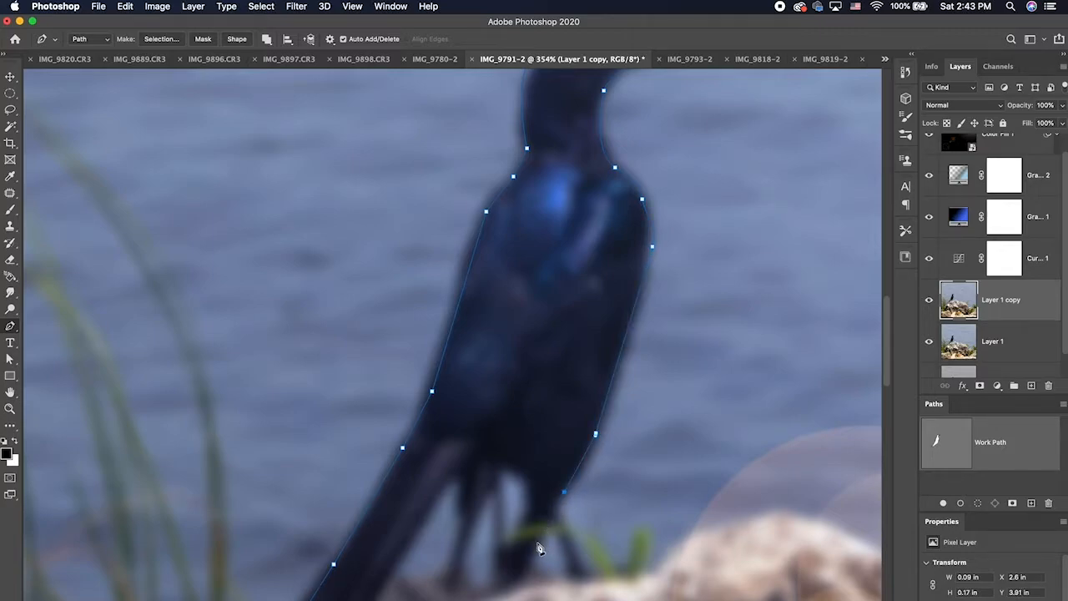
Step: Trace the path around the top of the legs and the tail's inner edge, and close it at the tail
{"action": "left_click", "coordinate": [517, 575]}
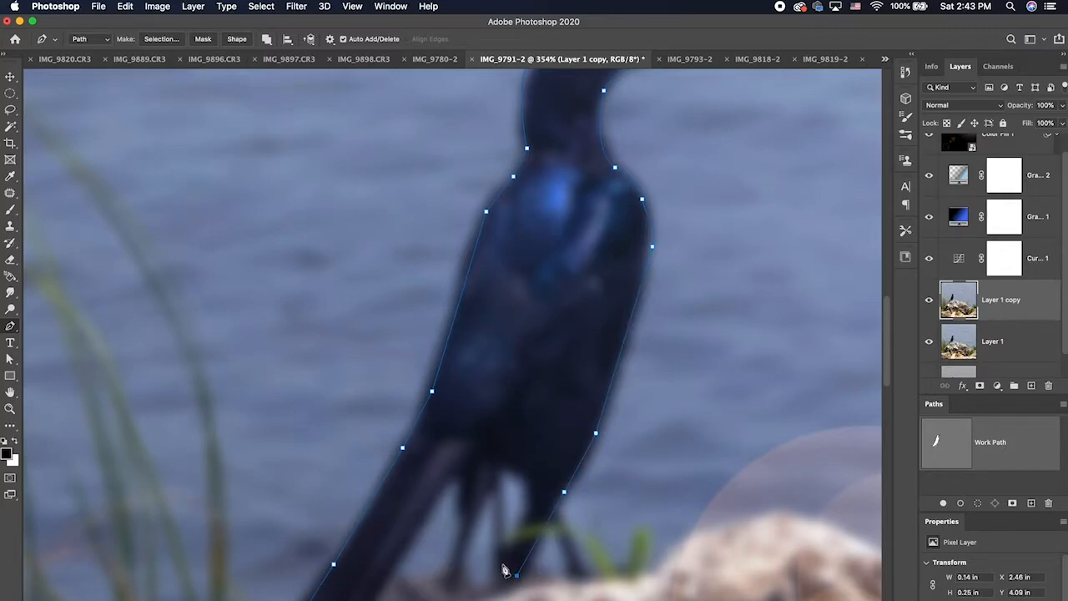
{"action": "key", "text": "super+z"}
{"action": "left_click", "coordinate": [523, 527]}
{"action": "left_click_drag", "start_coordinate": [510, 470], "coordinate": [498, 461]}
{"action": "left_click", "coordinate": [457, 479]}
{"action": "scroll", "coordinate": [441, 517], "scroll_direction": "down", "scroll_amount": 5}
{"action": "scroll", "coordinate": [441, 518], "scroll_direction": "left", "scroll_amount": 2}
{"action": "left_click", "coordinate": [432, 424]}
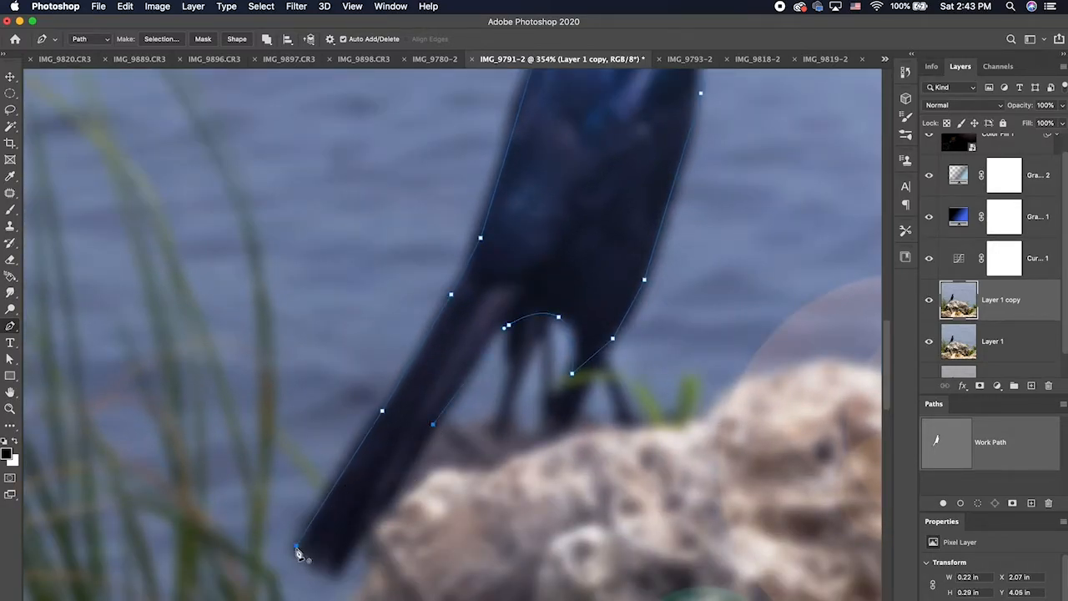
{"action": "left_click", "coordinate": [296, 547]}
{"action": "left_click_drag", "start_coordinate": [297, 547], "coordinate": [341, 470]}
Step: Convert the bird path into a new selection with a feather radius of 2 pixels
{"action": "scroll", "coordinate": [573, 268], "scroll_direction": "up", "scroll_amount": 5}
{"action": "scroll", "coordinate": [573, 268], "scroll_direction": "right", "scroll_amount": 3}
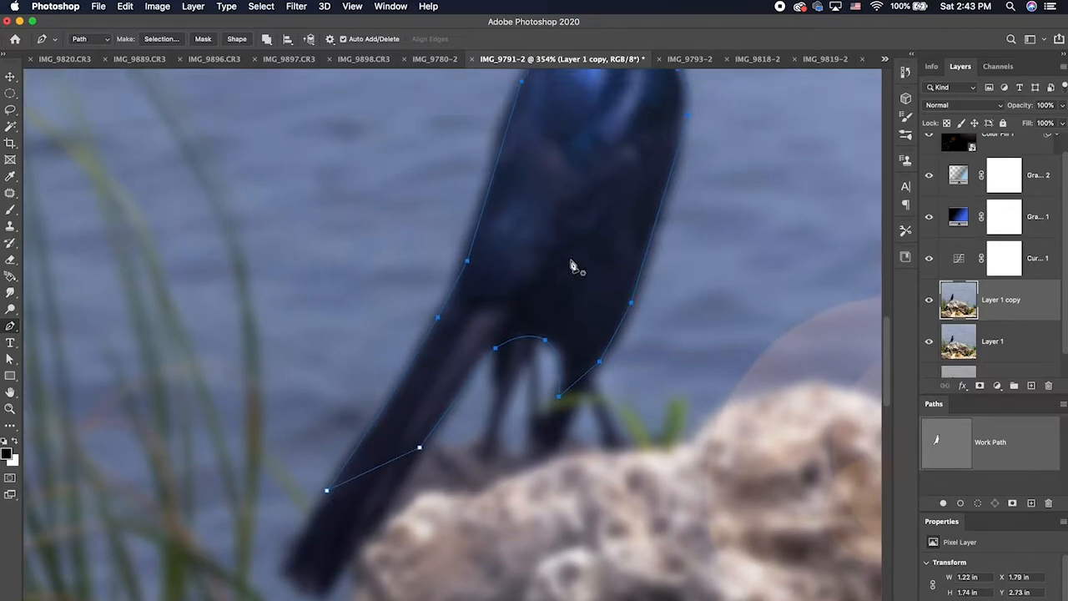
{"action": "scroll", "coordinate": [576, 276], "scroll_direction": "down", "scroll_amount": 2}
{"action": "scroll", "coordinate": [620, 220], "scroll_direction": "up", "scroll_amount": 3}
{"action": "scroll", "coordinate": [620, 219], "scroll_direction": "right", "scroll_amount": 2}
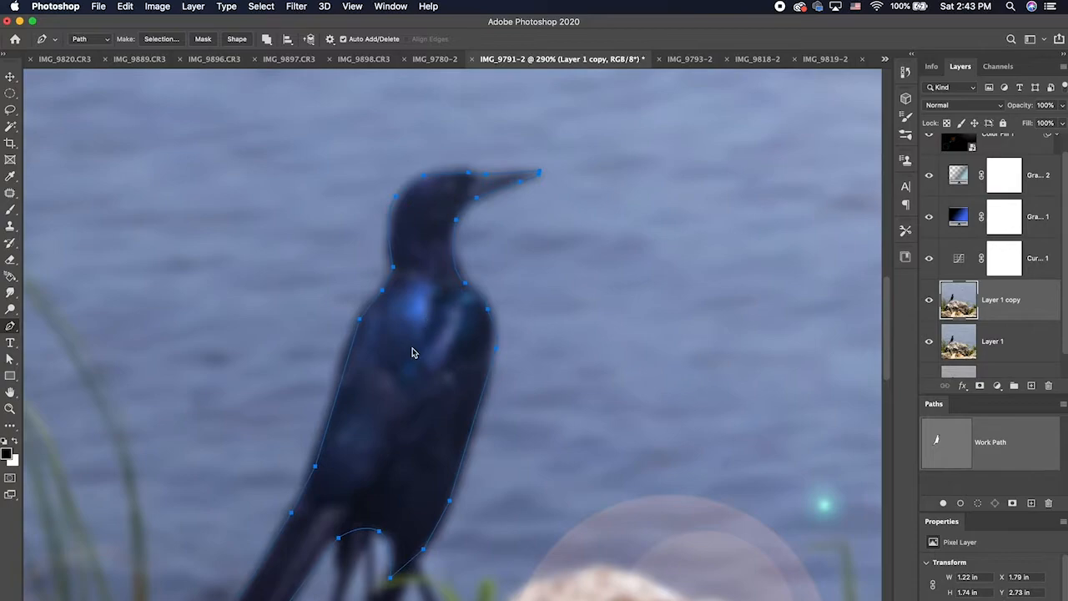
{"action": "right_click", "coordinate": [413, 348]}
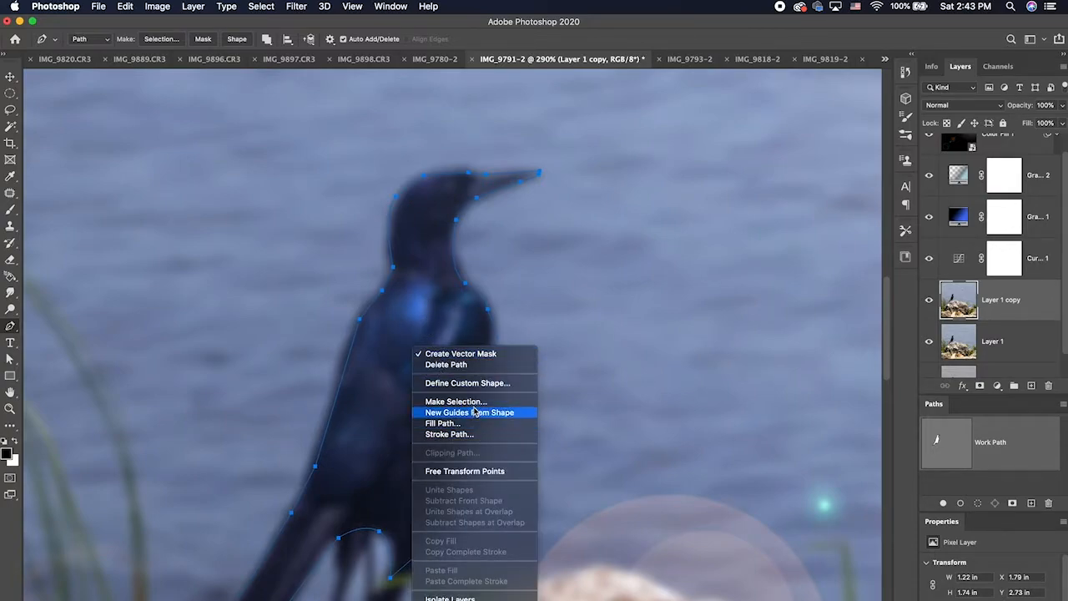
{"action": "left_click", "coordinate": [480, 402]}
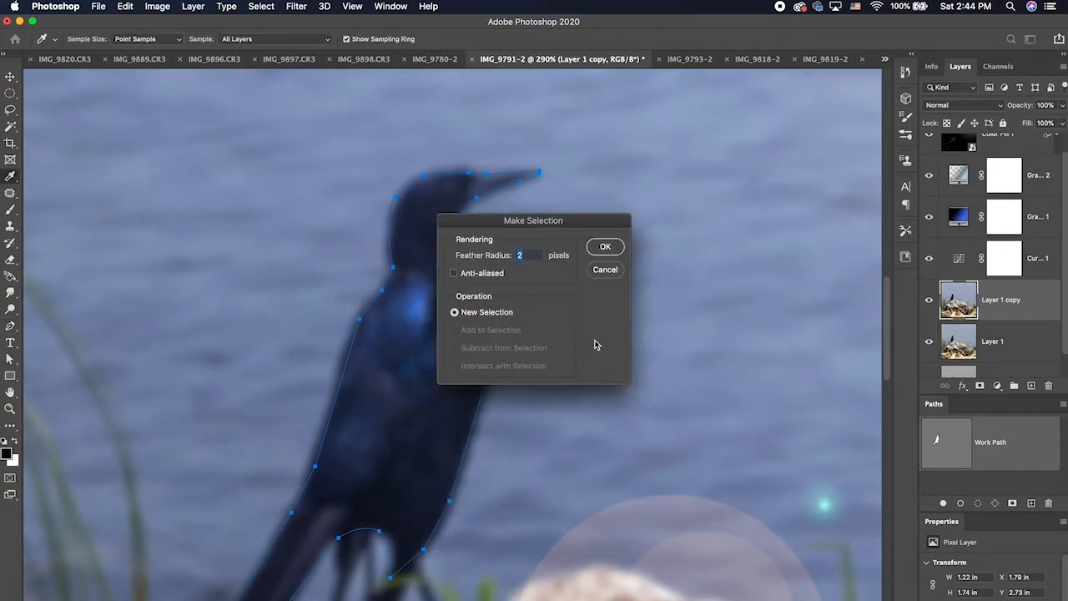
{"action": "key", "text": "Return"}
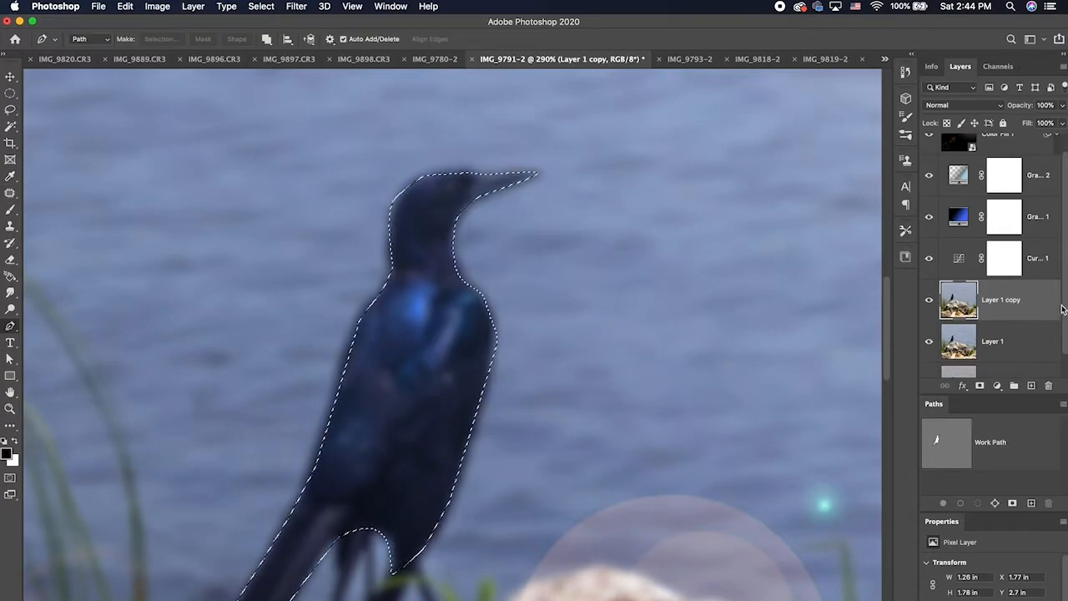
Step: Try adding a layer mask to Layer 1 copy from the bird selection, and undo it
{"action": "left_click", "coordinate": [980, 385]}
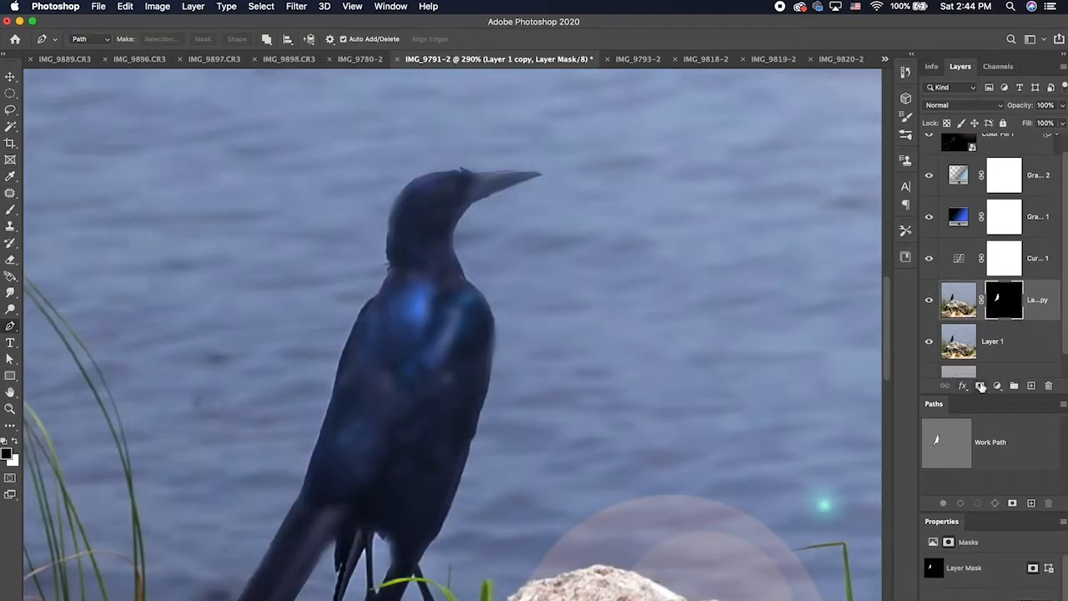
{"action": "key", "text": "super+z"}
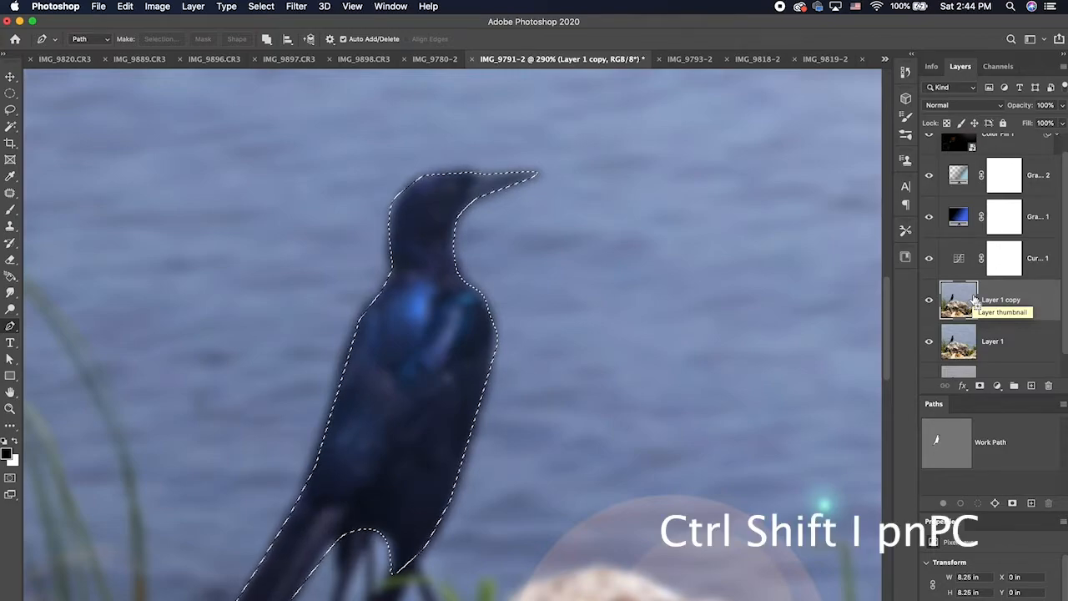
Step: Invert the bird selection so that it covers everything except the bird
{"action": "scroll", "coordinate": [599, 377], "scroll_direction": "down", "scroll_amount": 5}
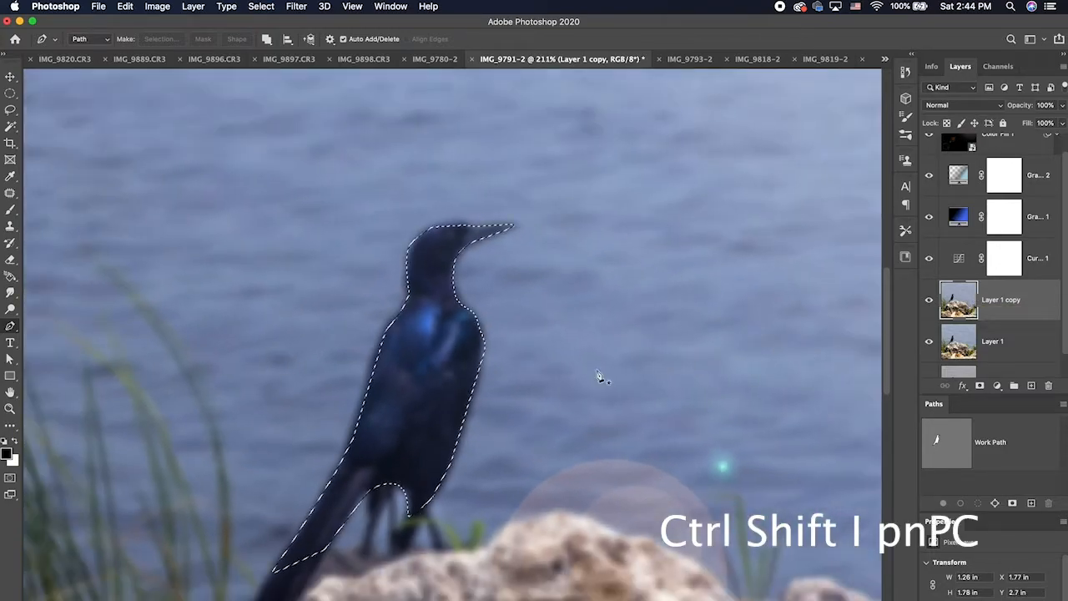
{"action": "scroll", "coordinate": [576, 417], "scroll_direction": "down", "scroll_amount": 3}
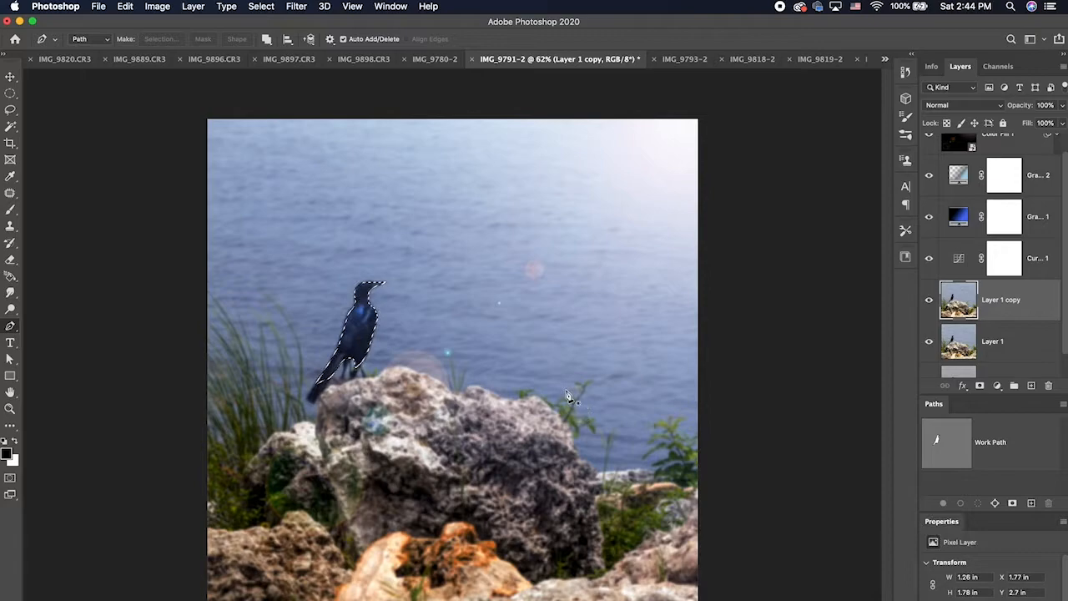
{"action": "key", "text": "ctrl+shift+i"}
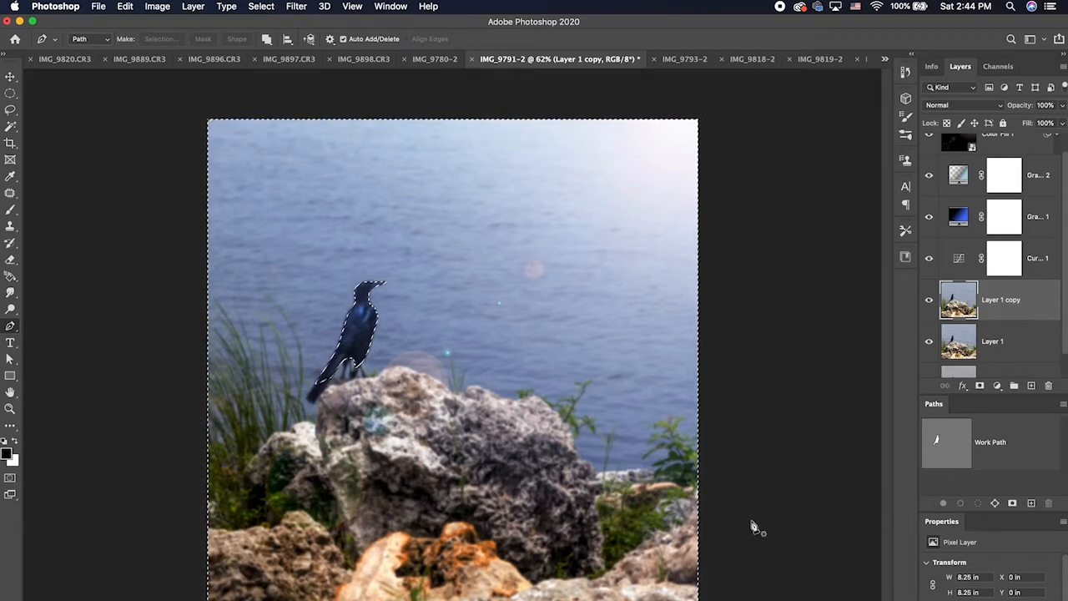
Step: Try masking Layer 1 copy with the inverted selection, check the bird's edges, and undo the mask
{"action": "left_click", "coordinate": [983, 385]}
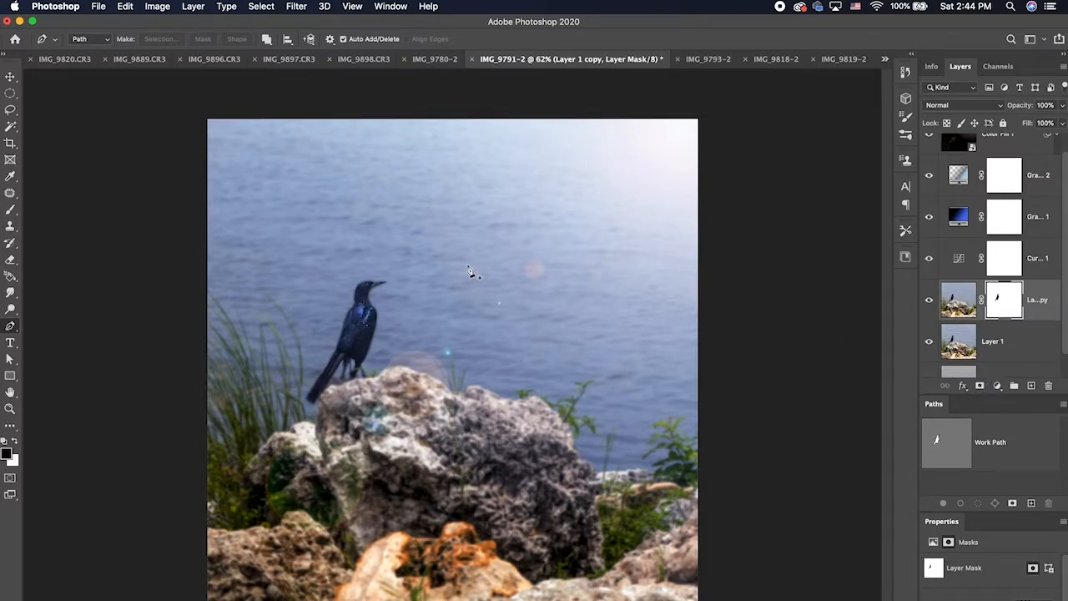
{"action": "scroll", "coordinate": [333, 354], "scroll_direction": "up", "scroll_amount": 4}
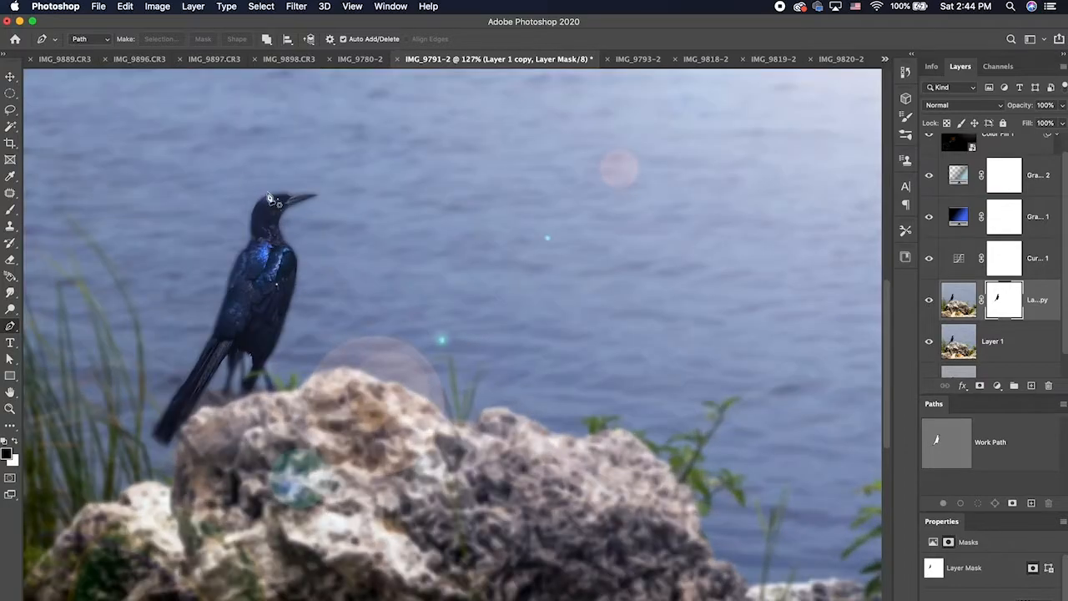
{"action": "scroll", "coordinate": [285, 215], "scroll_direction": "up", "scroll_amount": 2}
{"action": "scroll", "coordinate": [285, 214], "scroll_direction": "down", "scroll_amount": 2}
{"action": "scroll", "coordinate": [308, 279], "scroll_direction": "down", "scroll_amount": 1}
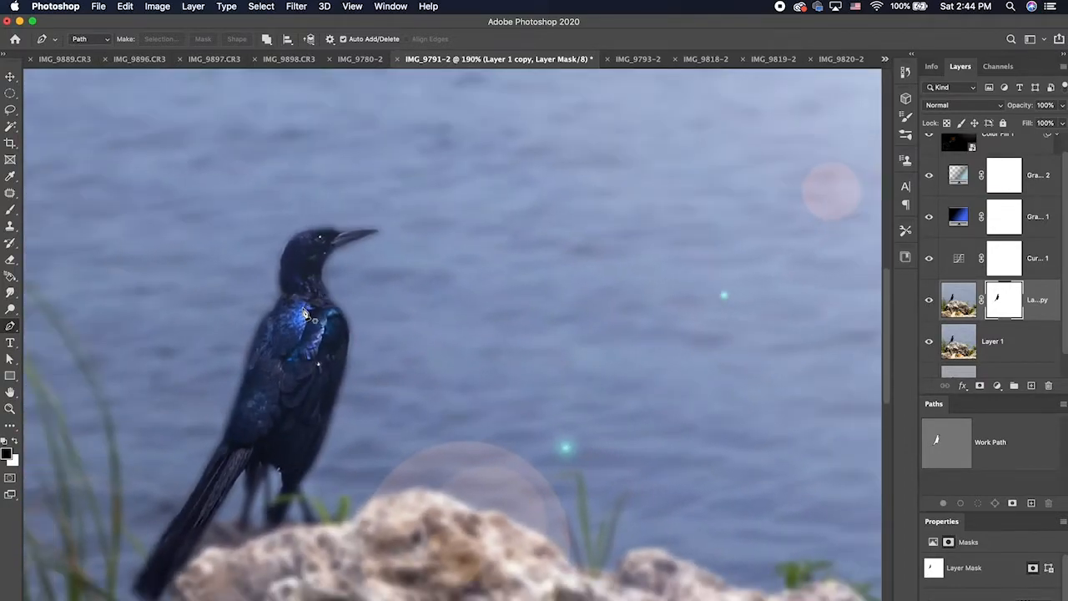
{"action": "key", "text": "super+z"}
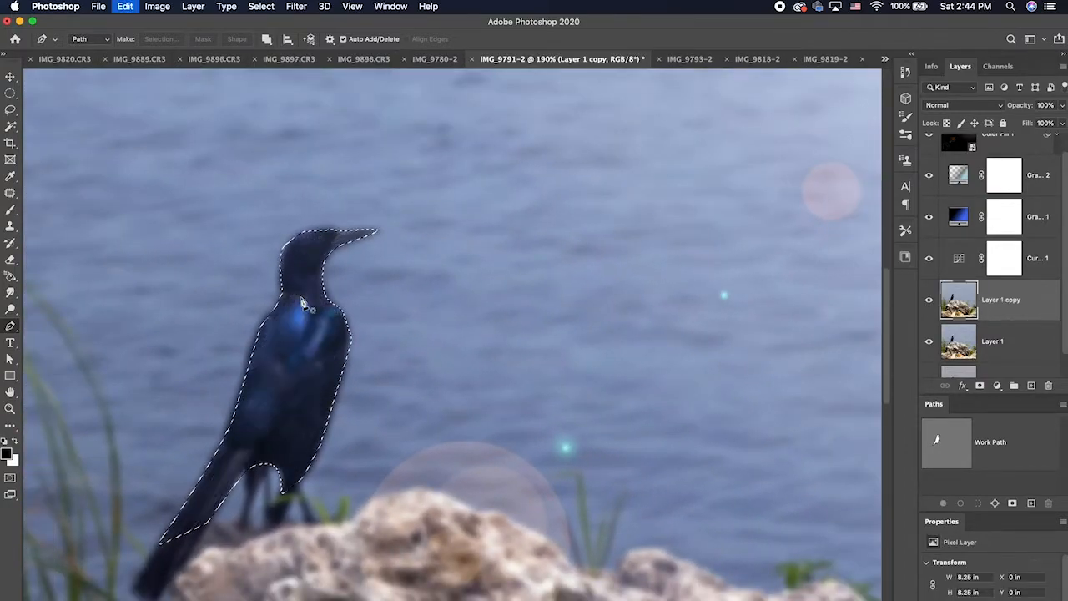
Step: Smooth the inverted selection with a sample radius of 1 pixel
{"action": "left_click", "coordinate": [261, 6]}
{"action": "mouse_move", "coordinate": [397, 191]}
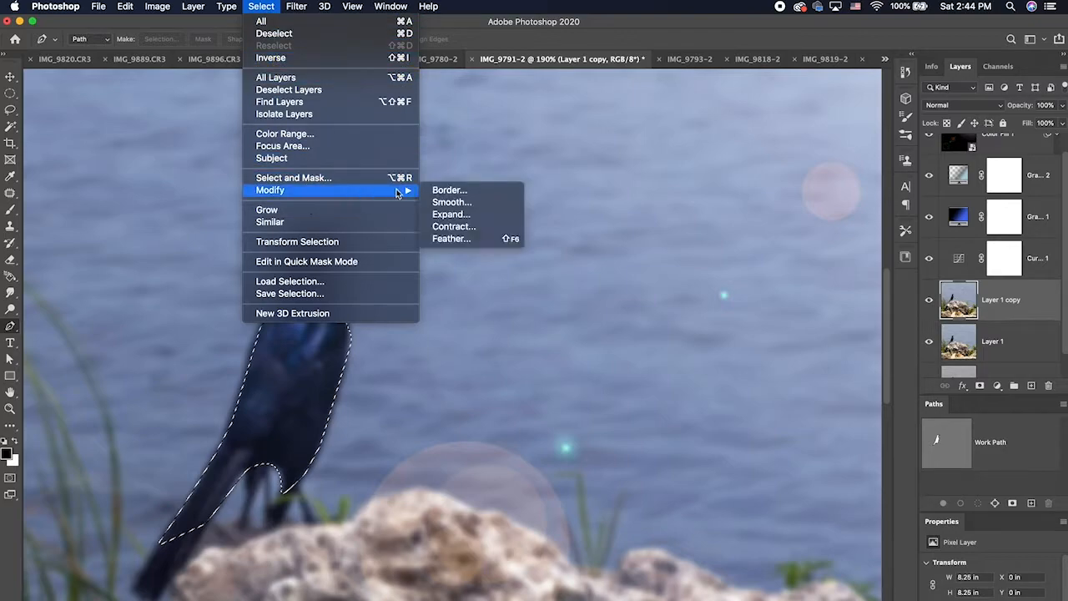
{"action": "left_click", "coordinate": [477, 204]}
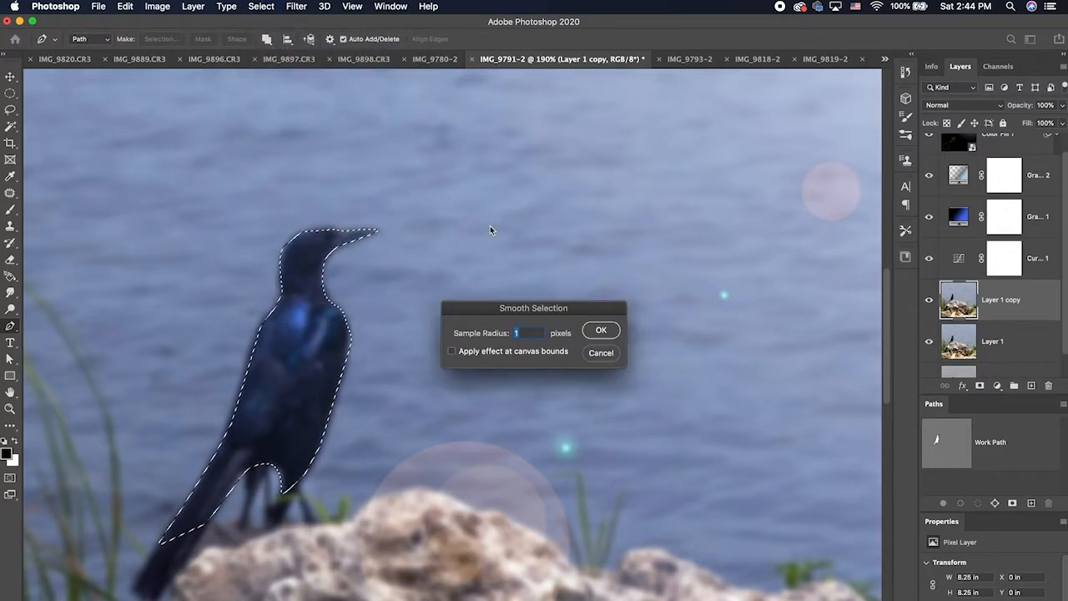
{"action": "key", "text": "Return"}
Step: Feather the selection by 5 pixels and add it to Layer 1 copy as a layer mask
{"action": "left_click", "coordinate": [261, 6]}
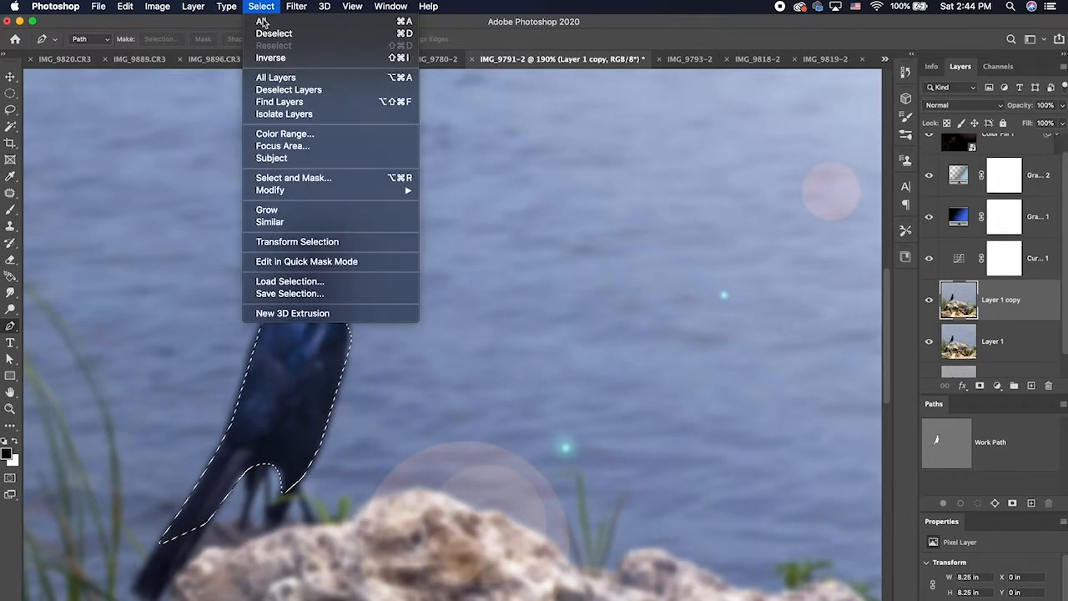
{"action": "mouse_move", "coordinate": [393, 190]}
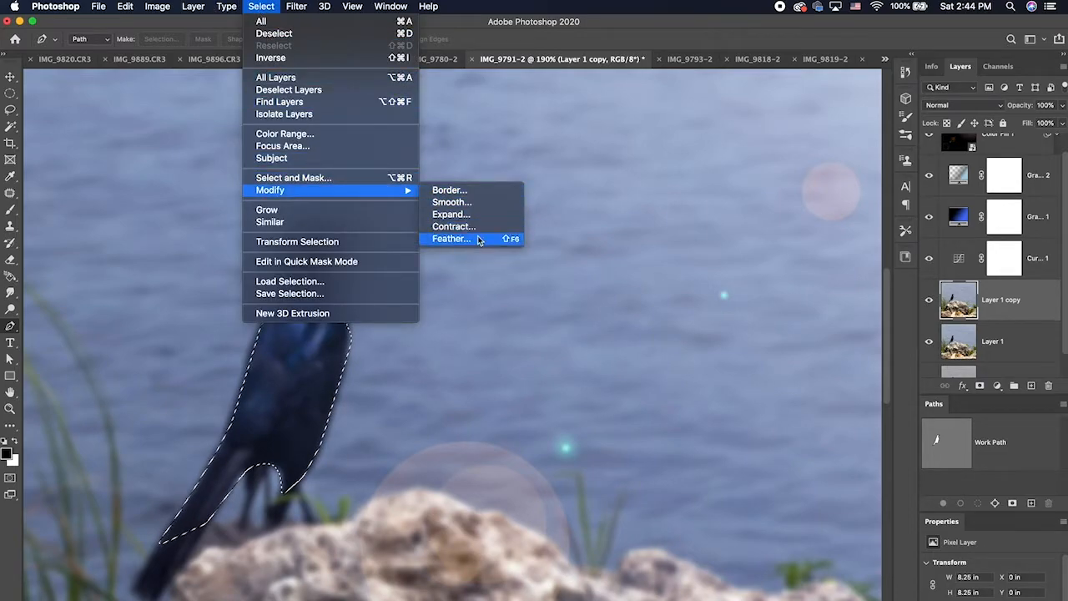
{"action": "left_click", "coordinate": [477, 239]}
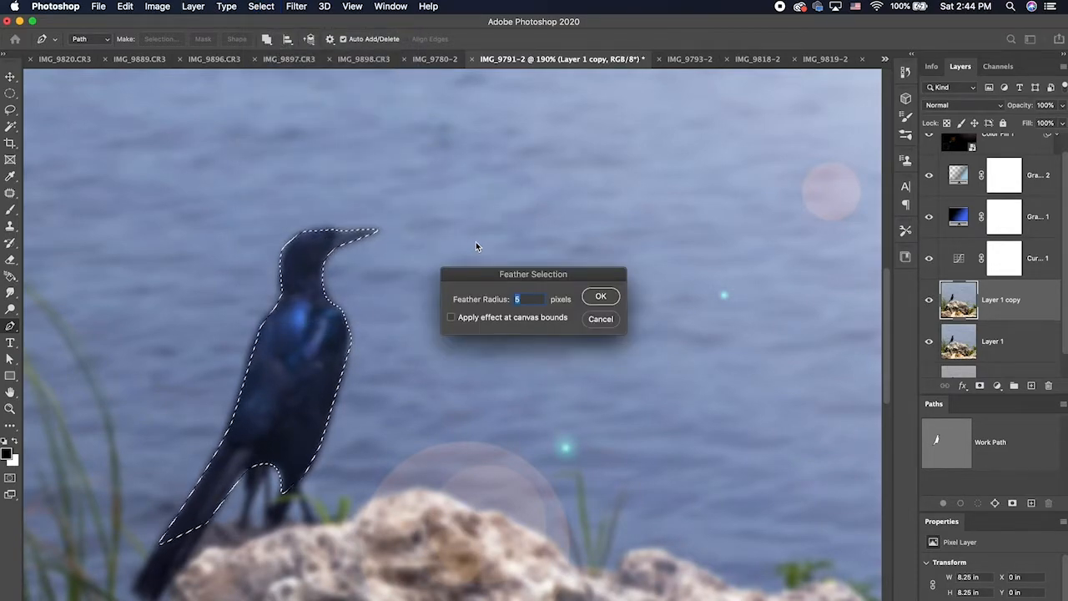
{"action": "key", "text": "Return"}
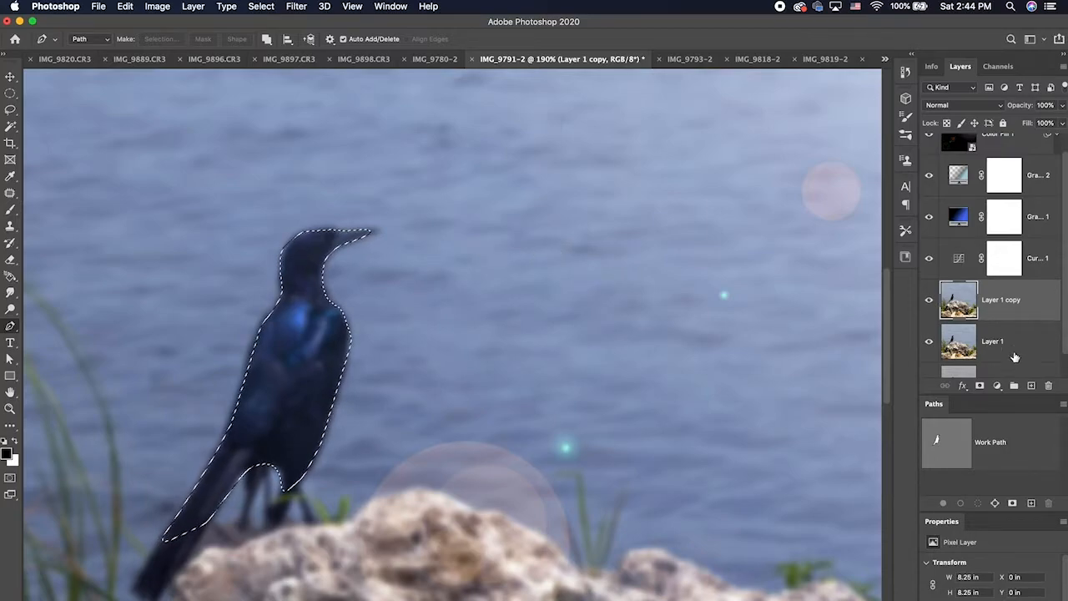
{"action": "left_click", "coordinate": [981, 386]}
{"action": "scroll", "coordinate": [495, 483], "scroll_direction": "down", "scroll_amount": 5}
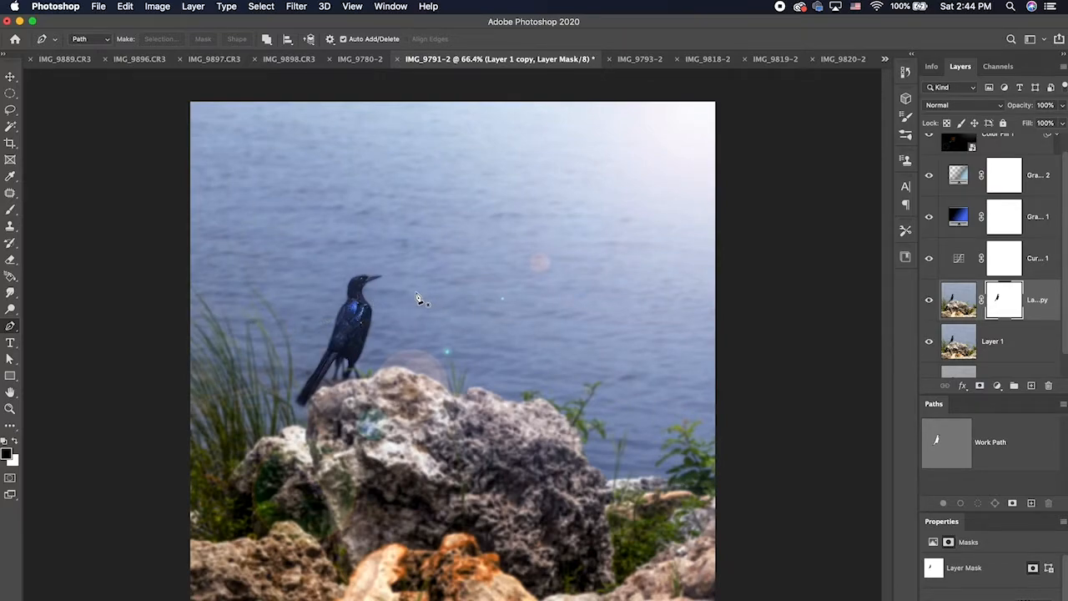
Step: Load the layer mask of Layer 1 copy as a selection around the bird
{"action": "left_click", "coordinate": [1002, 306], "text": "super"}
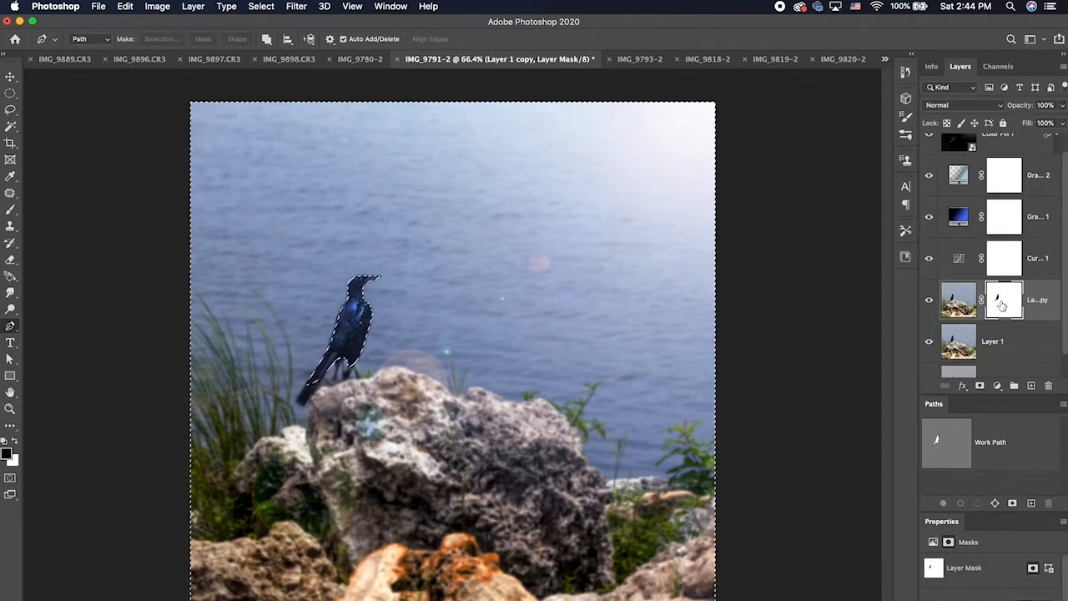
{"action": "scroll", "coordinate": [359, 292], "scroll_direction": "up", "scroll_amount": 3}
{"action": "scroll", "coordinate": [358, 293], "scroll_direction": "left", "scroll_amount": 5}
{"action": "scroll", "coordinate": [358, 293], "scroll_direction": "up", "scroll_amount": 2}
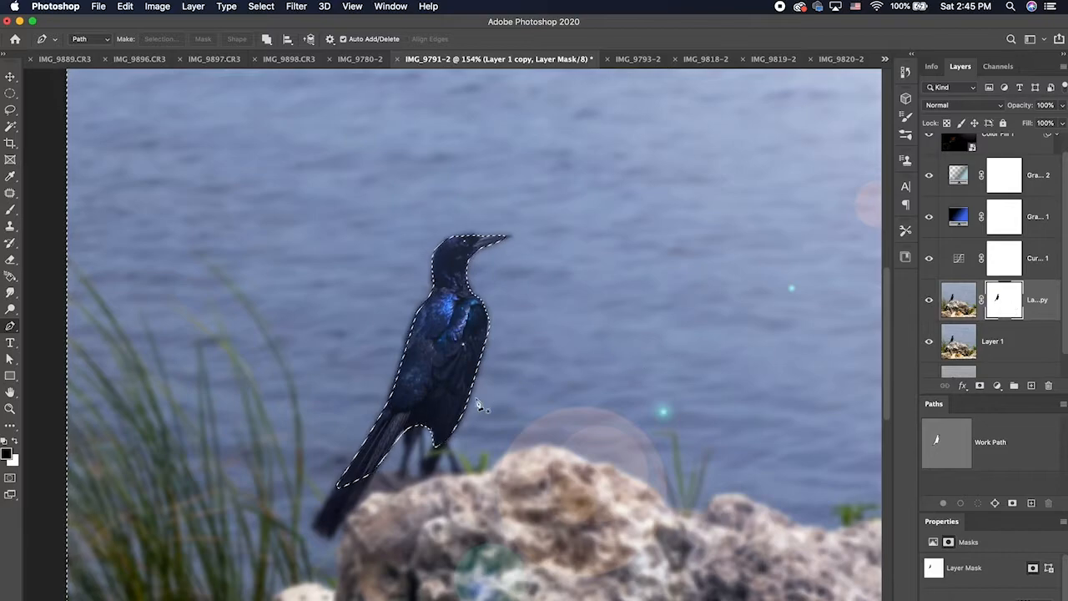
Step: Paint black on the mask along the bird's edges, legs and tail tip with a soft 60 px brush at 49% opacity
{"action": "key", "text": "b"}
{"action": "scroll", "coordinate": [420, 264], "scroll_direction": "up", "scroll_amount": 3}
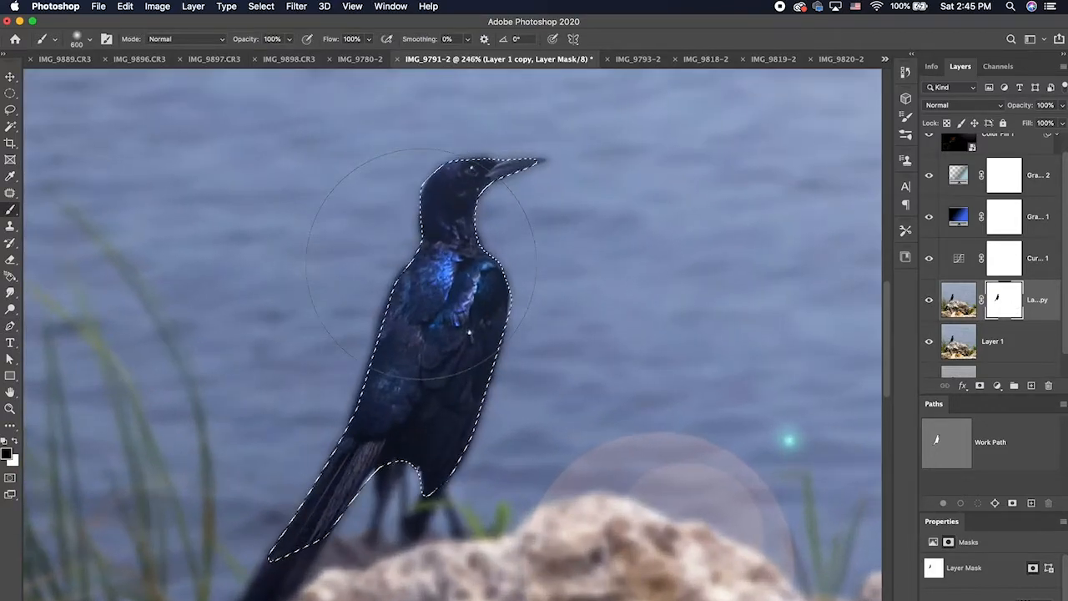
{"action": "key", "text": "bracketleft"}
{"action": "key", "text": "bracketleft"}
{"action": "key", "text": "bracketleft"}
{"action": "key", "text": "bracketleft"}
{"action": "key", "text": "bracketleft"}
{"action": "key", "text": "bracketleft"}
{"action": "key", "text": "bracketleft"}
{"action": "key", "text": "bracketleft"}
{"action": "key", "text": "bracketleft"}
{"action": "key", "text": "bracketleft"}
{"action": "key", "text": "bracketleft"}
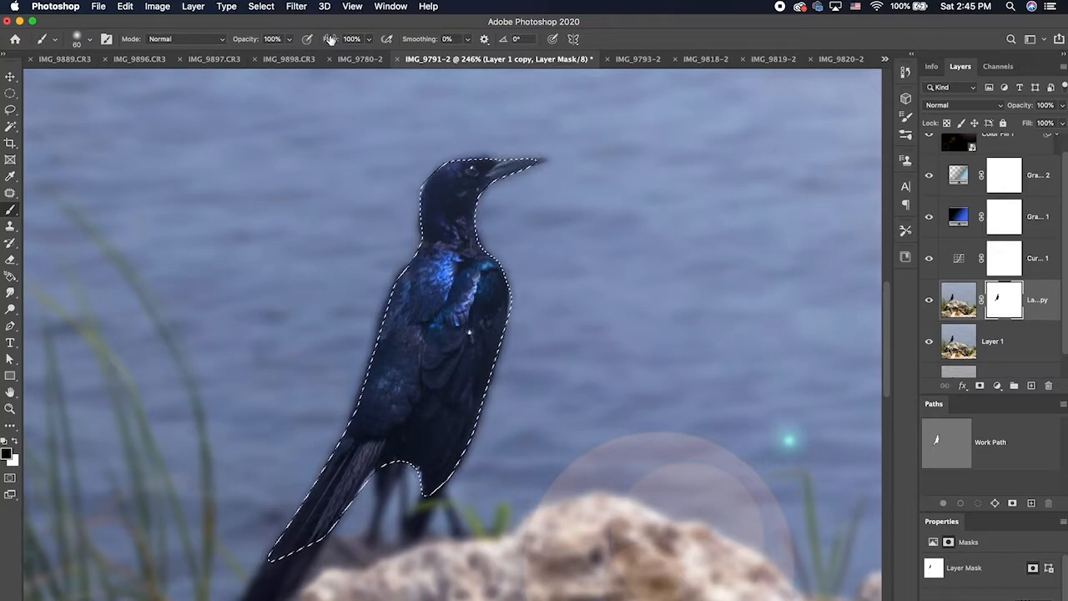
{"action": "left_click", "coordinate": [289, 39]}
{"action": "left_click", "coordinate": [258, 55]}
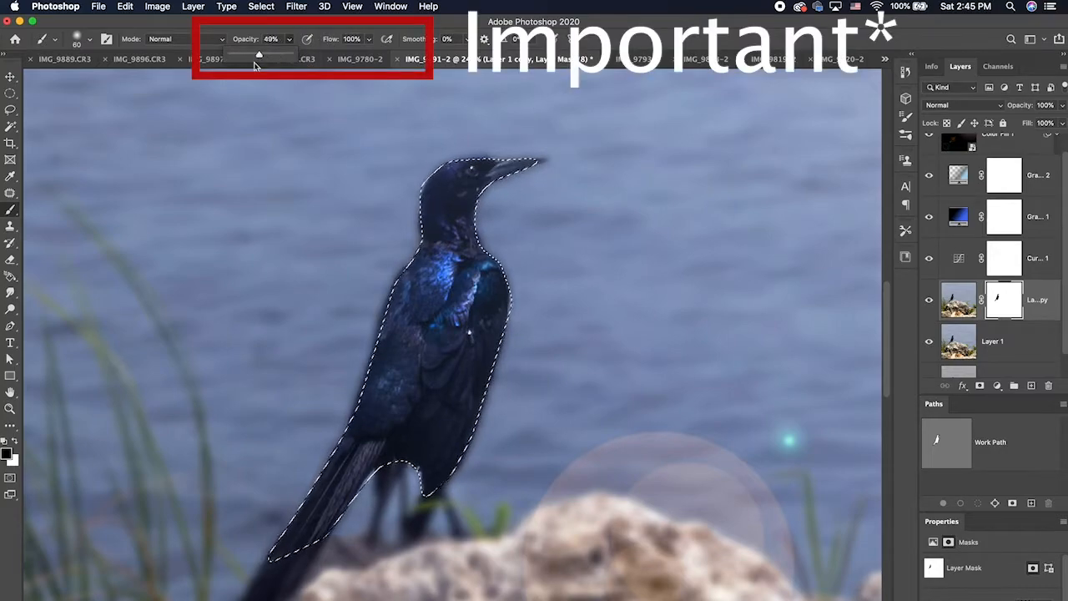
{"action": "left_click", "coordinate": [483, 224]}
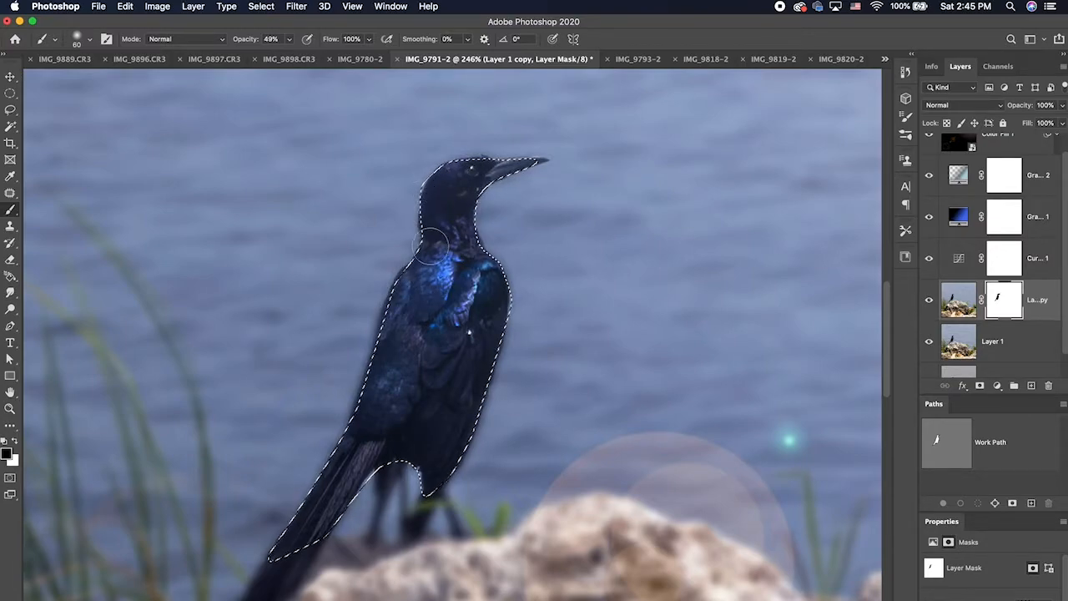
{"action": "scroll", "coordinate": [387, 363], "scroll_direction": "down", "scroll_amount": 5}
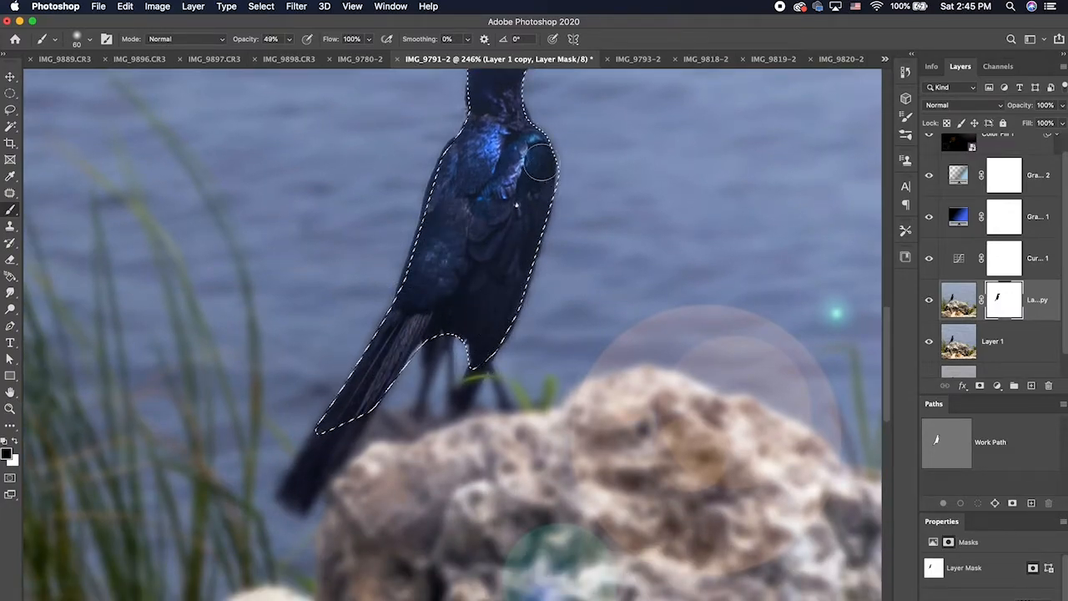
{"action": "scroll", "coordinate": [534, 119], "scroll_direction": "up", "scroll_amount": 5}
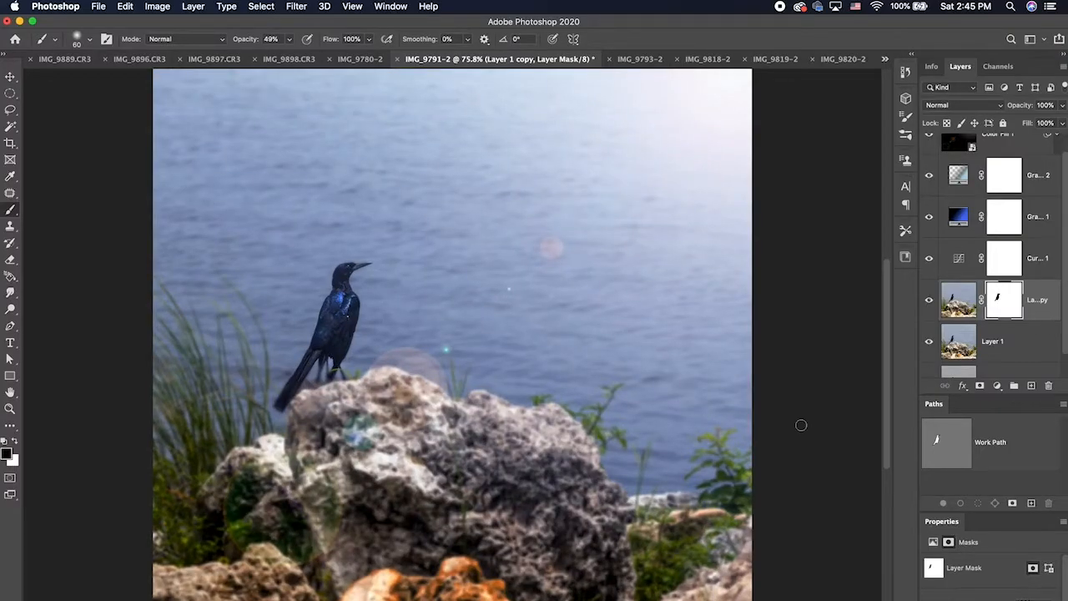
{"action": "scroll", "coordinate": [546, 316], "scroll_direction": "right", "scroll_amount": 2}
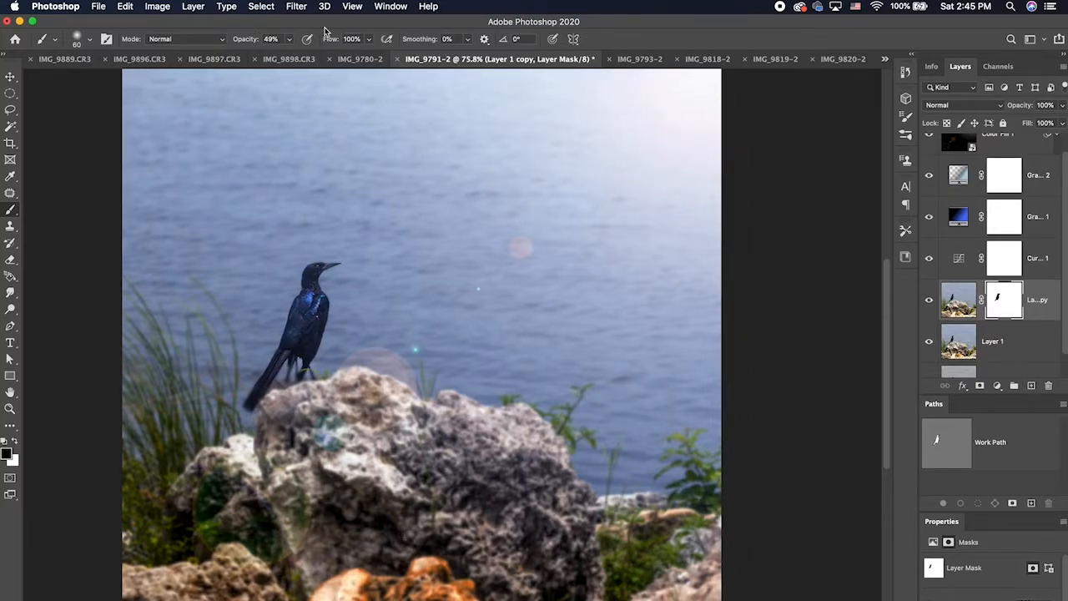
Step: Paint black on the mask over the rocks, grass and water around the bird with a soft 800 px brush at 14% opacity
{"action": "left_click", "coordinate": [287, 39]}
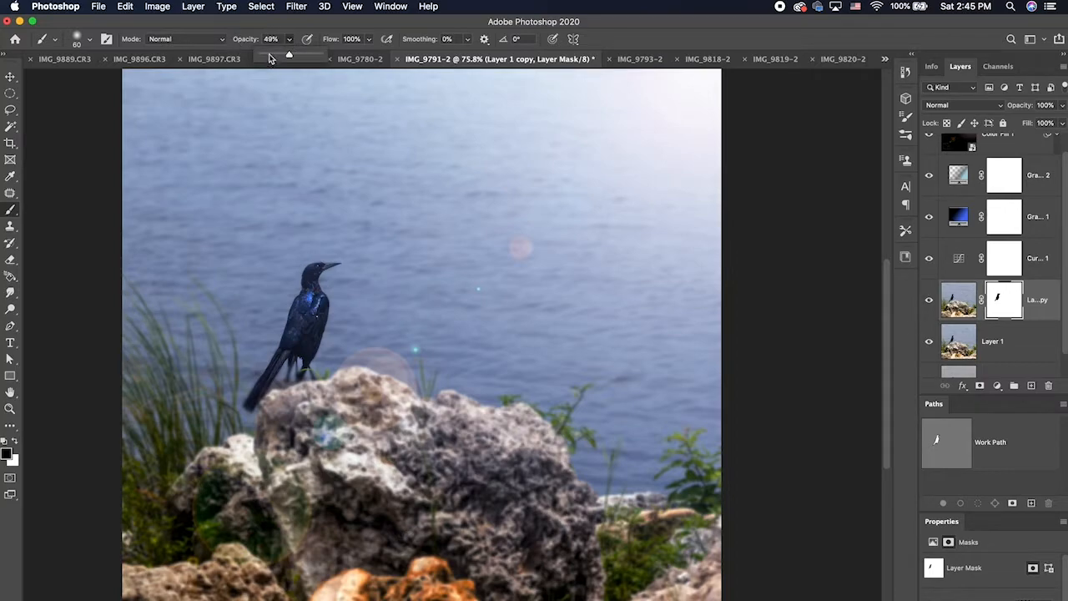
{"action": "key", "text": "]"}
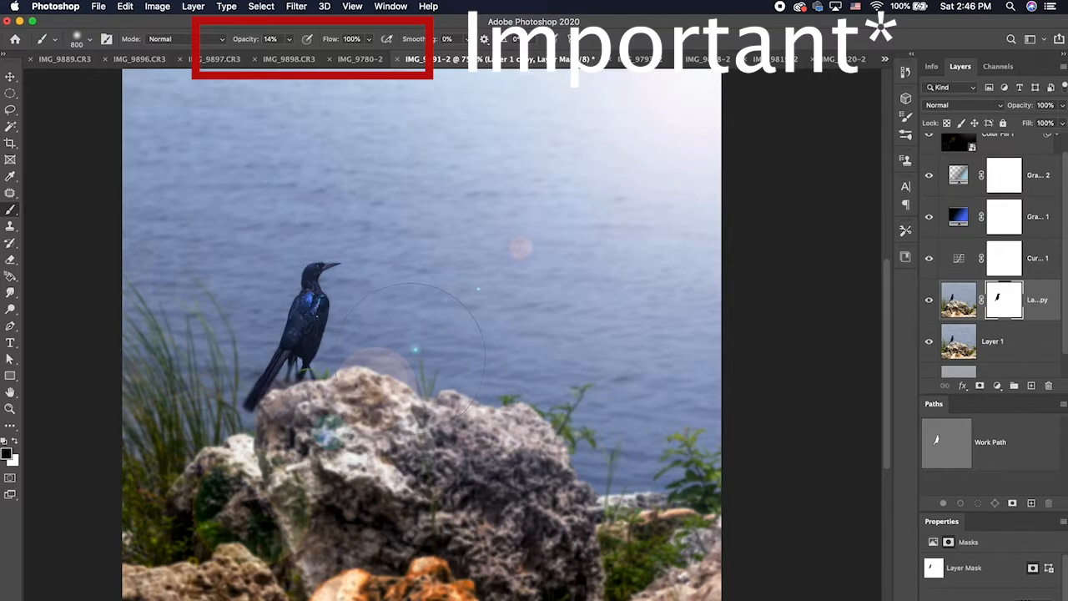
{"action": "scroll", "coordinate": [411, 356], "scroll_direction": "down", "scroll_amount": 5}
{"action": "scroll", "coordinate": [412, 357], "scroll_direction": "up", "scroll_amount": 3}
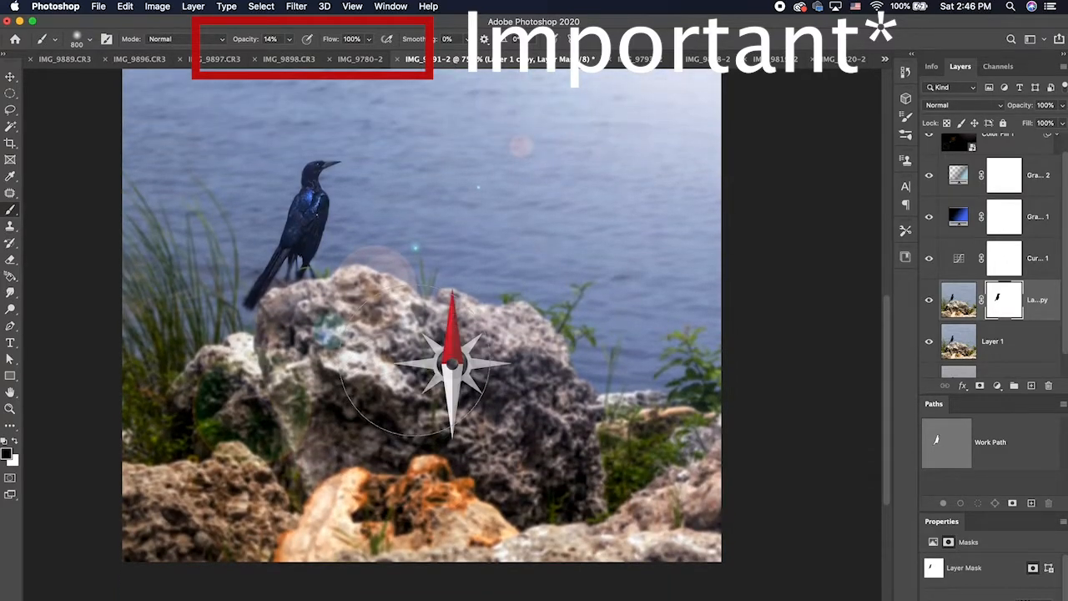
{"action": "scroll", "coordinate": [412, 343], "scroll_direction": "down", "scroll_amount": 3}
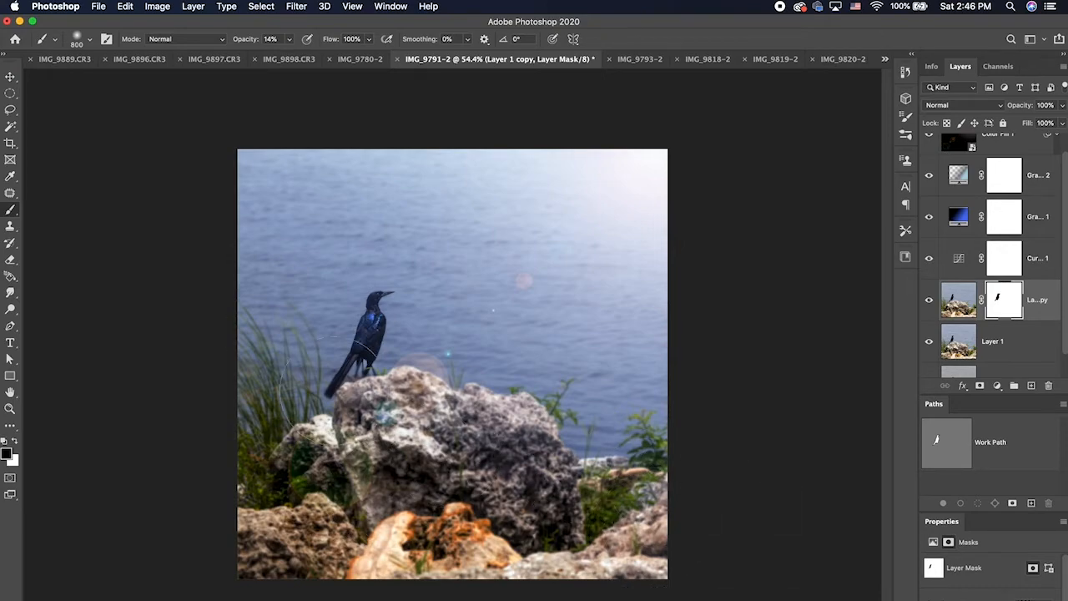
{"action": "mouse_move", "coordinate": [319, 440]}
{"action": "left_mouse_down"}
{"action": "mouse_move", "coordinate": [500, 508]}
{"action": "mouse_move", "coordinate": [605, 588]}
{"action": "left_mouse_up"}
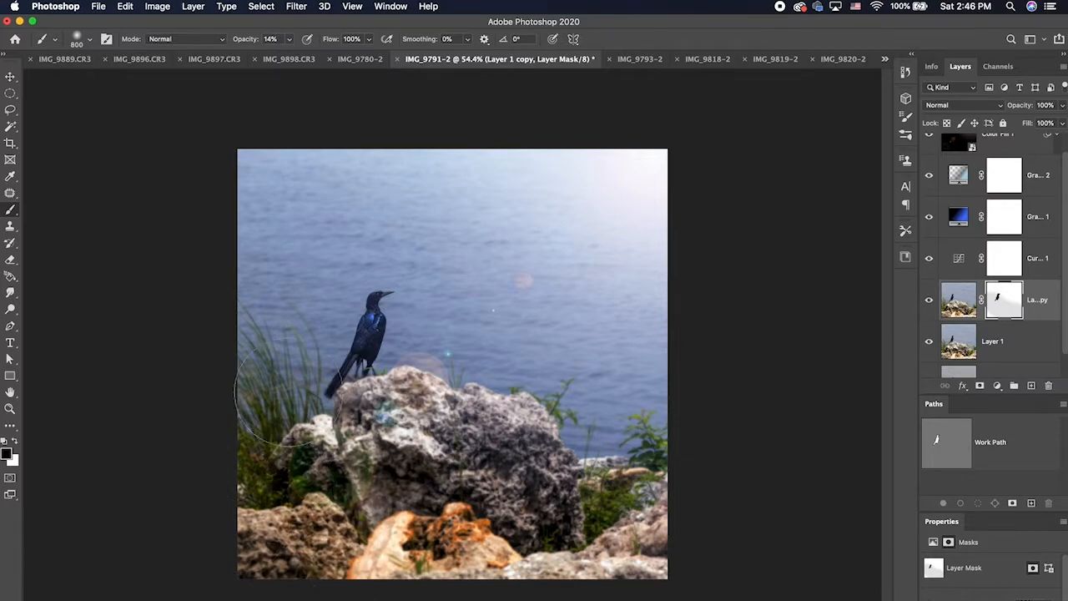
{"action": "mouse_move", "coordinate": [480, 391]}
{"action": "left_mouse_down"}
{"action": "mouse_move", "coordinate": [550, 435]}
{"action": "mouse_move", "coordinate": [621, 439]}
{"action": "mouse_move", "coordinate": [337, 408]}
{"action": "mouse_move", "coordinate": [357, 434]}
{"action": "left_mouse_up"}
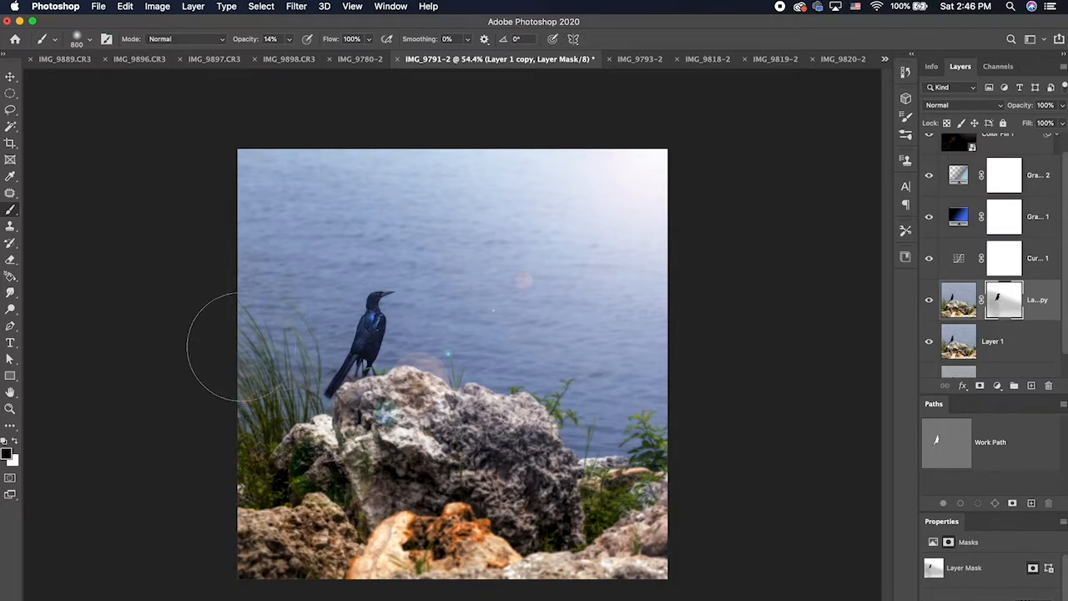
{"action": "mouse_move", "coordinate": [236, 332]}
{"action": "left_mouse_down"}
{"action": "mouse_move", "coordinate": [649, 437]}
{"action": "mouse_move", "coordinate": [674, 417]}
{"action": "left_mouse_up"}
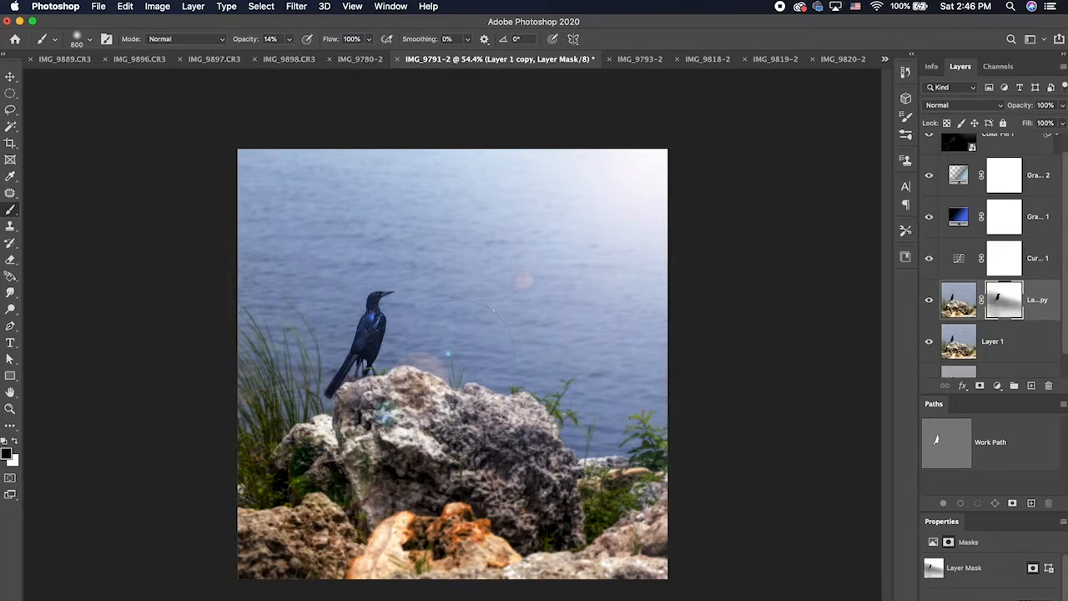
{"action": "mouse_move", "coordinate": [368, 336]}
{"action": "left_mouse_down"}
{"action": "mouse_move", "coordinate": [271, 342]}
{"action": "mouse_move", "coordinate": [670, 422]}
{"action": "mouse_move", "coordinate": [618, 399]}
{"action": "mouse_move", "coordinate": [653, 417]}
{"action": "left_mouse_up"}
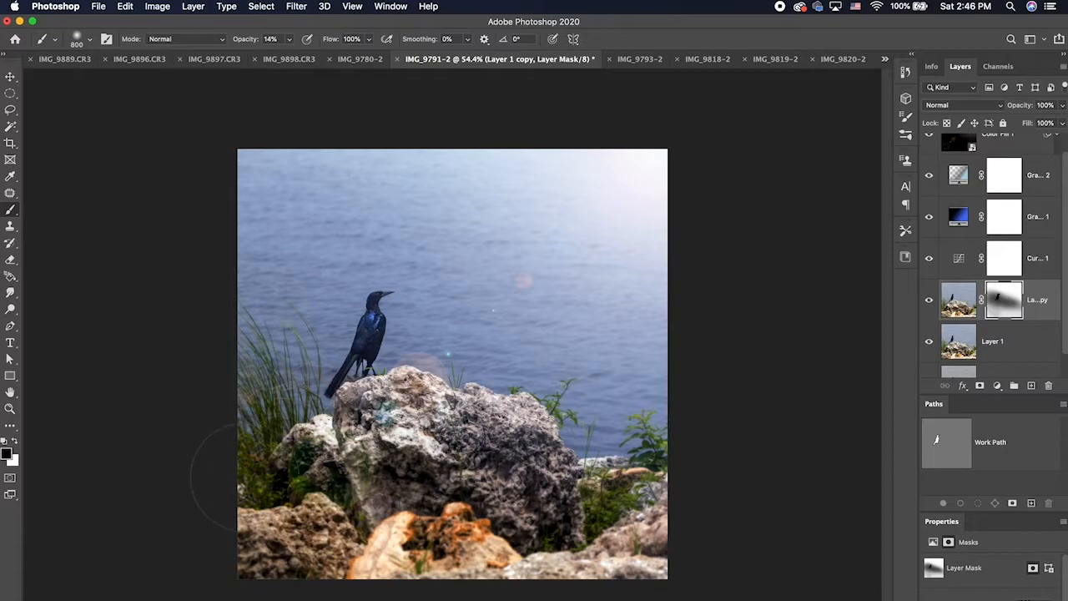
Step: Examine the bird, its perch and the blur transition up close and in the whole image
{"action": "key", "text": "super+plus"}
{"action": "key", "text": "super+plus"}
{"action": "key", "text": "super+plus"}
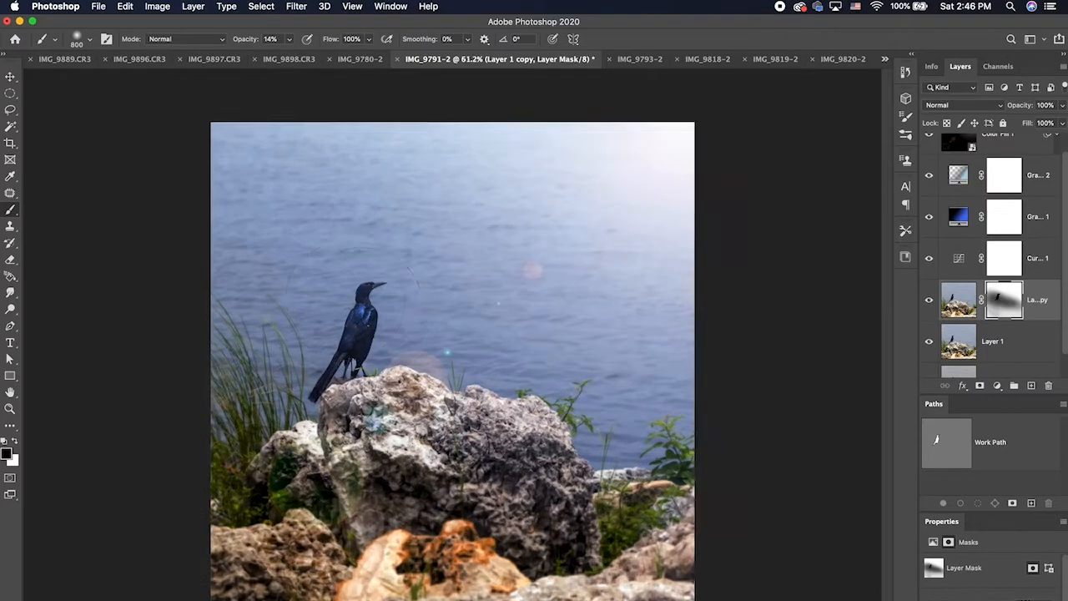
{"action": "scroll", "coordinate": [321, 219], "scroll_direction": "up", "scroll_amount": 5}
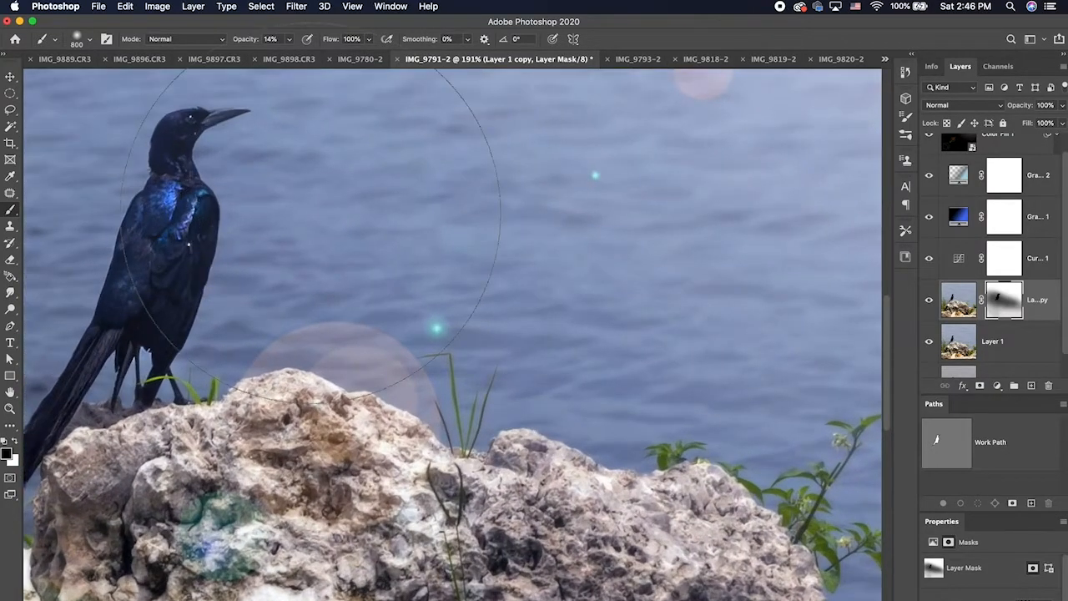
{"action": "scroll", "coordinate": [311, 223], "scroll_direction": "up", "scroll_amount": 3}
{"action": "scroll", "coordinate": [311, 223], "scroll_direction": "left", "scroll_amount": 3}
{"action": "scroll", "coordinate": [420, 359], "scroll_direction": "down", "scroll_amount": 2}
{"action": "scroll", "coordinate": [392, 384], "scroll_direction": "down", "scroll_amount": 5}
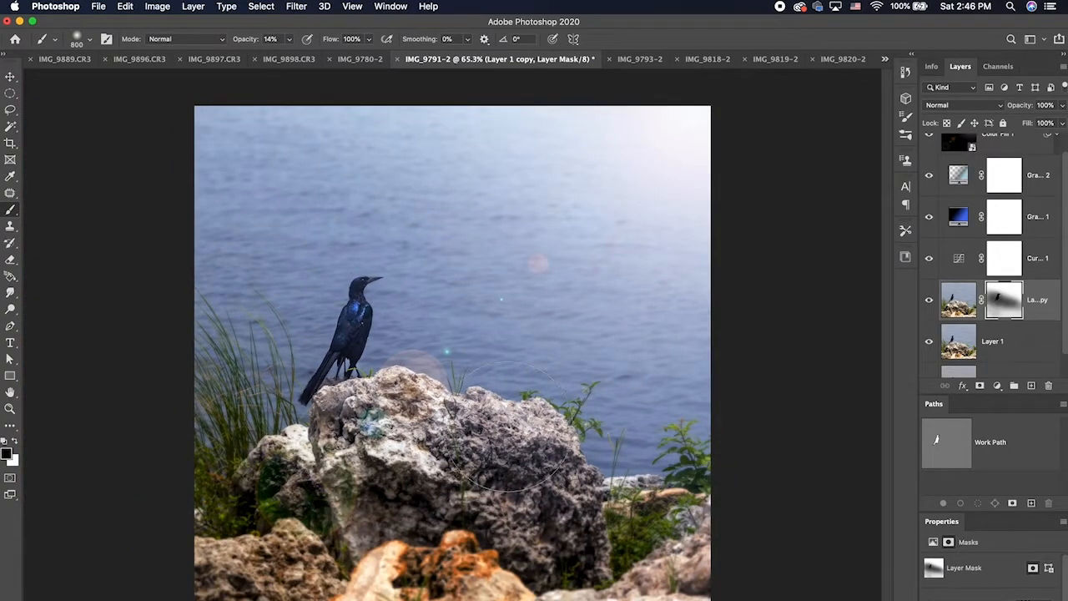
{"action": "scroll", "coordinate": [1039, 261], "scroll_direction": "up", "scroll_amount": 1}
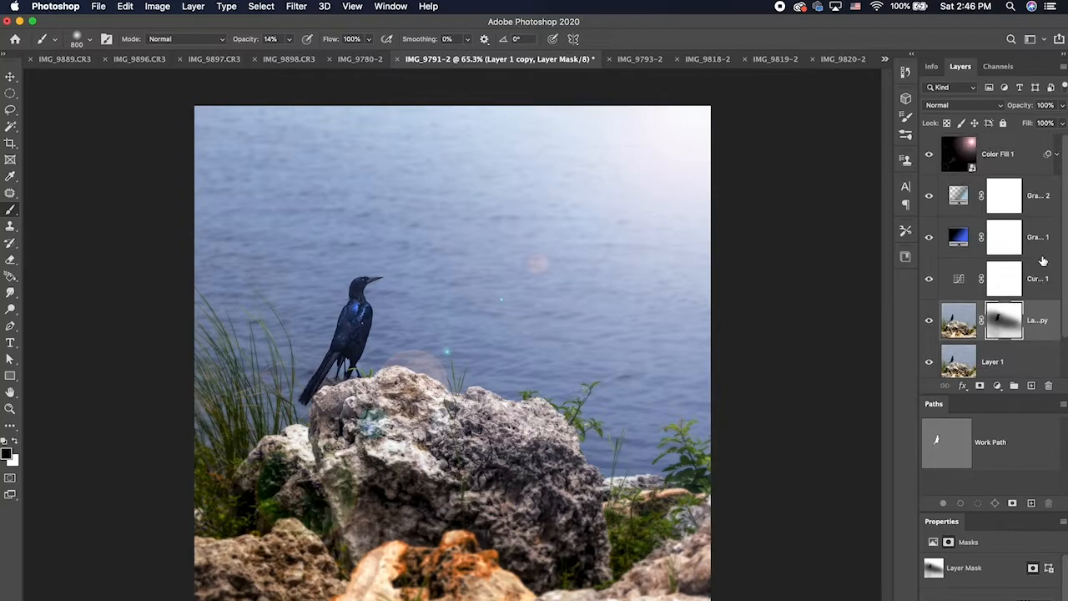
Step: Crop the photo tighter around the bird and rocks, using the 1:1 square ratio at 1080 by 1080
{"action": "key", "text": "v"}
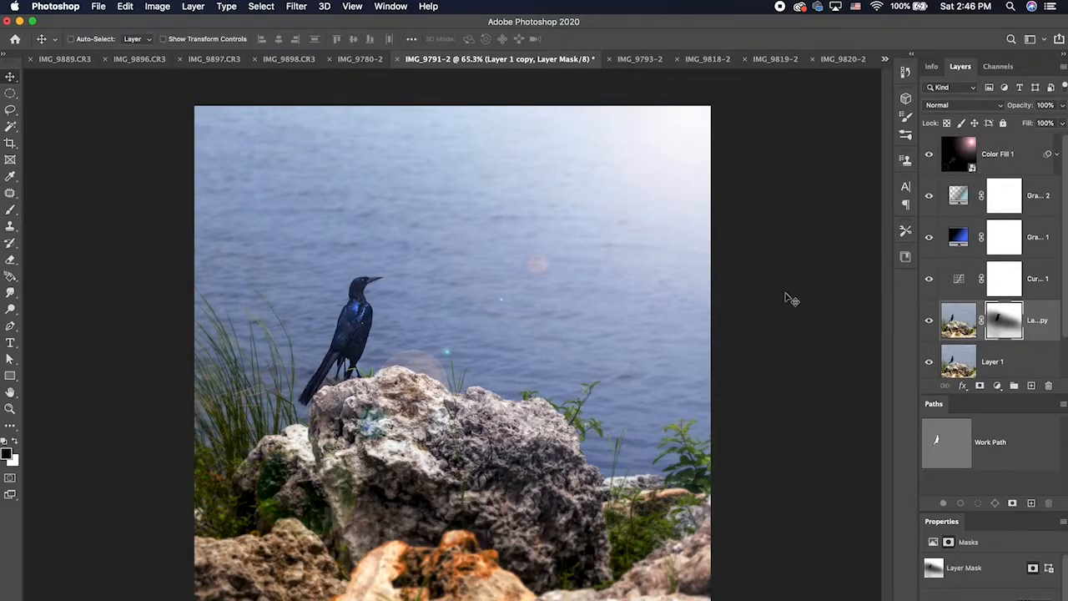
{"action": "left_click", "coordinate": [1012, 155]}
{"action": "key", "text": "c"}
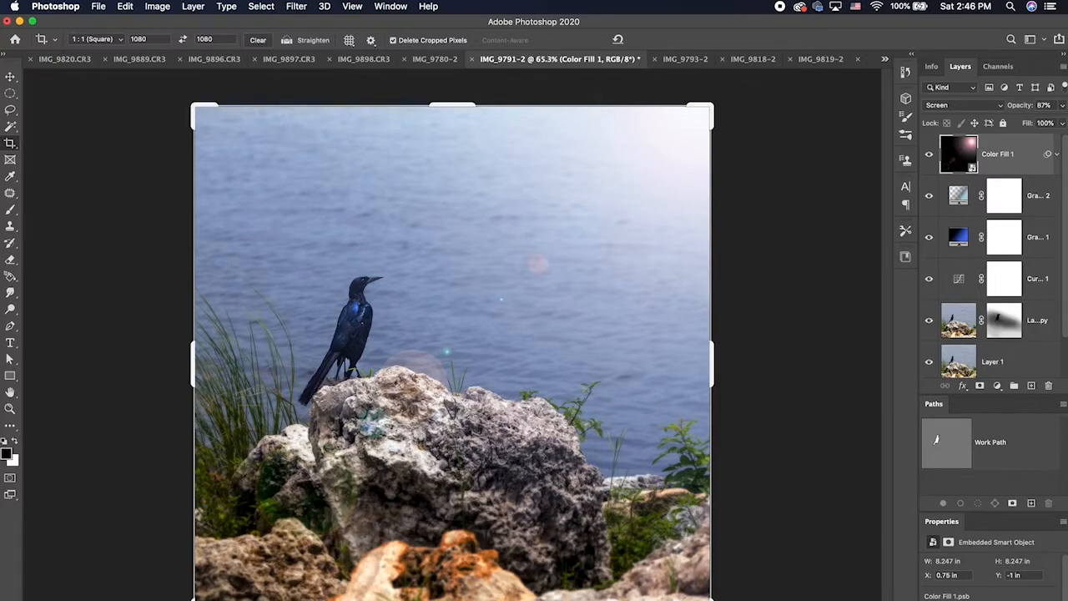
{"action": "left_click", "coordinate": [452, 352]}
{"action": "left_click_drag", "start_coordinate": [711, 597], "coordinate": [692, 569]}
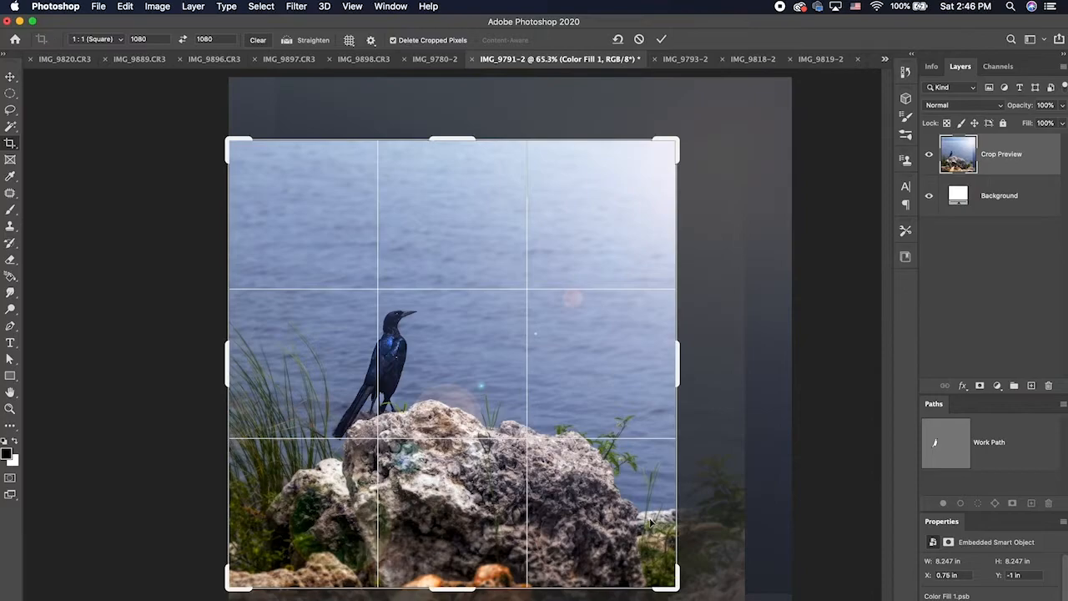
{"action": "left_click_drag", "start_coordinate": [492, 428], "coordinate": [476, 411]}
{"action": "key", "text": "Return"}
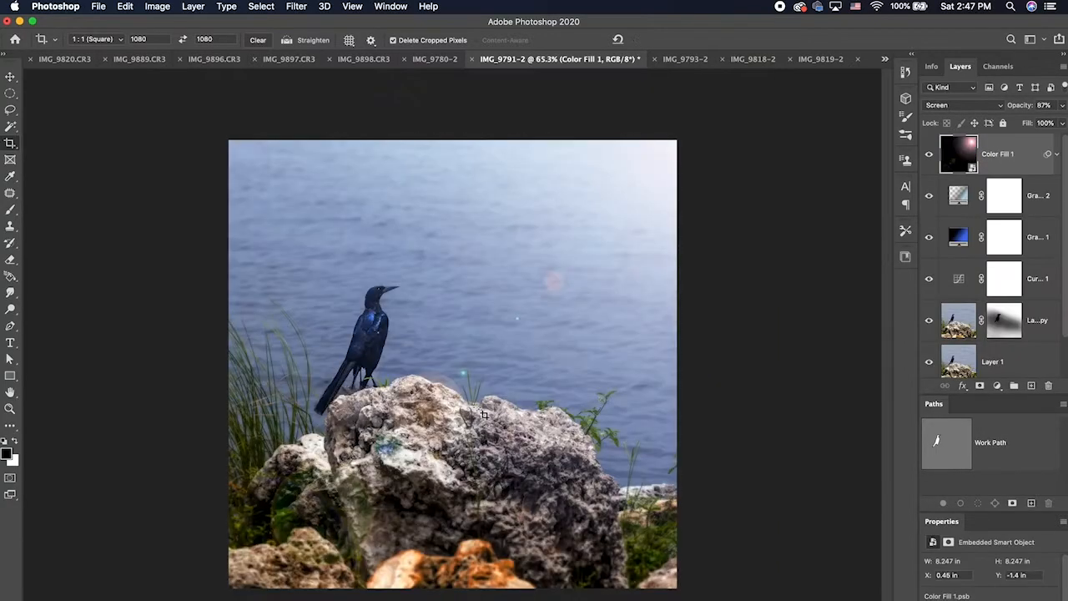
{"action": "scroll", "coordinate": [472, 406], "scroll_direction": "up", "scroll_amount": 5}
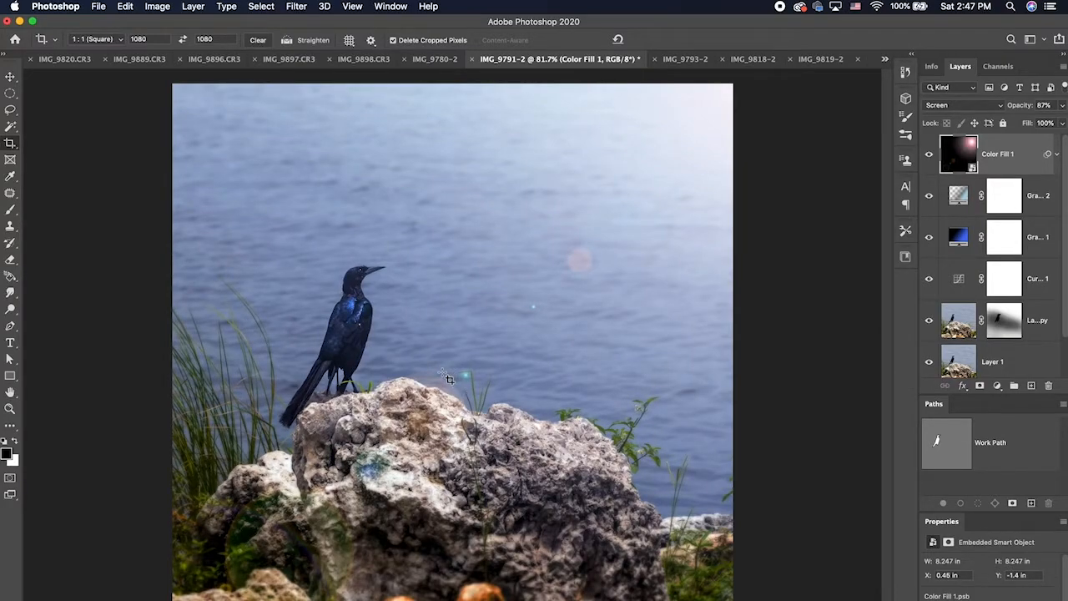
{"action": "key", "text": "shift+c"}
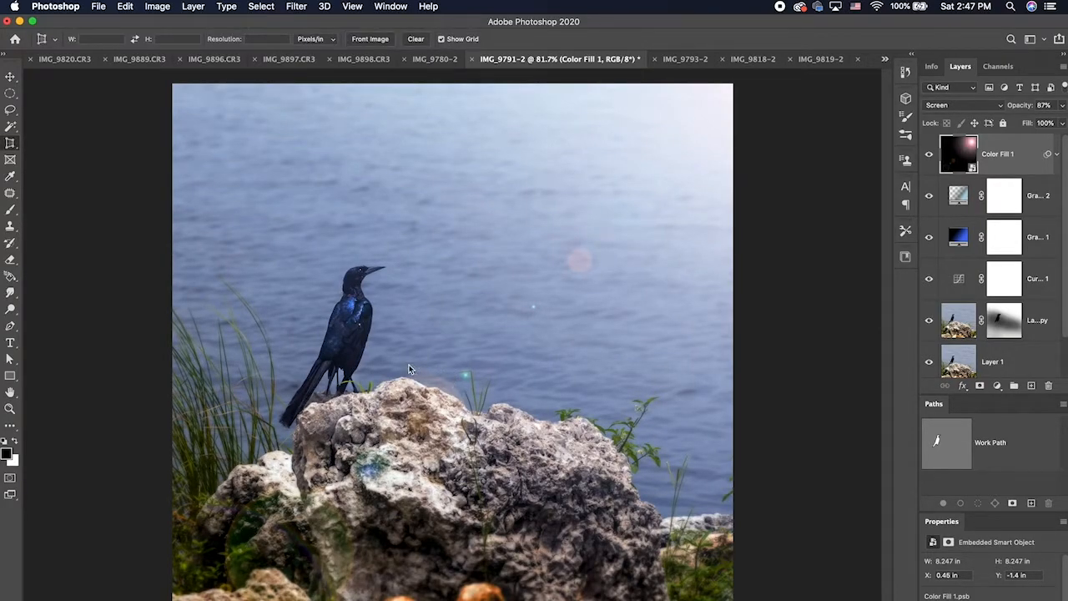
{"action": "left_click", "coordinate": [409, 369]}
{"action": "key", "text": "Return"}
{"action": "key", "text": "shift+c"}
{"action": "key", "text": "shift+c"}
{"action": "key", "text": "shift+c"}
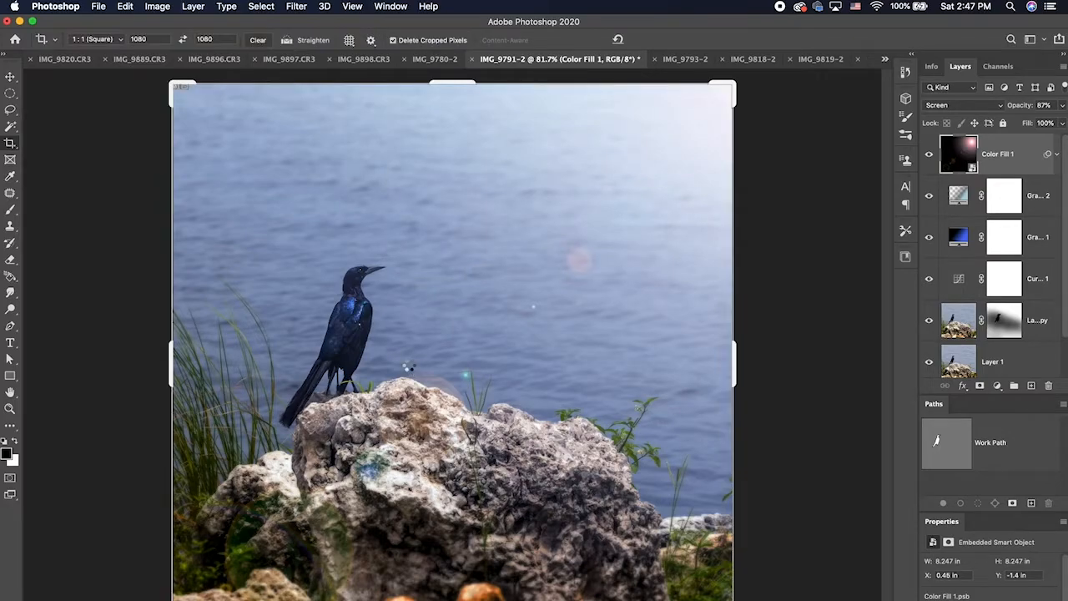
Step: Crop slightly closer around the bird and the large rock at 1080 by 1080, trimming more of the photo's edges
{"action": "left_click", "coordinate": [408, 364]}
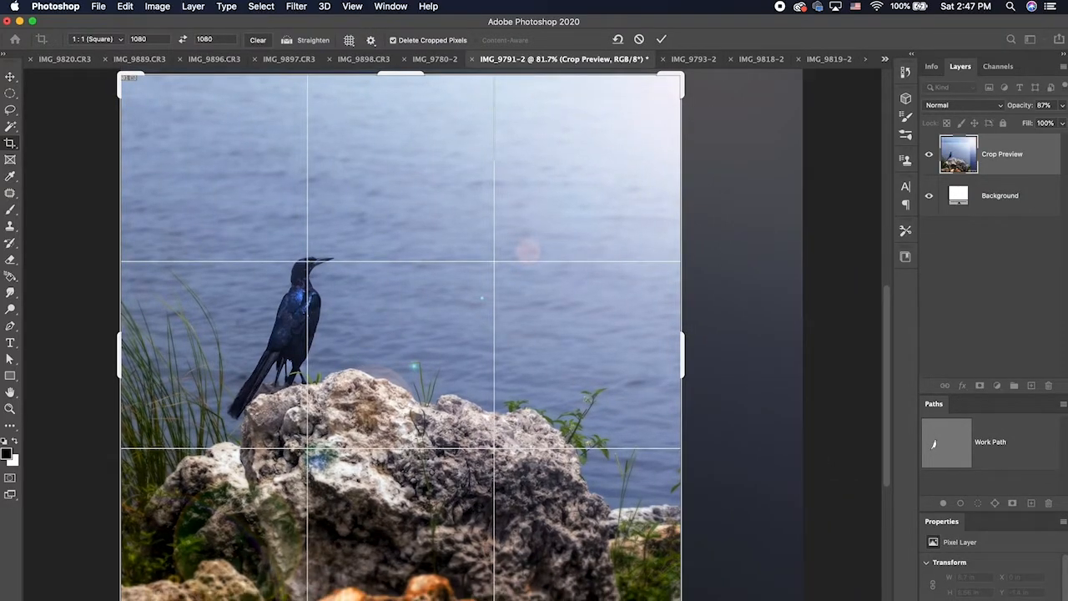
{"action": "left_click_drag", "start_coordinate": [683, 597], "coordinate": [638, 587]}
{"action": "left_click_drag", "start_coordinate": [442, 470], "coordinate": [425, 454]}
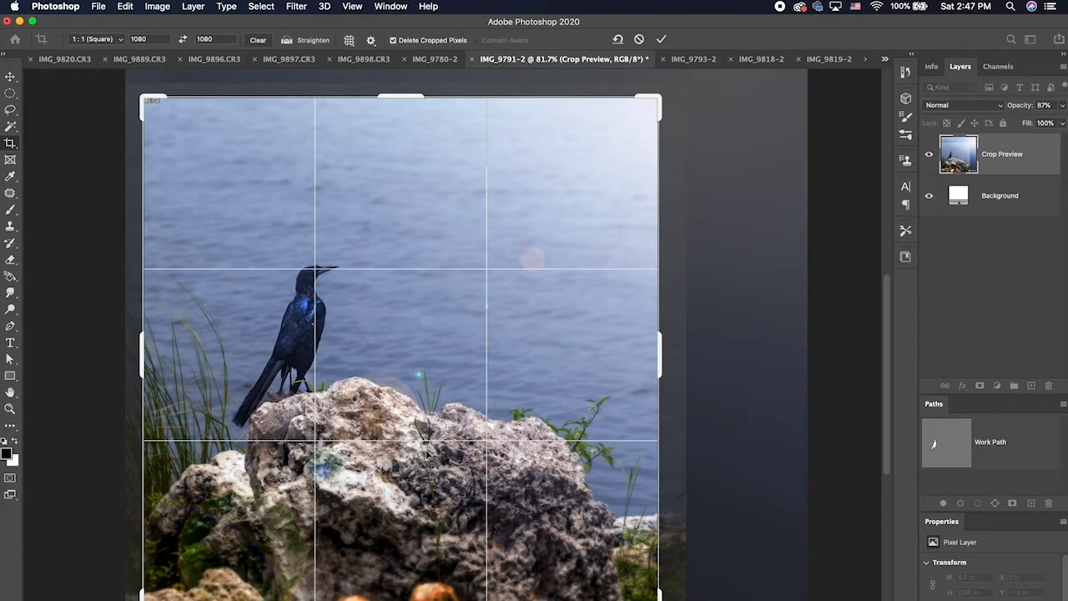
{"action": "key", "text": "Return"}
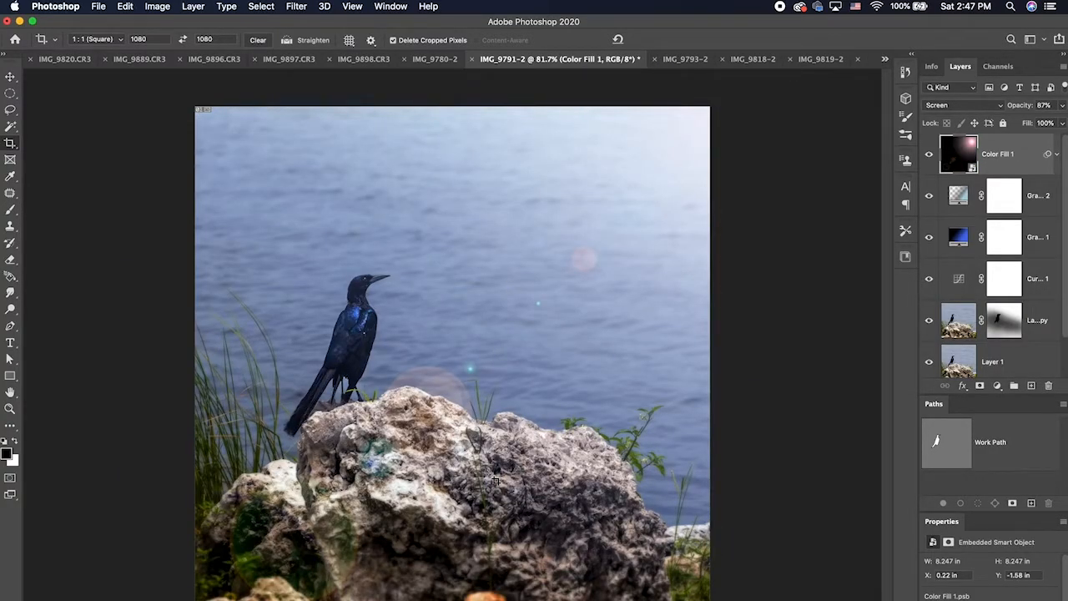